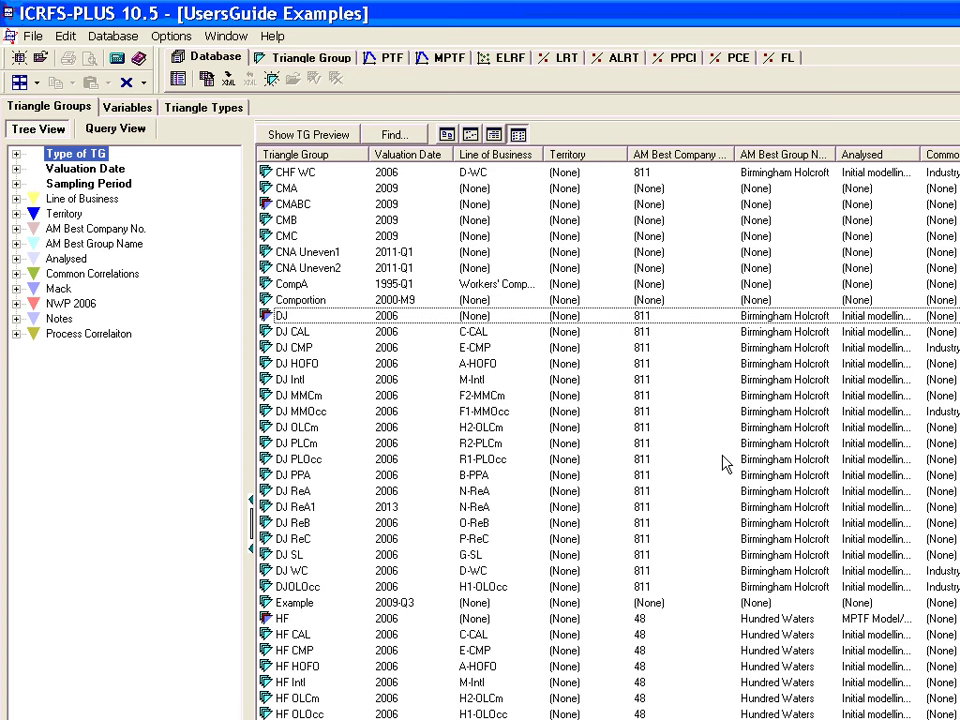
Open the DJ CAL triangle group and the Smoothed1 LRT model of its PL(C) dataset.
left_click(303, 337)
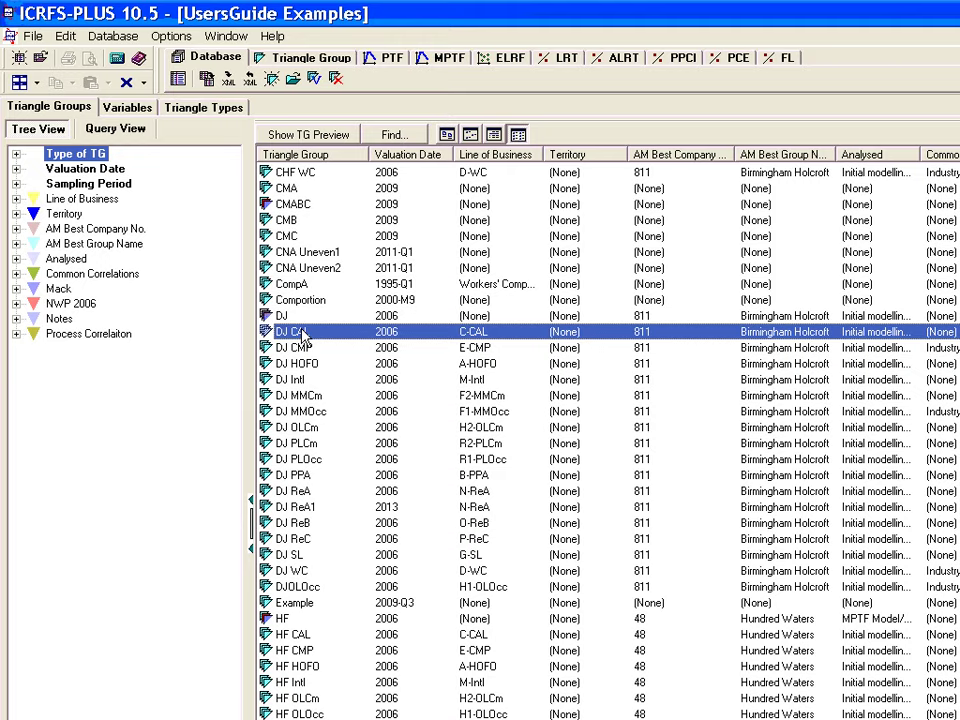
double_click(303, 335)
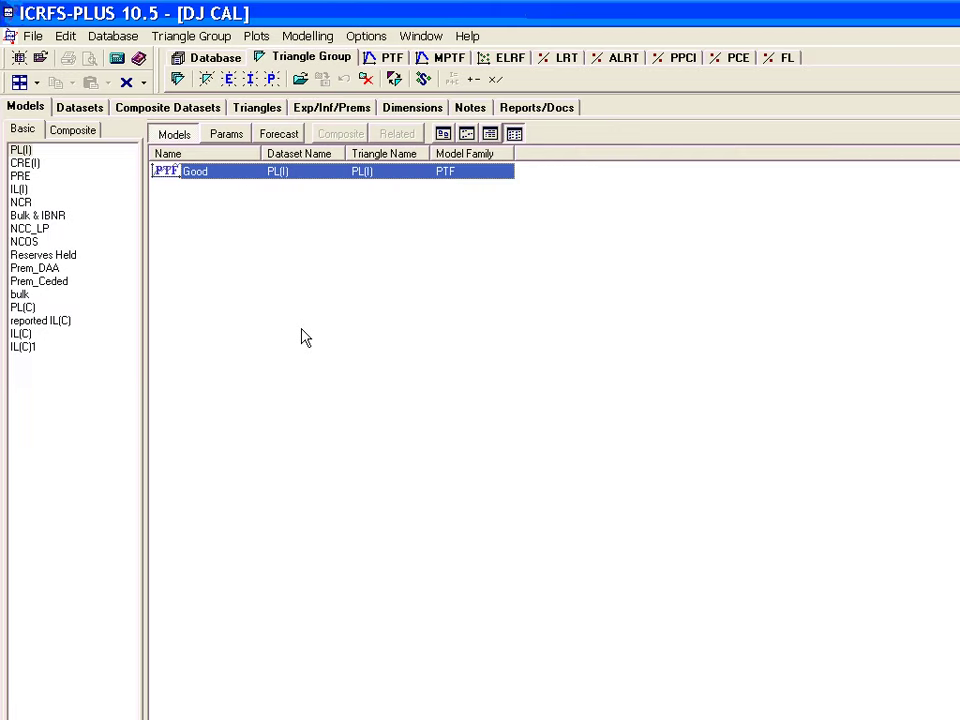
left_click(22, 308)
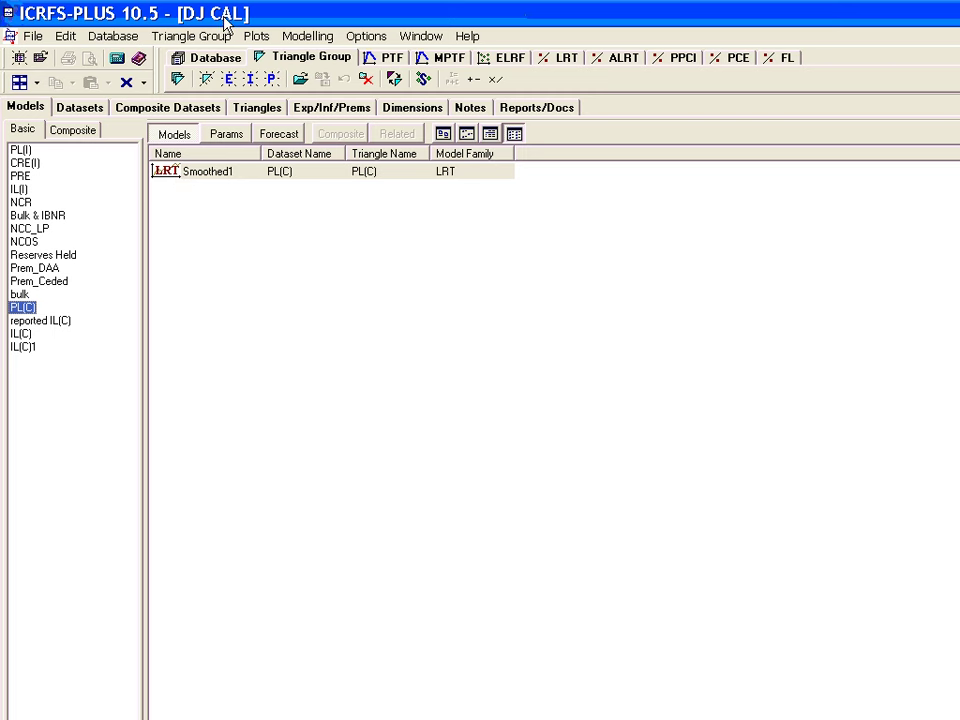
double_click(170, 176)
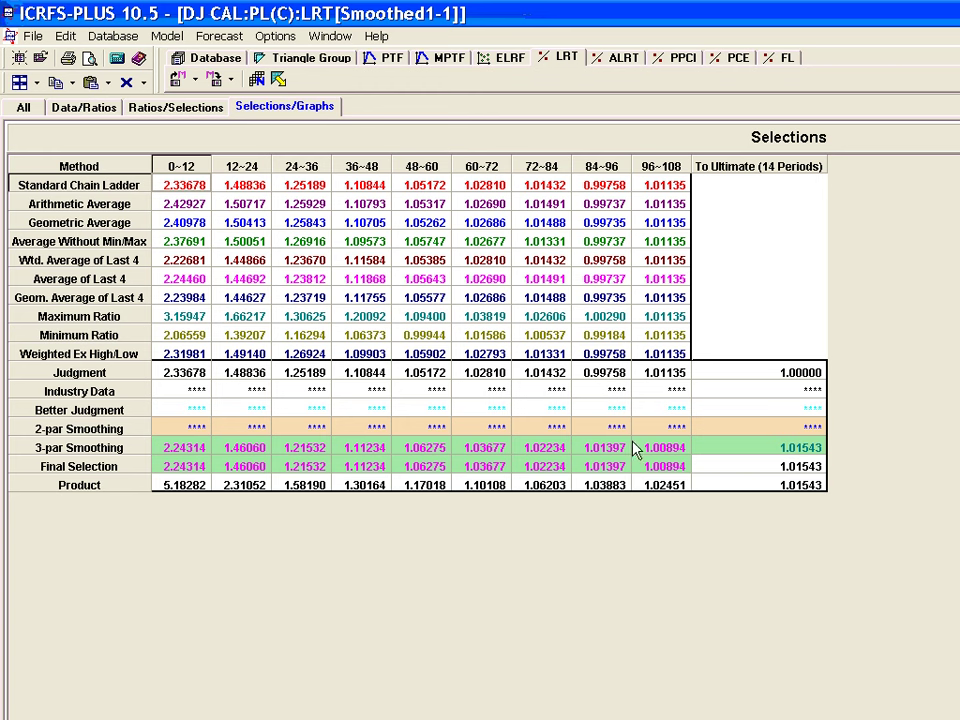
Examine the 3-par Smoothing, Final Selection, Average of Last 4 and Better Judgment rows of the selections table.
left_click(68, 449)
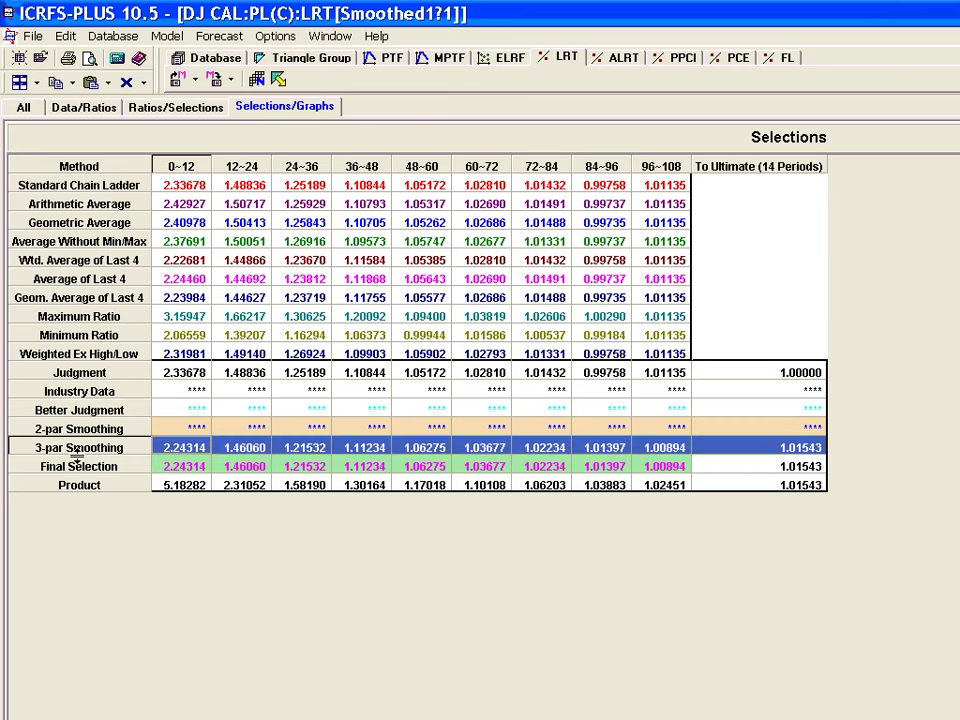
left_click(82, 470)
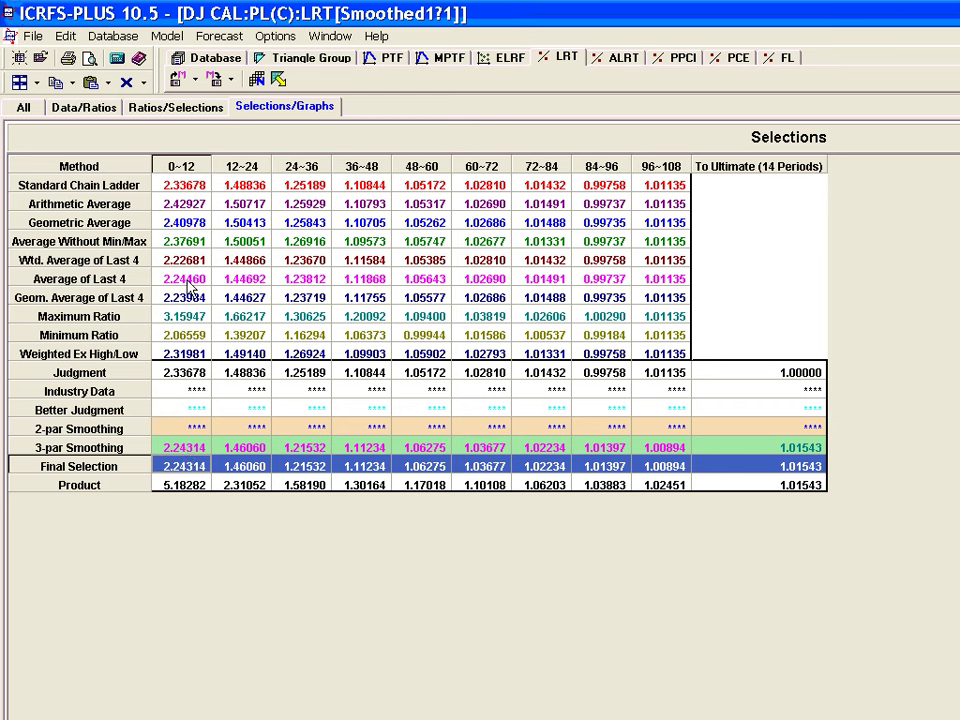
left_click(115, 284)
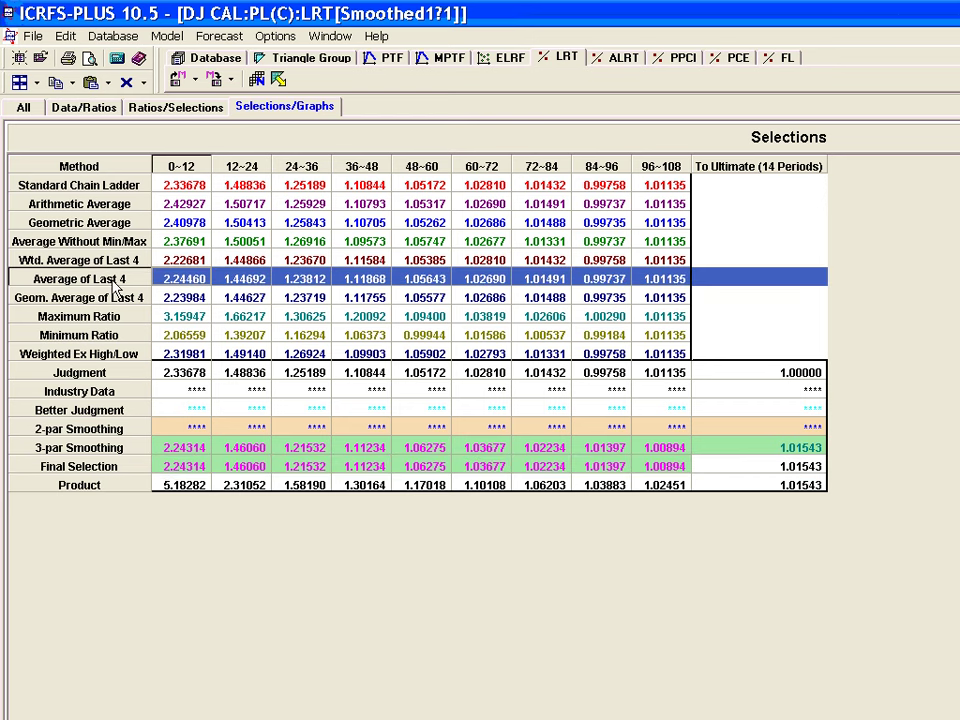
left_click(189, 408)
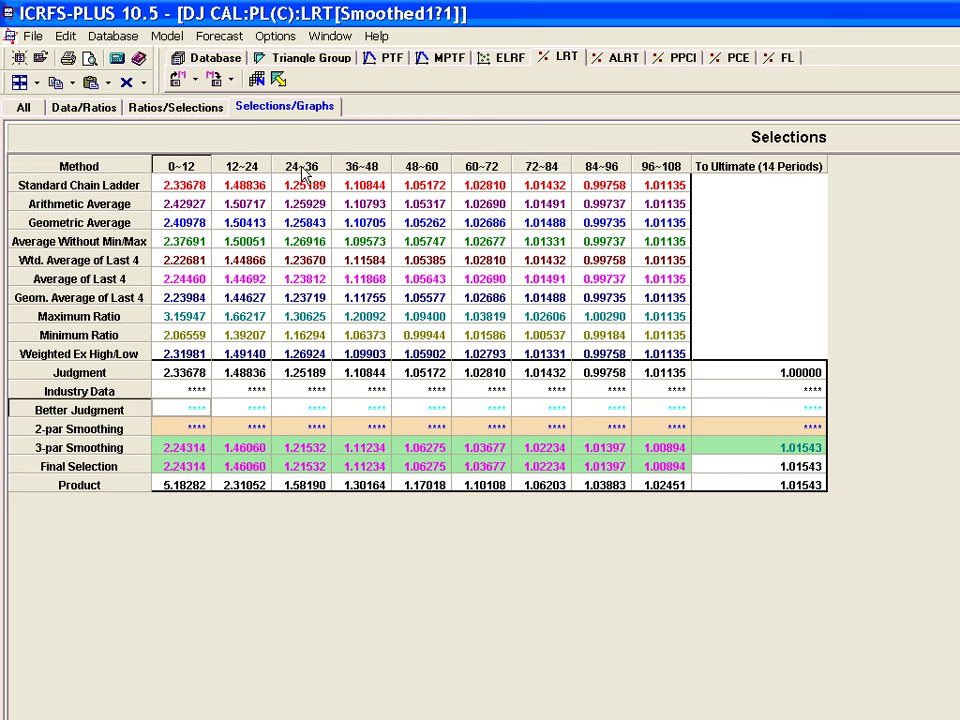
Examine the ratios for each development period from 0~12 to 96~108, and the 3-par Smoothing ratio to ultimate.
left_click(192, 168)
left_click(248, 167)
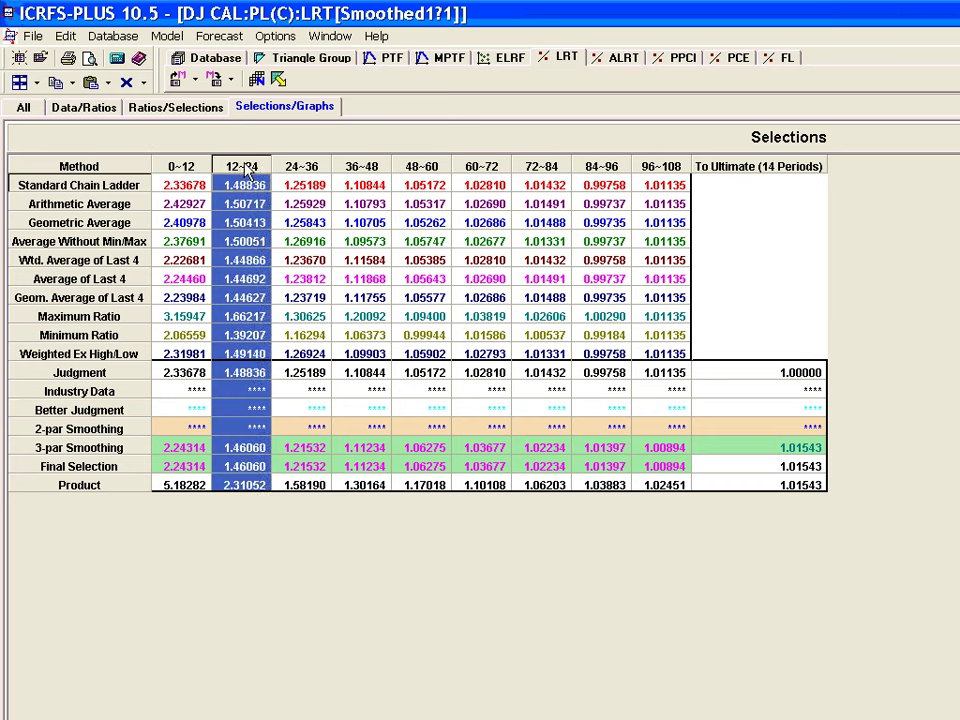
left_click(302, 167)
left_click(405, 170)
left_click(372, 168)
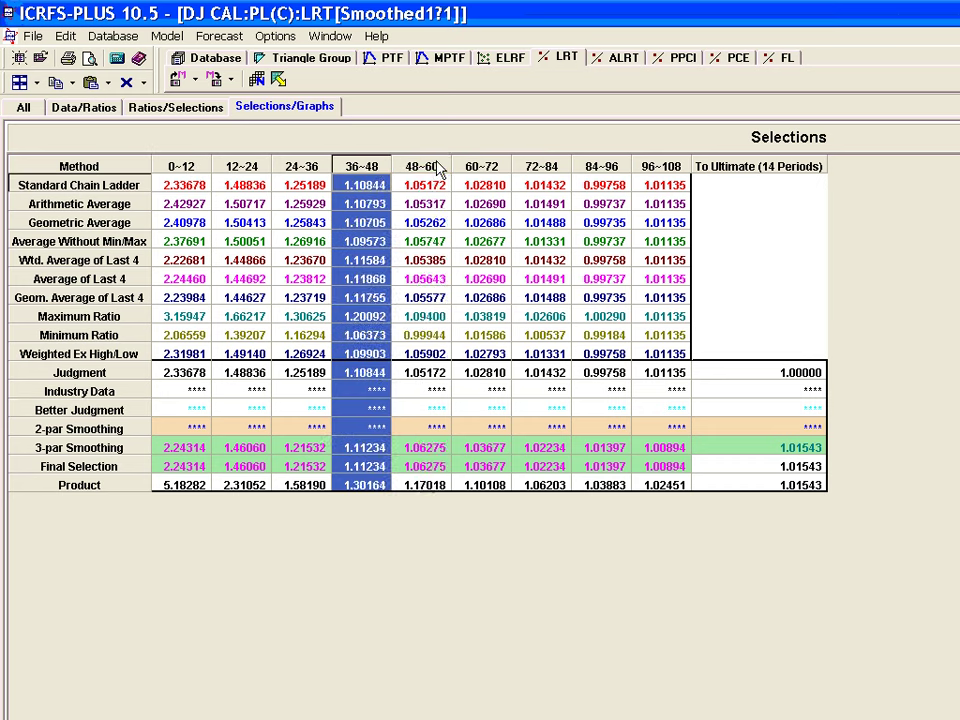
left_click(422, 168)
left_click(490, 168)
left_click(550, 168)
left_click(610, 168)
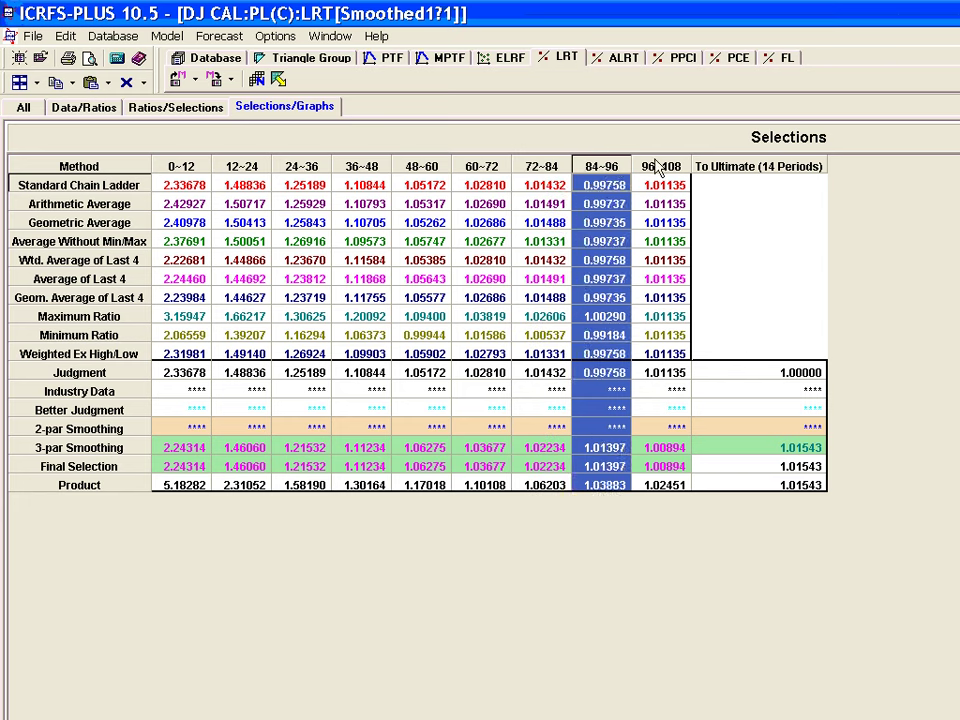
left_click(654, 168)
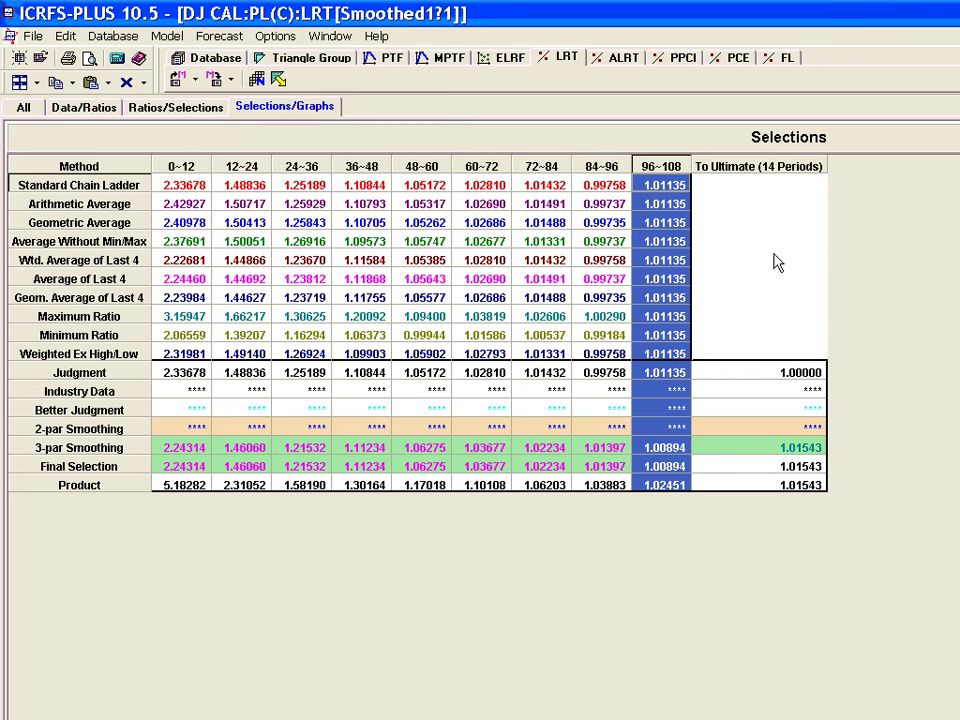
left_click(748, 433)
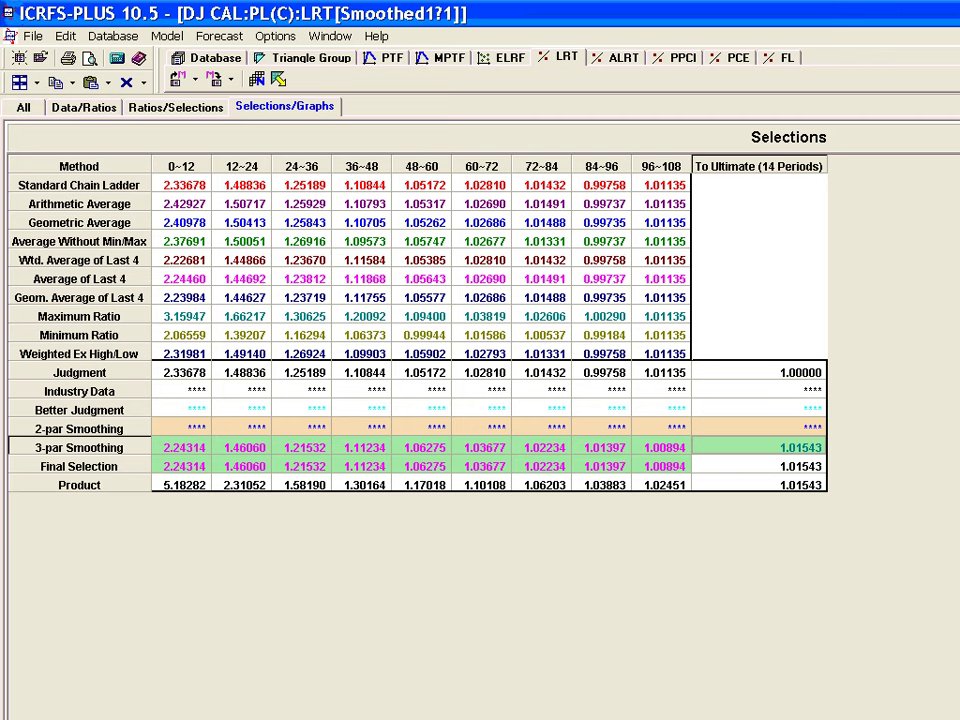
Close the Smoothed1 model without saving changes and close the DJ CAL triangle group.
key("ctrl+F4")
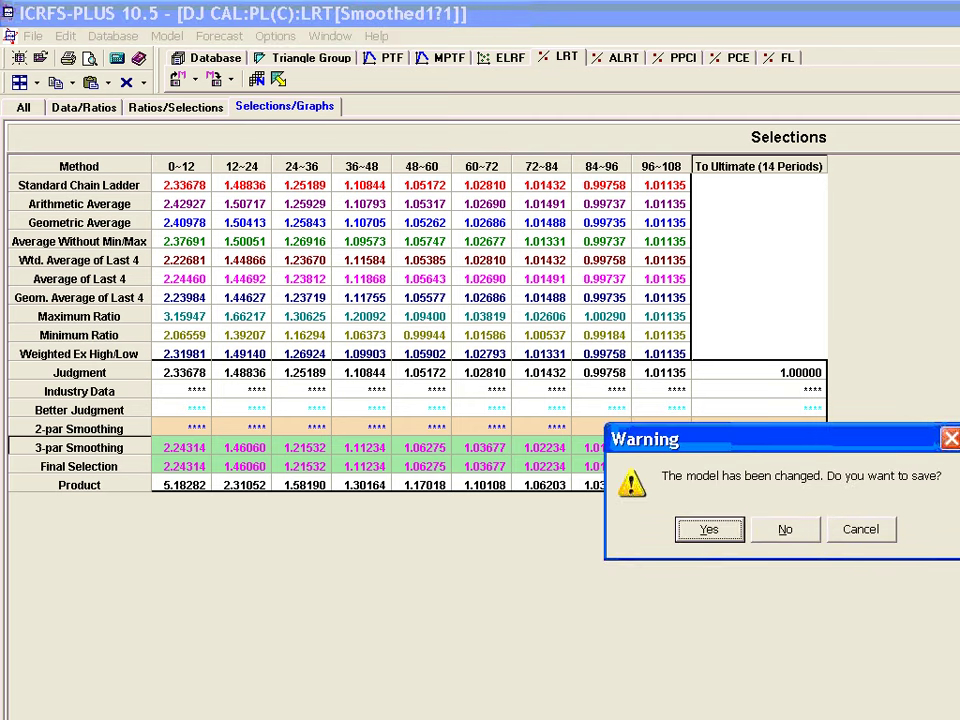
left_click(789, 529)
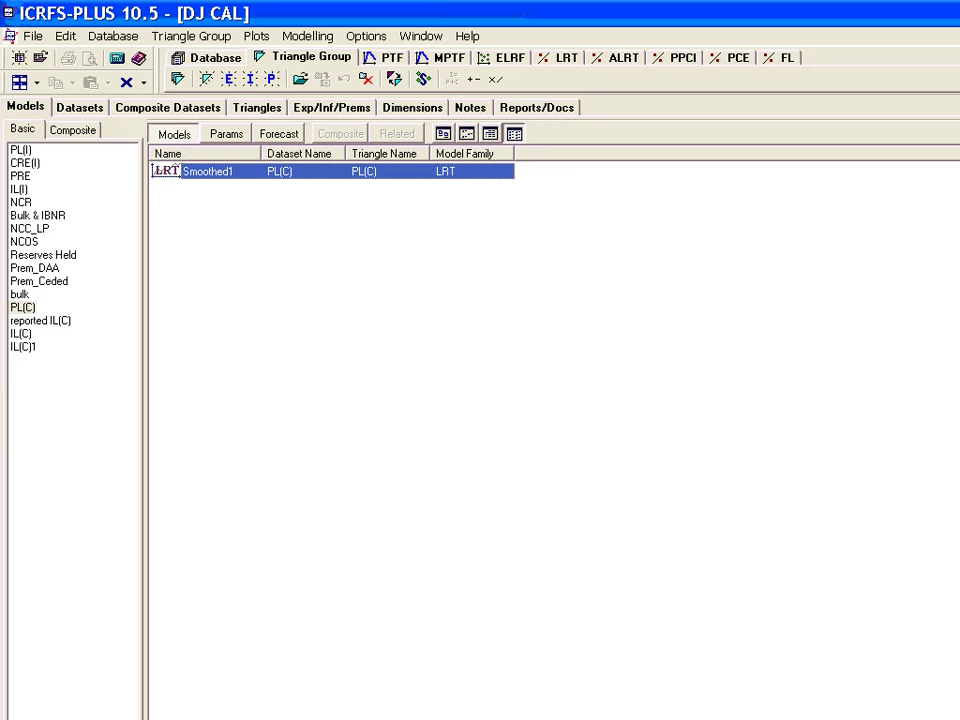
key("ctrl+F4")
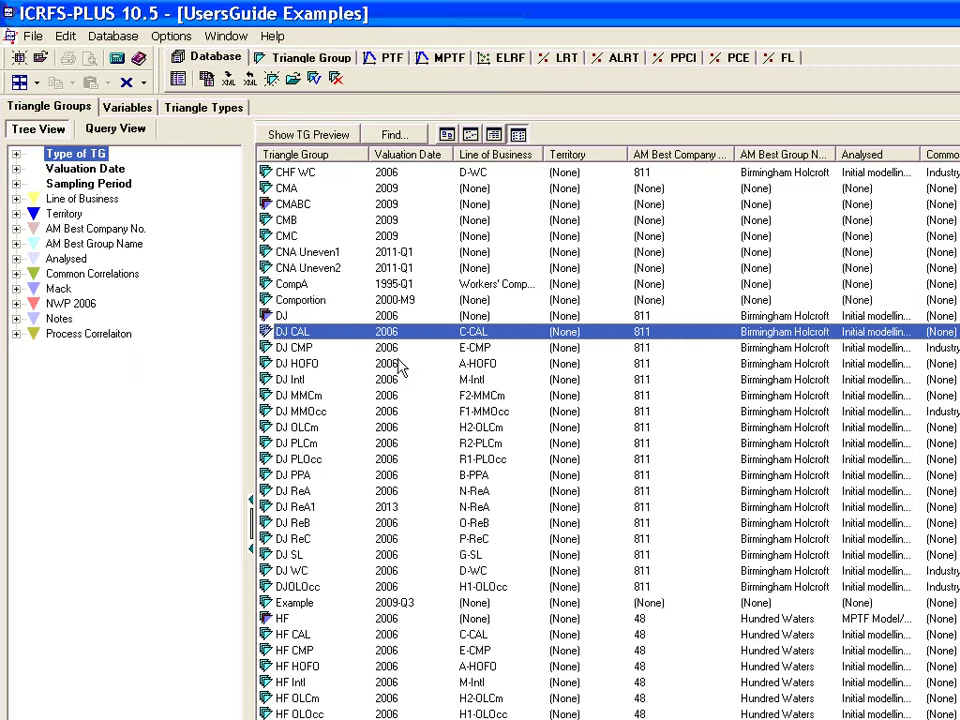
Review the smoothed11 LRT model of the PL(C) dataset in the DJ CMP triangle group and close both.
double_click(281, 348)
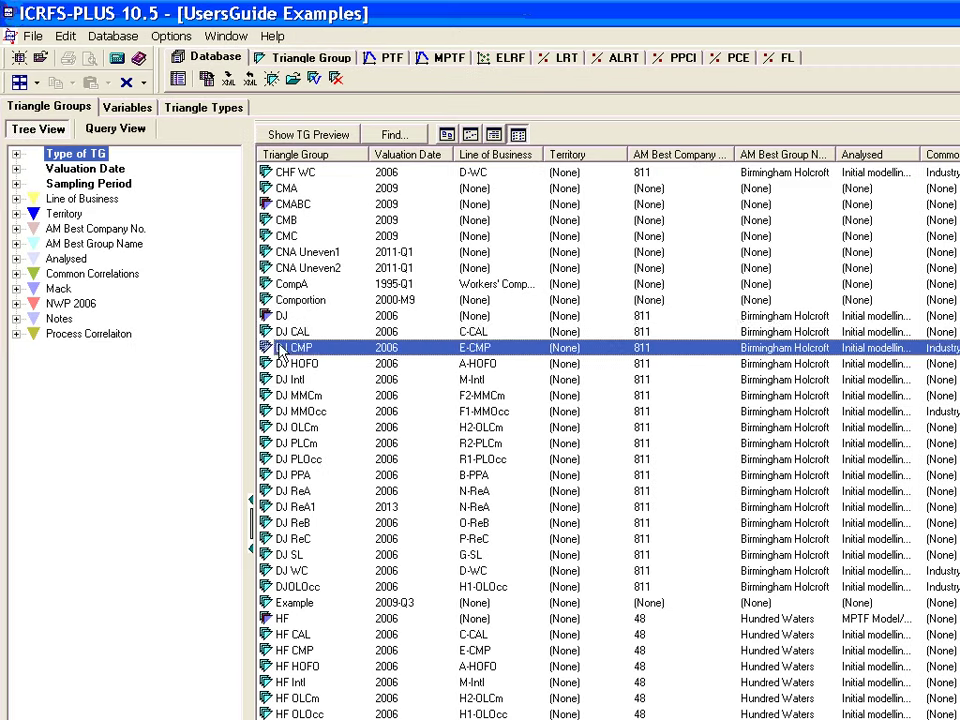
left_click(22, 320)
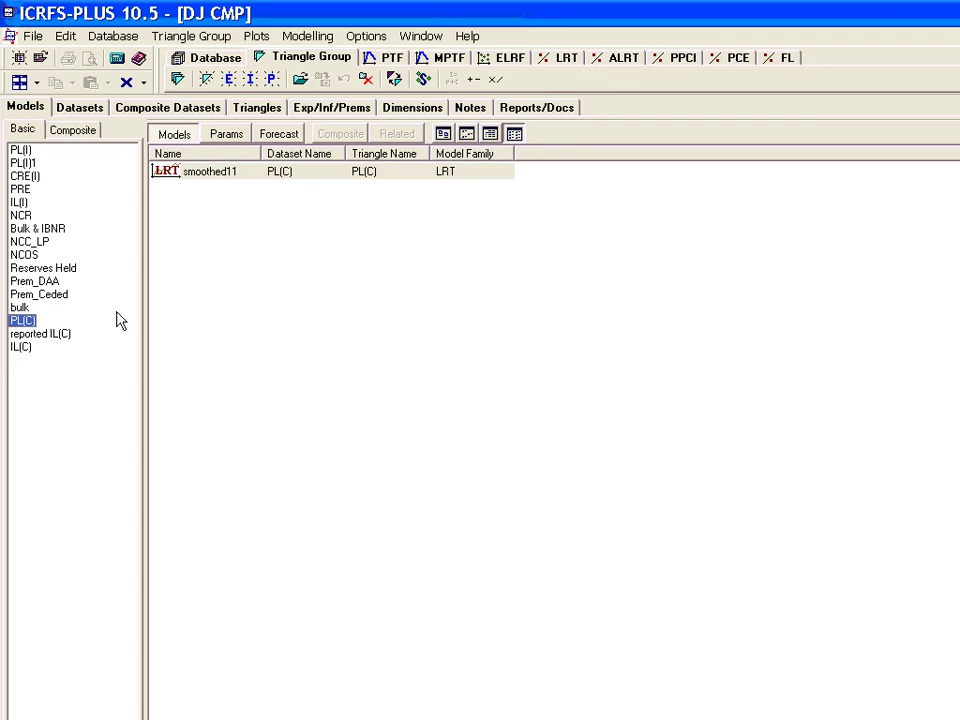
left_click(198, 176)
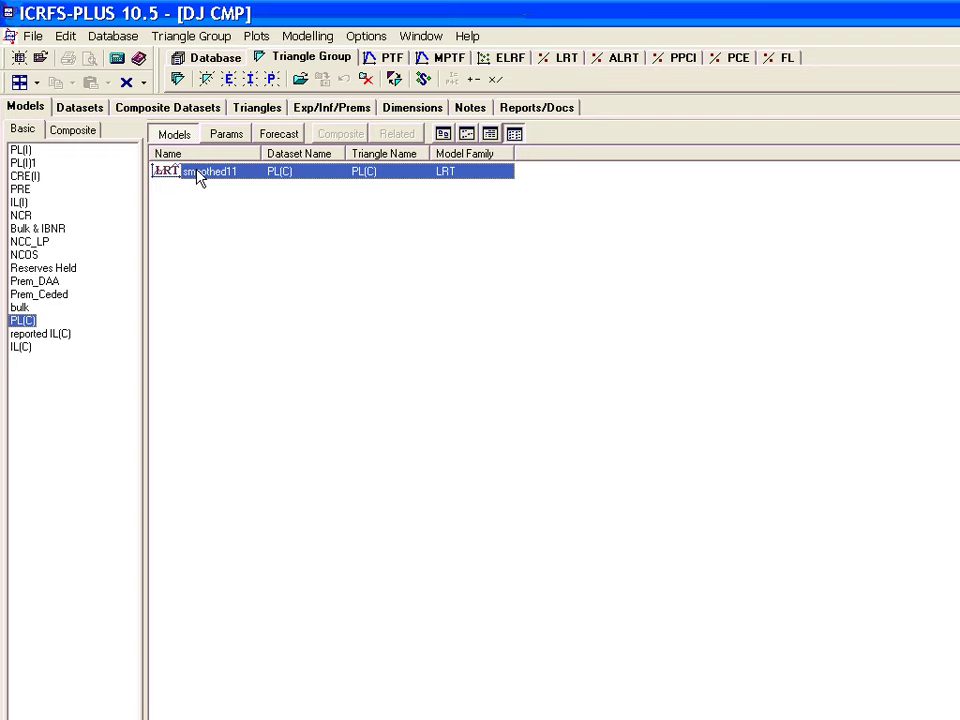
double_click(198, 176)
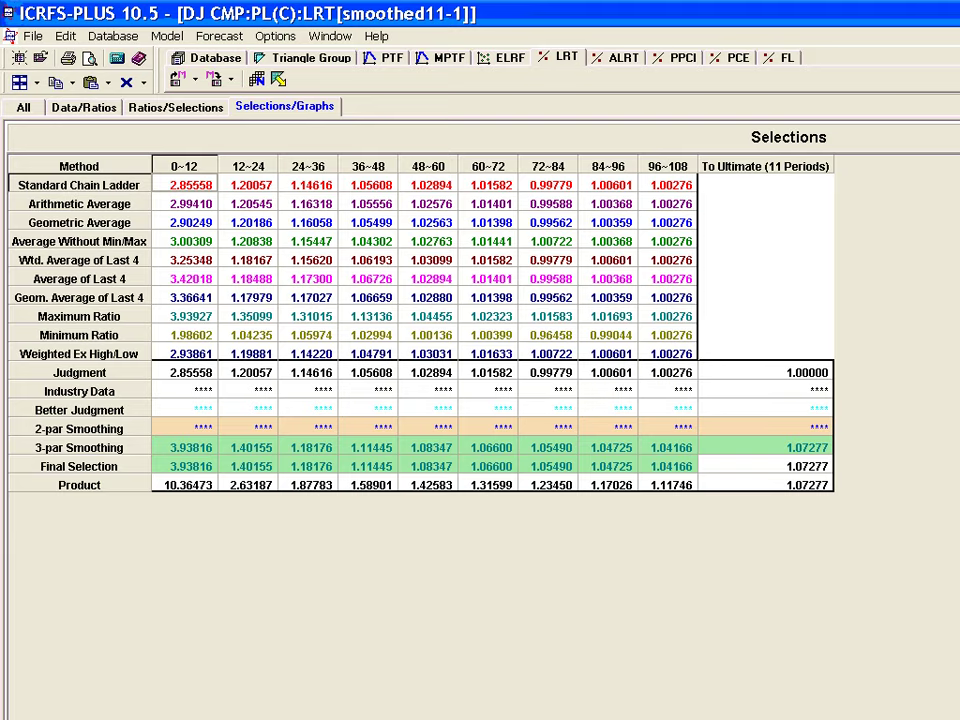
key("ctrl+F4")
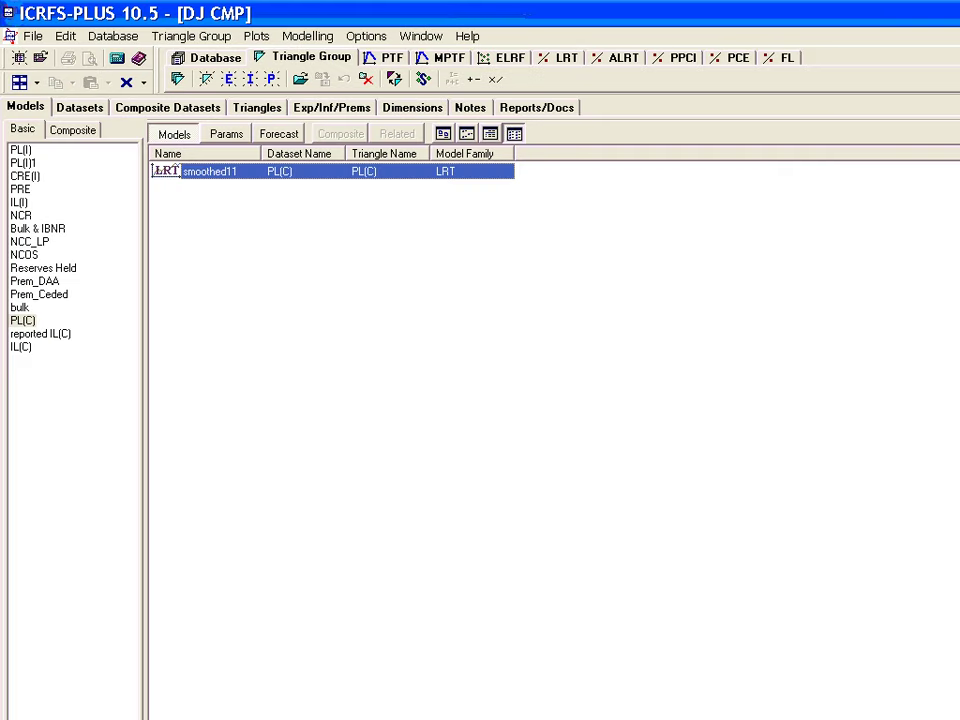
key("ctrl+F4")
Review the 2par smoothed LRT model of the PL(C) dataset in the DJ HOFO triangle group and close both.
left_click(303, 368)
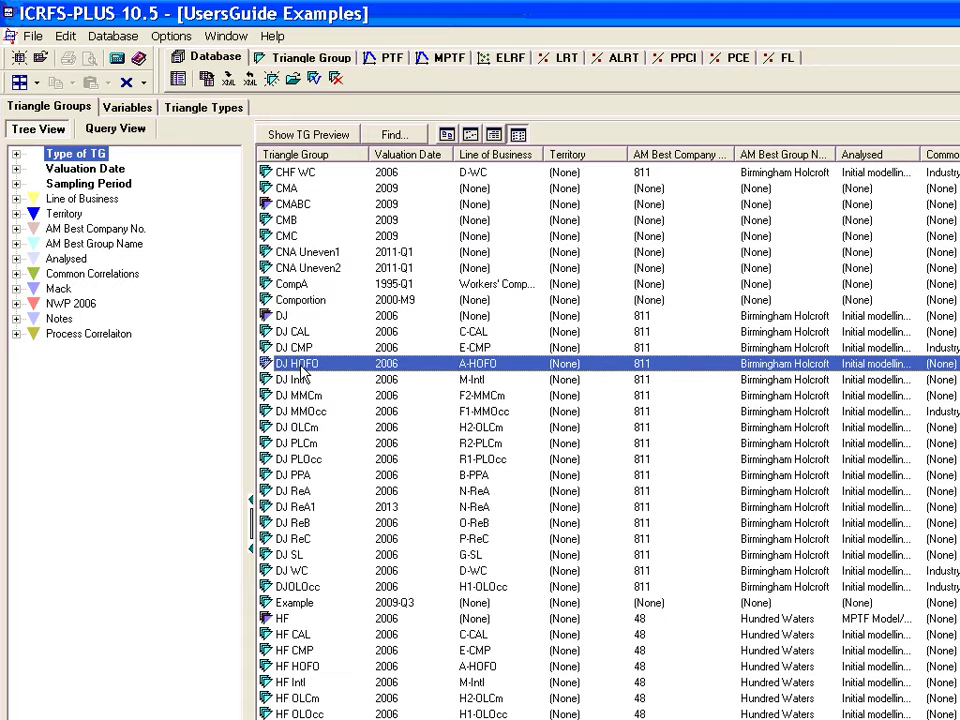
double_click(303, 368)
left_click(22, 281)
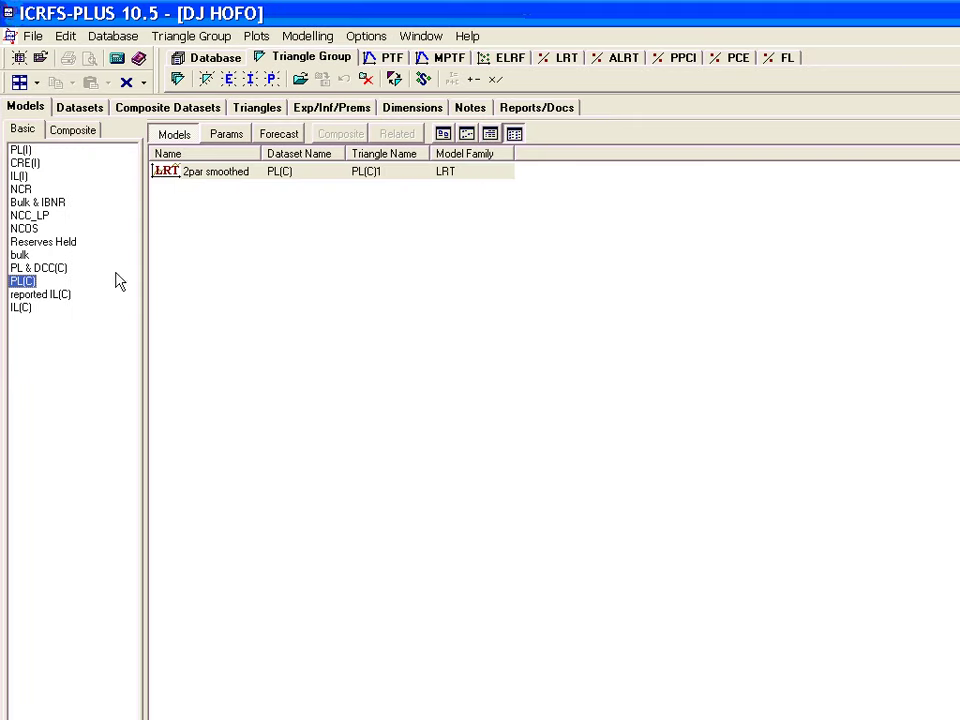
double_click(183, 174)
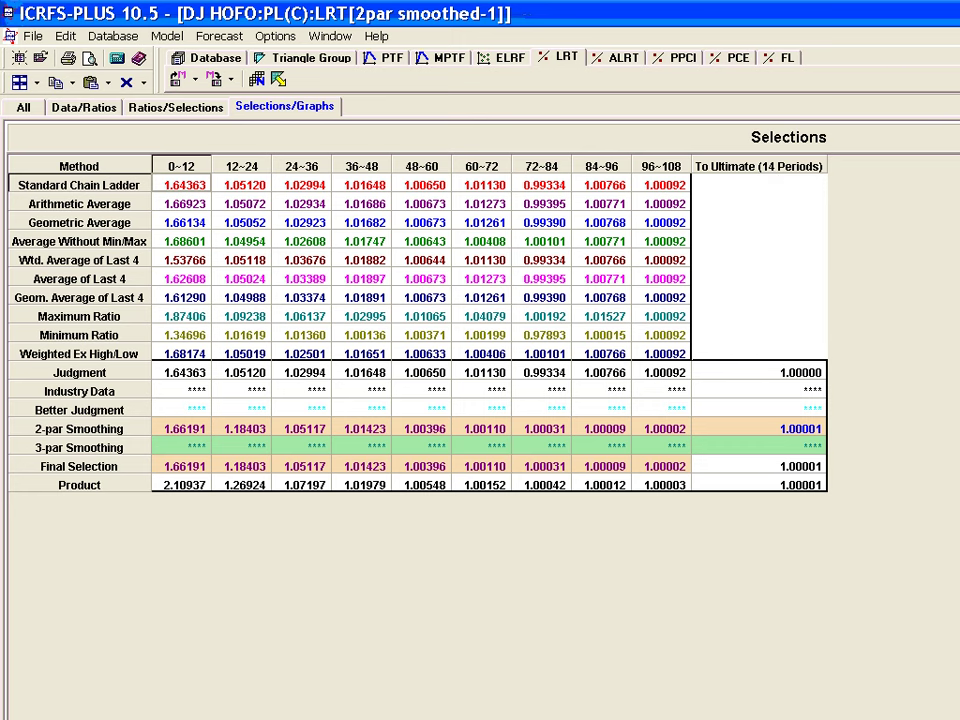
key("ctrl+F4")
key("ctrl+F4")
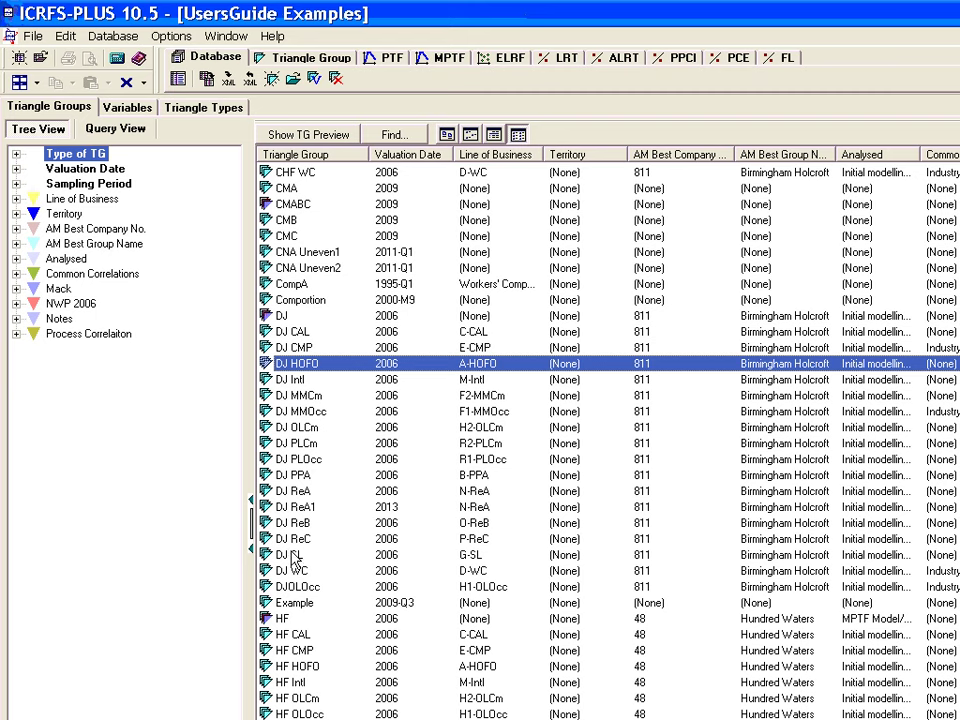
Open the DJ composite triangle group, show its cumulative composite datasets, and enlarge the list of available datasets.
double_click(281, 315)
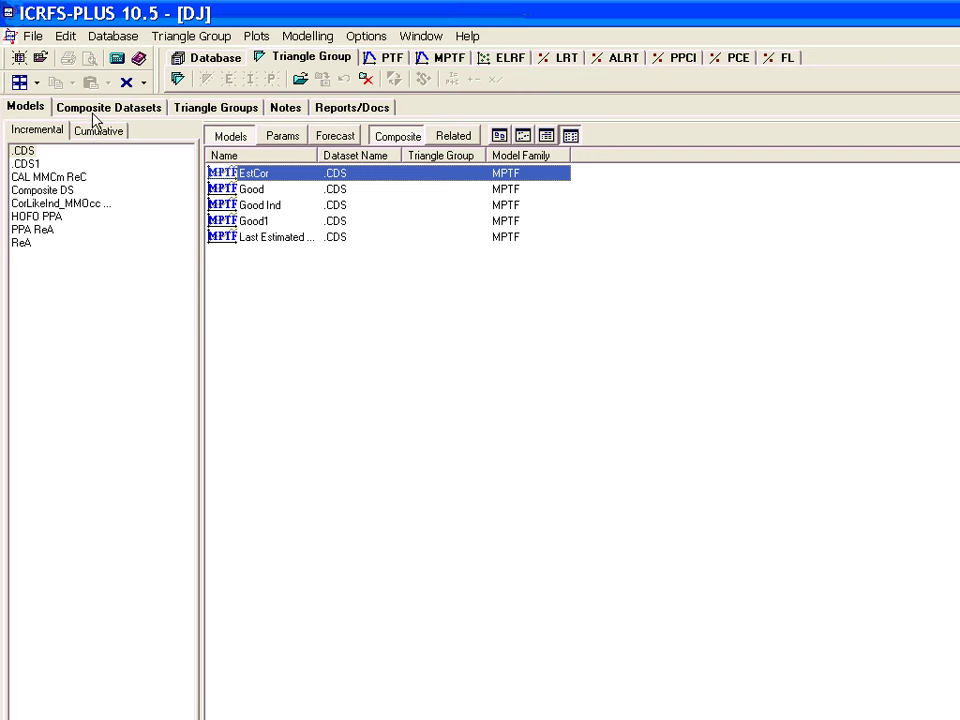
left_click(90, 108)
left_click(97, 131)
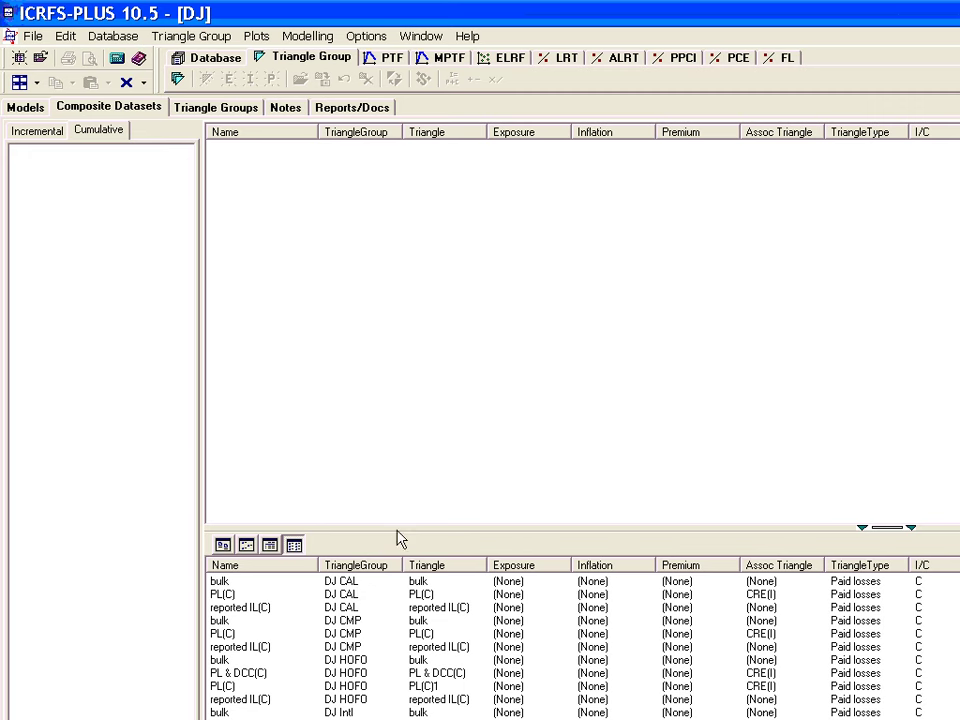
left_click_drag(396, 528, 410, 341)
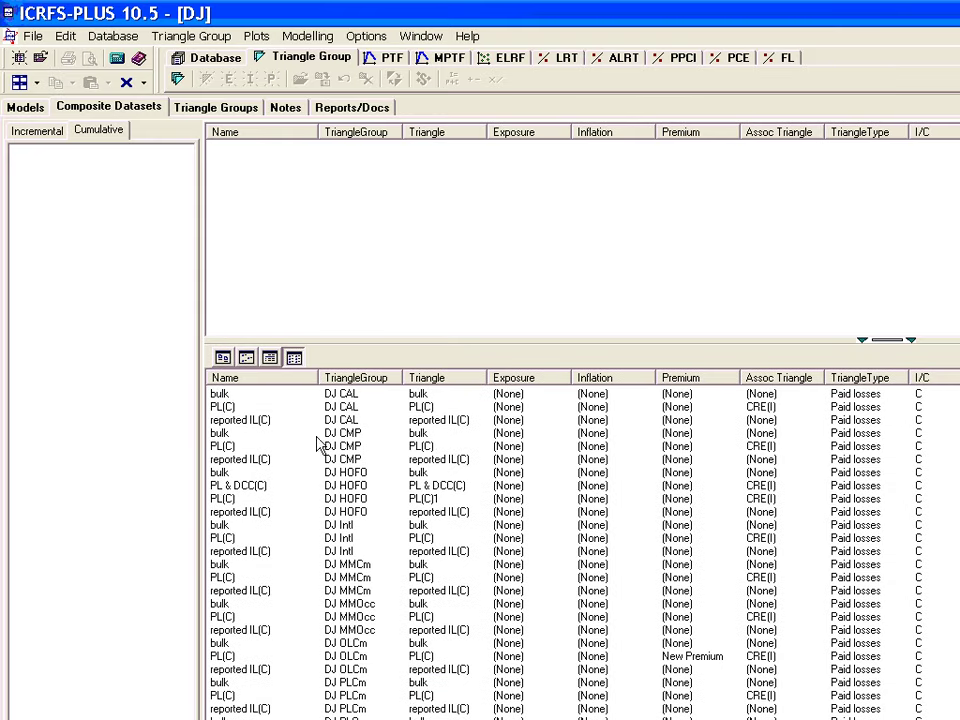
Sort the available cumulative datasets by name and select the PL(C) datasets of DJ HOFO, DJ CAL and DJ CMP.
left_click(266, 381)
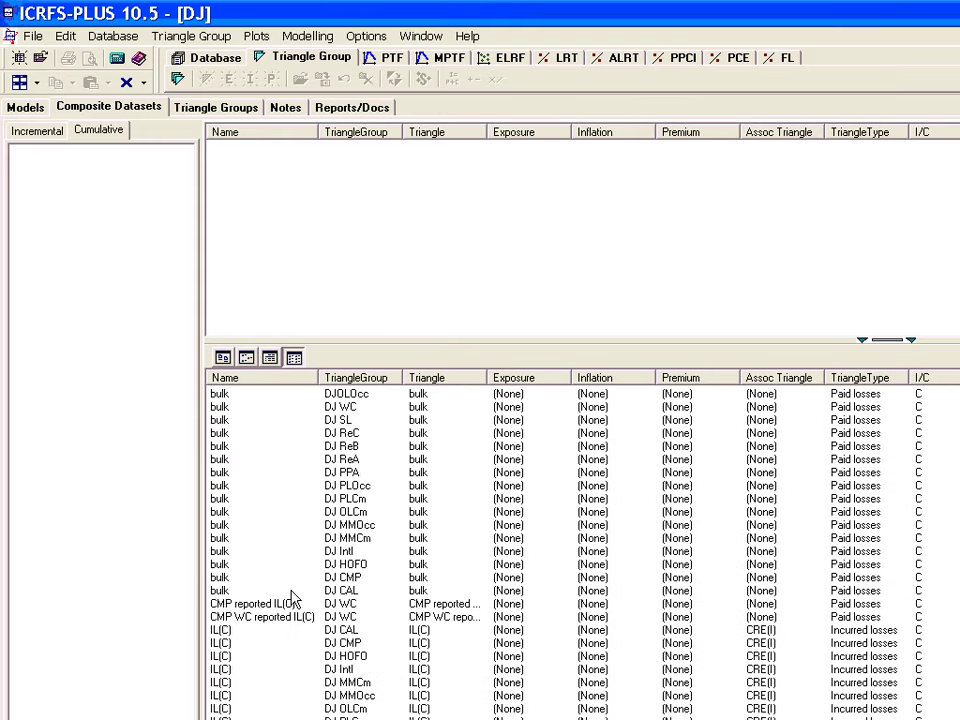
left_click(272, 540)
scroll(272, 540, "down", 6)
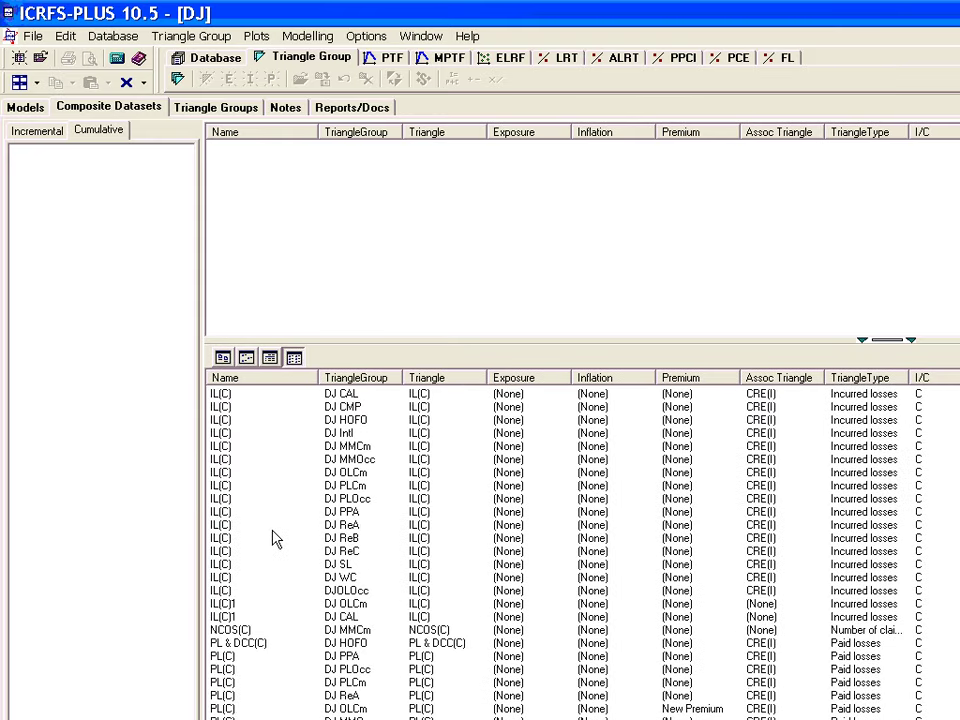
scroll(280, 525, "down", 2)
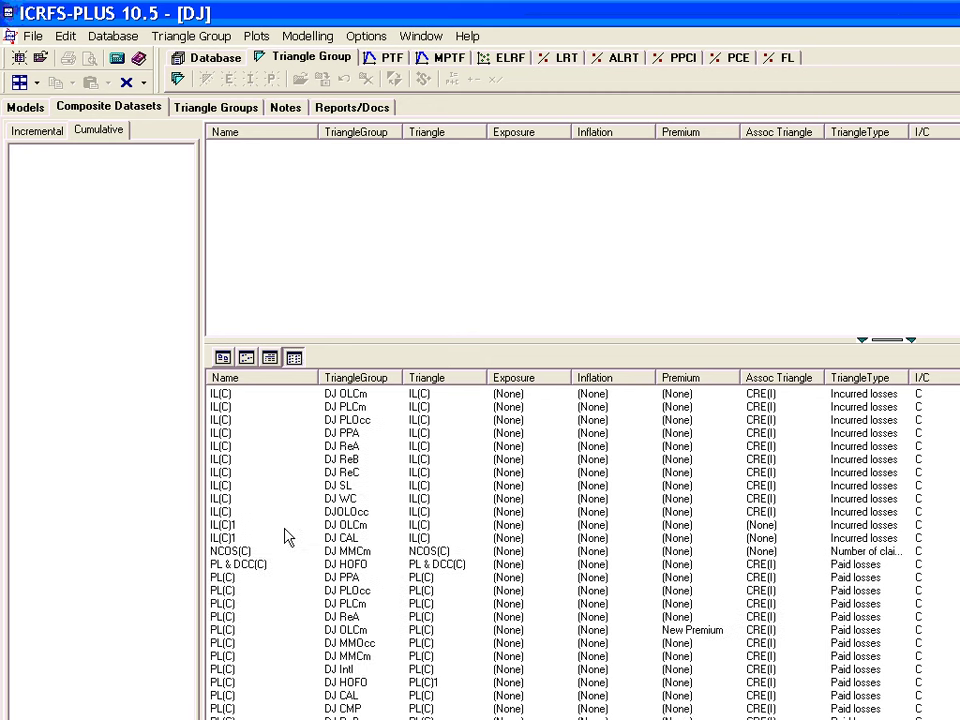
left_click(240, 683)
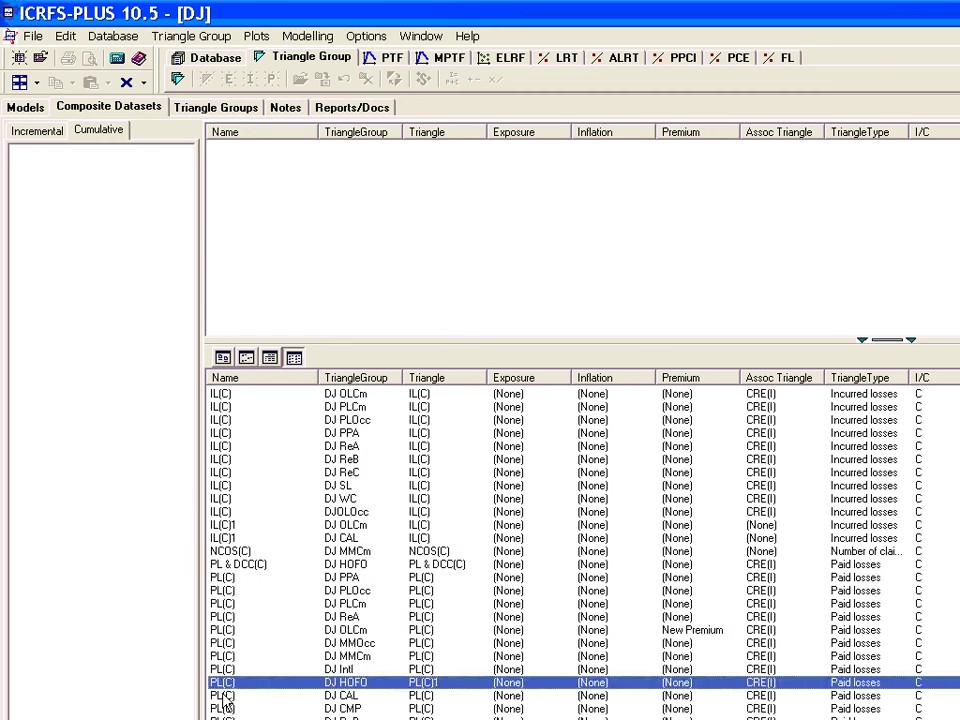
left_click(228, 697, "shift")
left_click(227, 708, "shift")
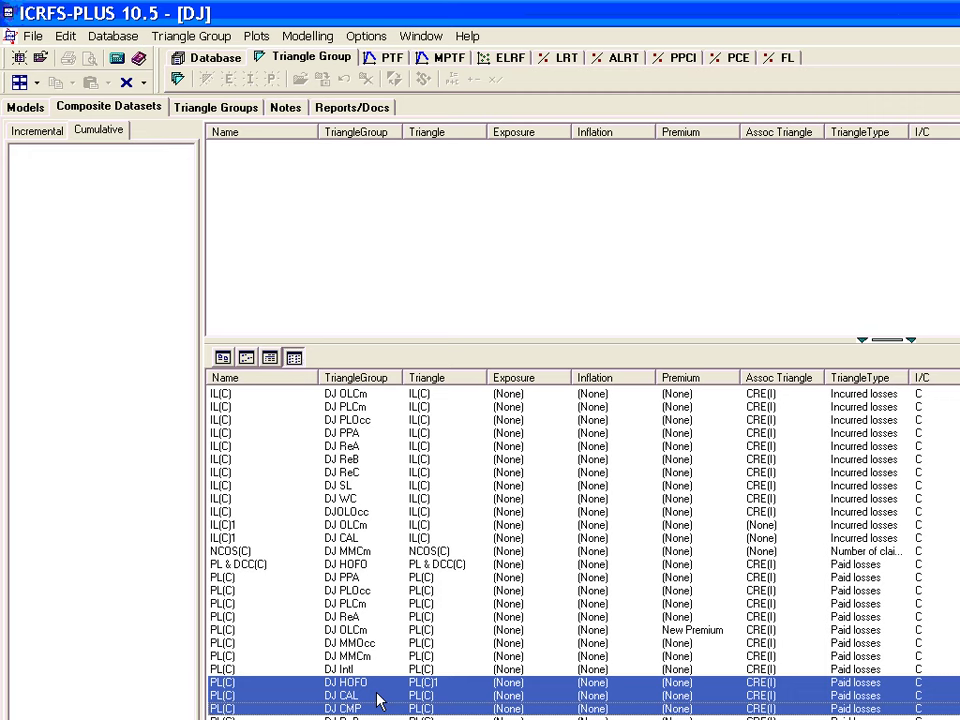
Create a new cumulative composite dataset in the DJ group and name it CCHPL.
left_click(113, 200)
right_click(102, 182)
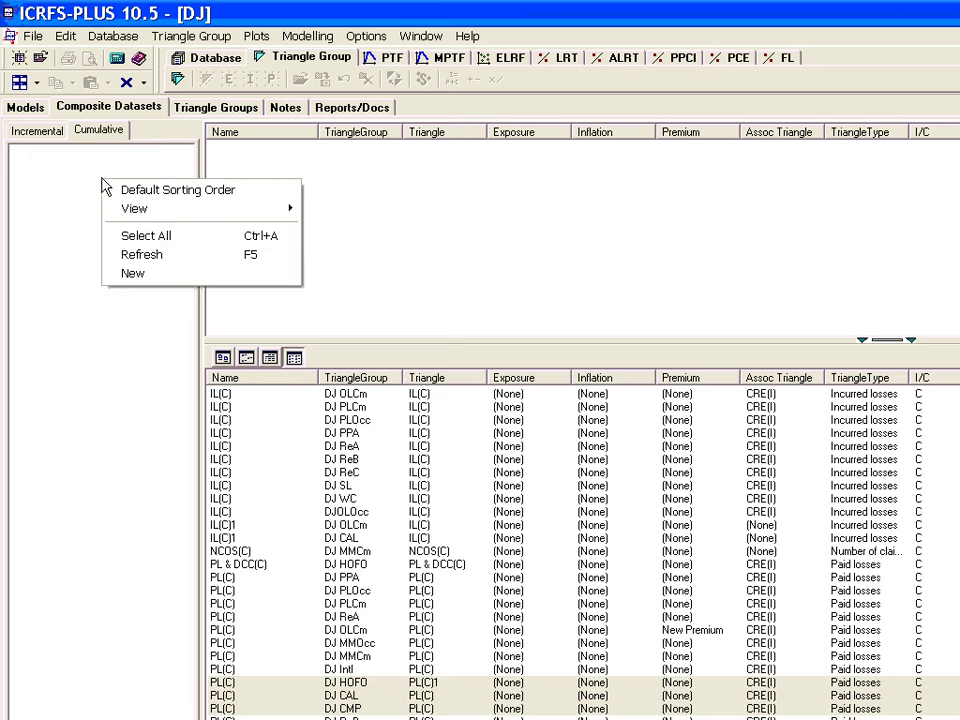
left_click(172, 283)
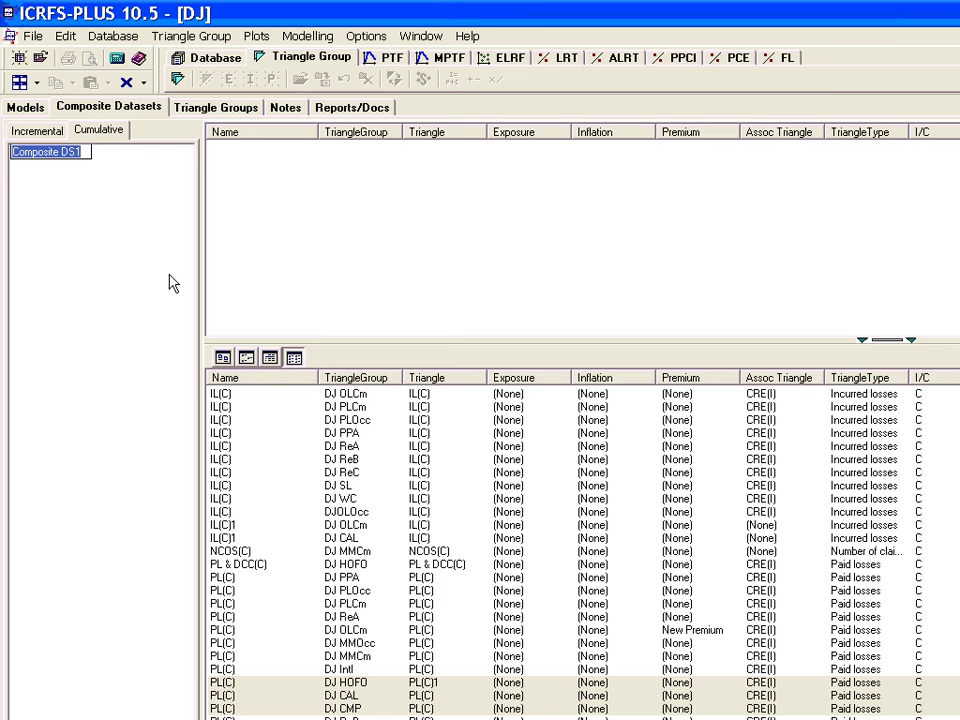
type("CCHPL")
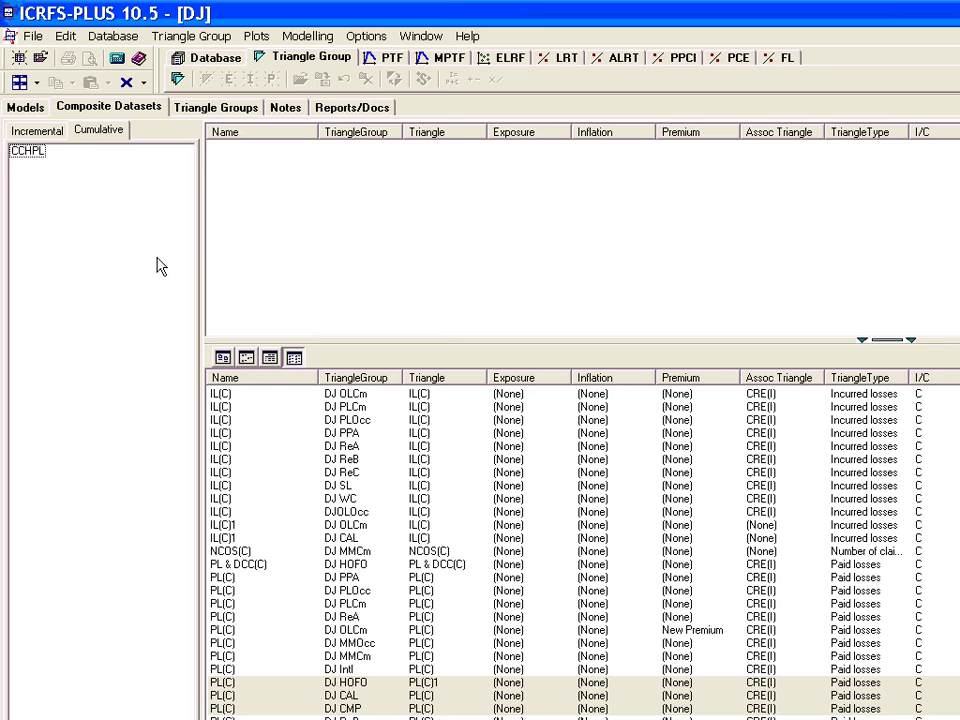
Add the selected PL(C) datasets of DJ HOFO, DJ CAL and DJ CMP to the CCHPL composite dataset.
left_click(30, 156)
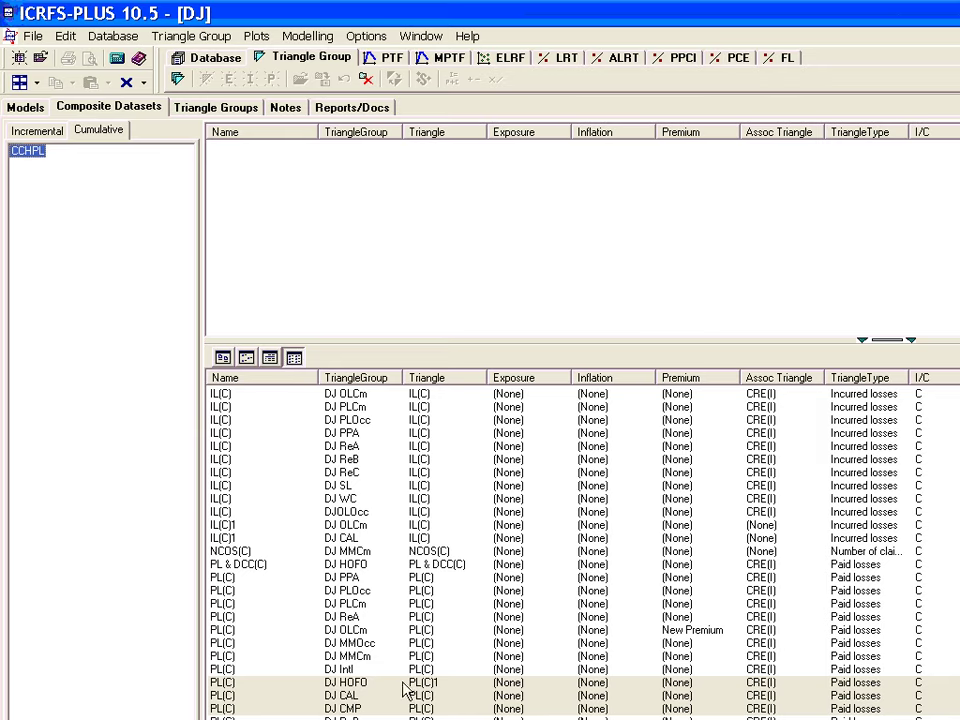
left_click(474, 708)
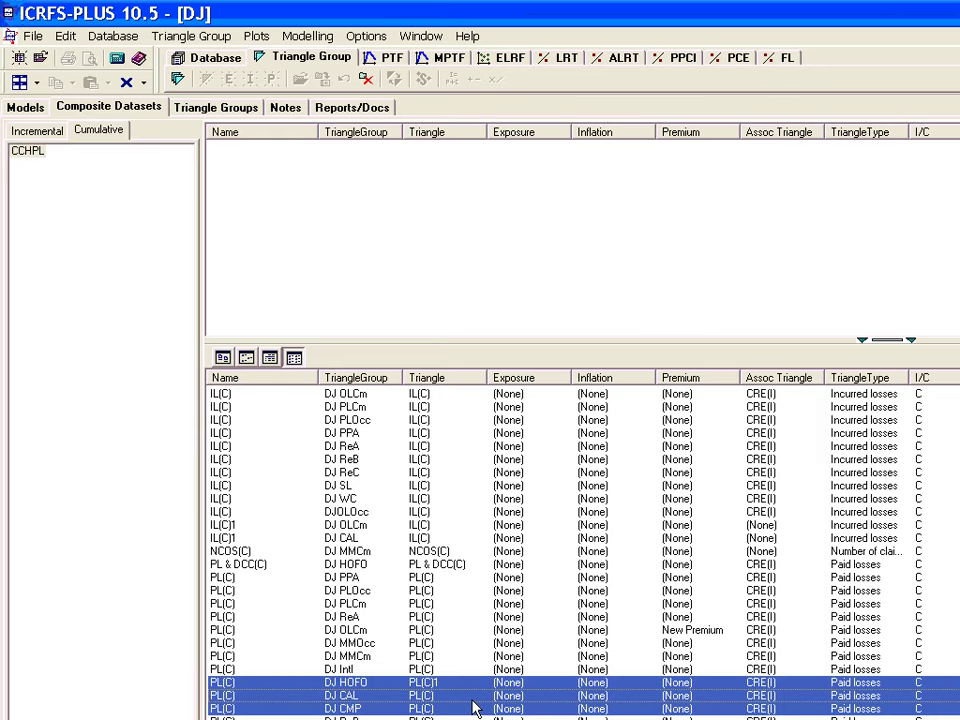
left_click_drag(474, 708, 484, 234)
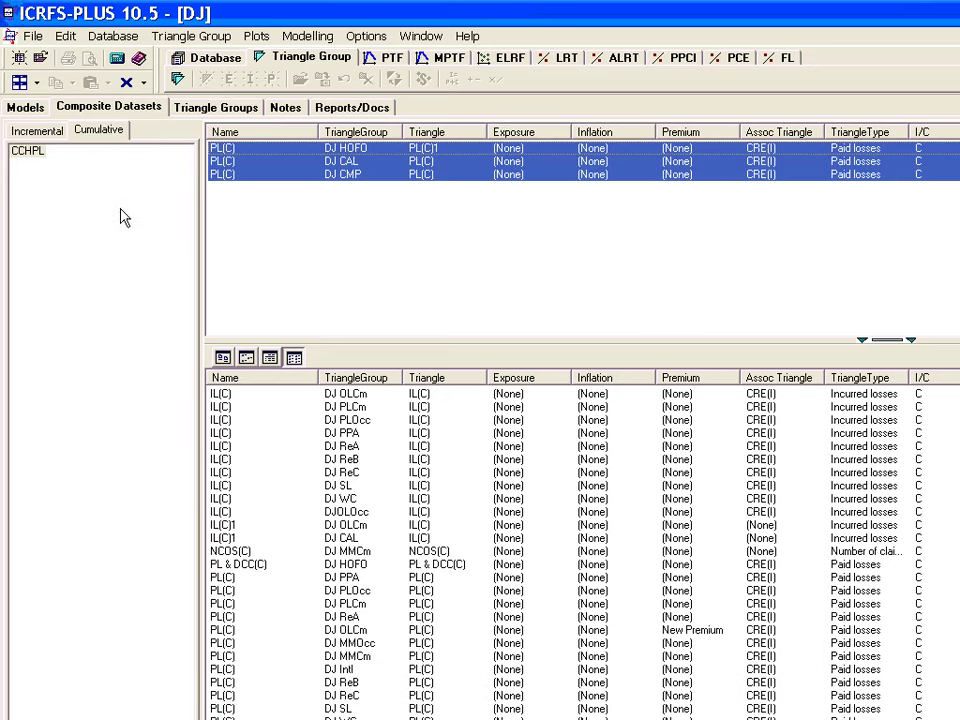
List the models related to CCHPL and open 2par smoothed, Smoothed1 and smoothed11 together in the ALRT module.
left_click(25, 107)
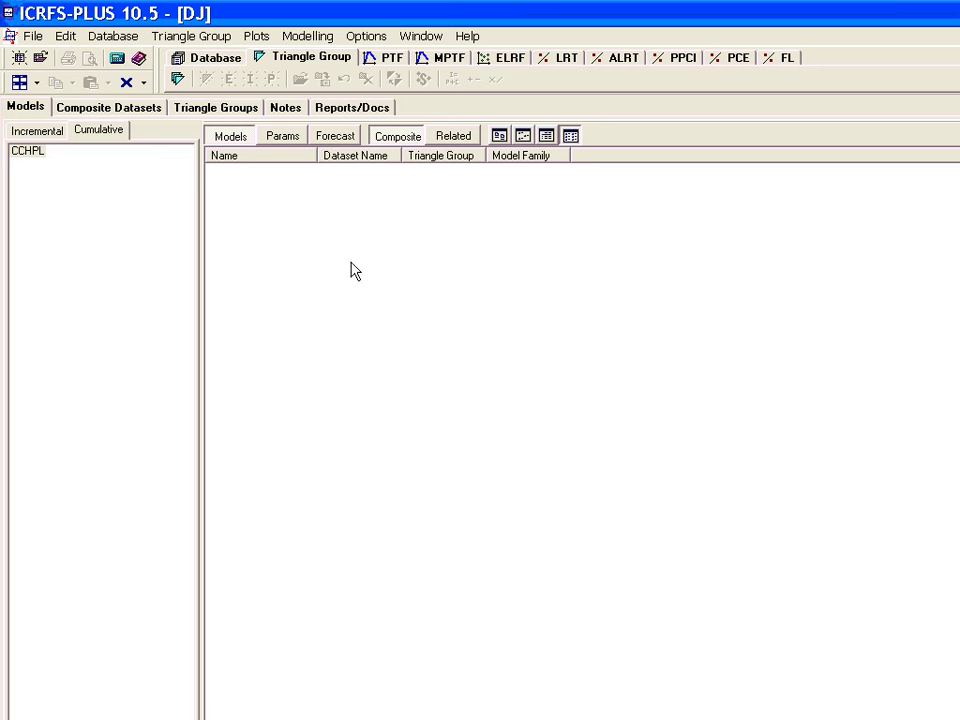
left_click(450, 140)
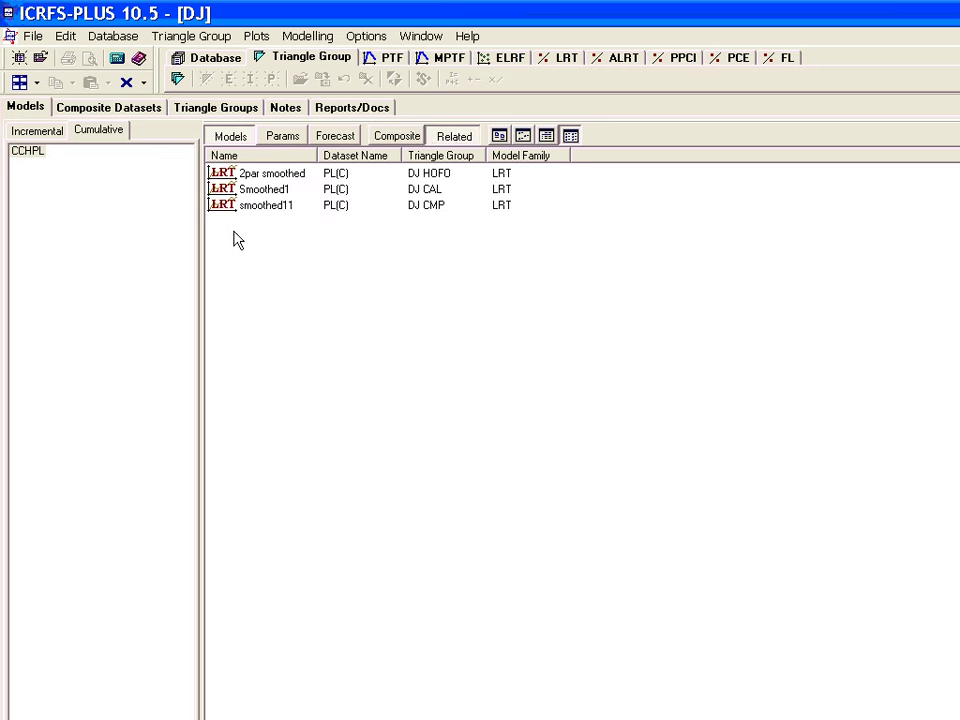
left_click_drag(237, 240, 300, 180)
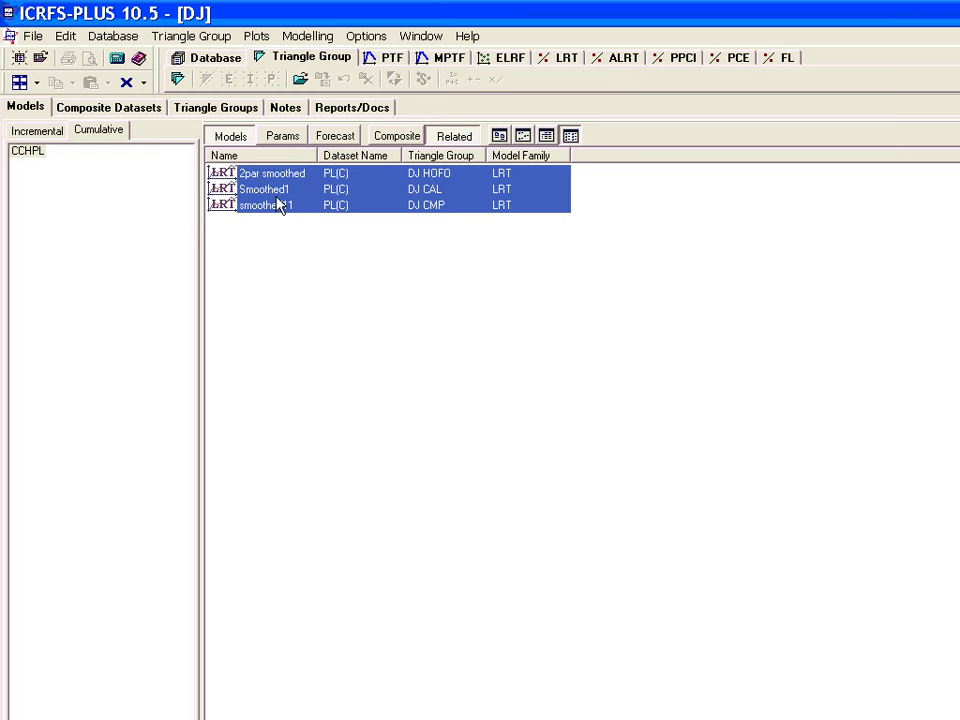
left_click(624, 59)
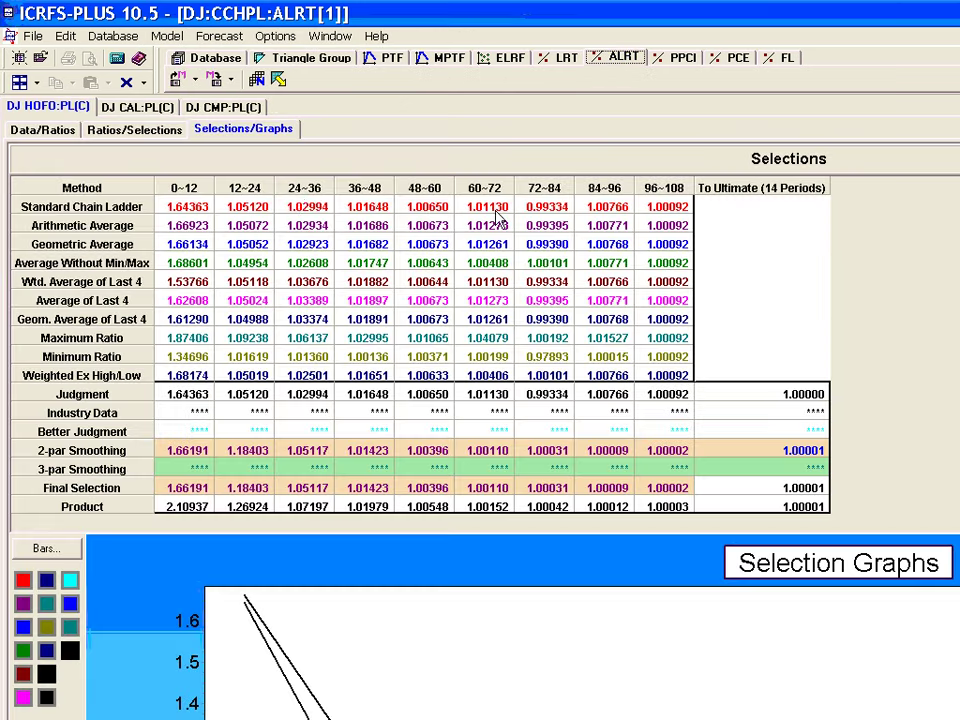
Examine the data, ratios and selection graphs for DJ HOFO and the selections for DJ CAL and DJ CMP.
left_click(158, 133)
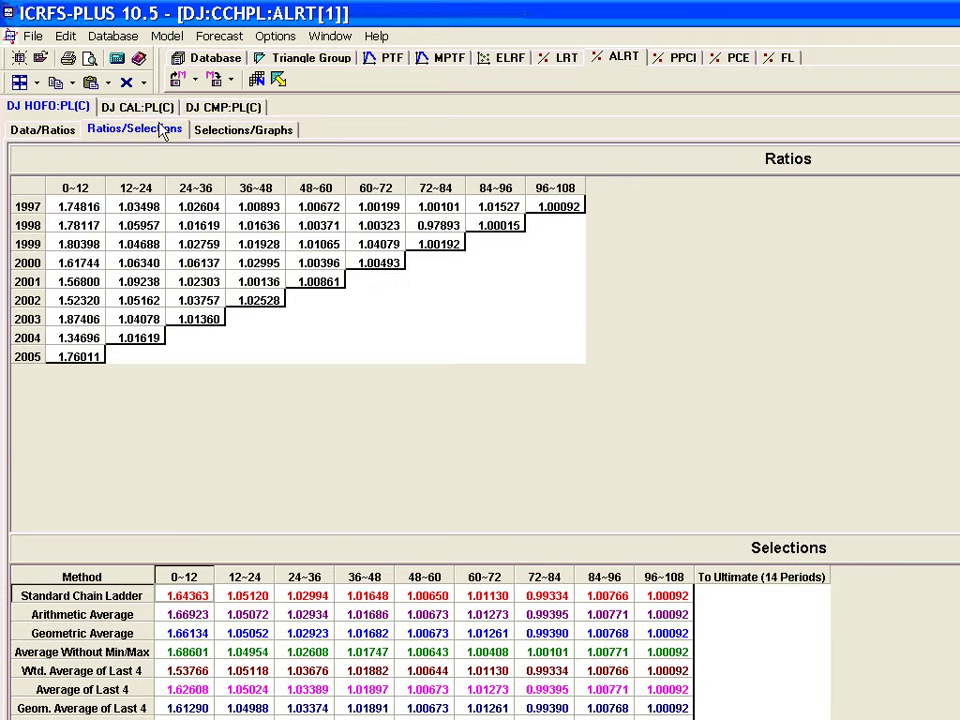
left_click(205, 130)
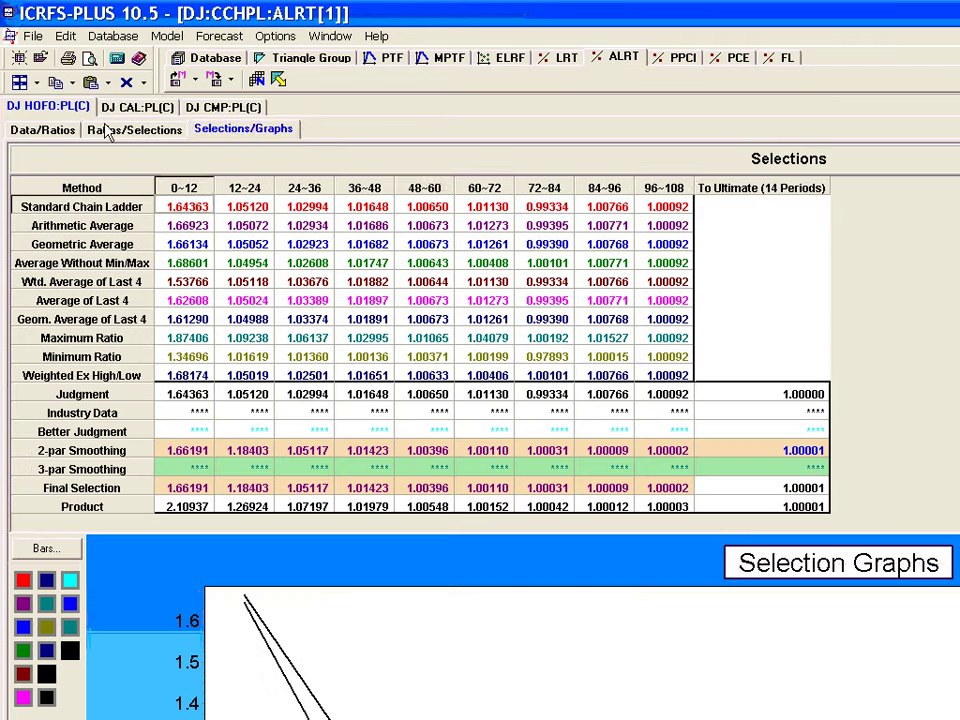
left_click(55, 135)
left_click(204, 129)
left_click(109, 107)
left_click(220, 107)
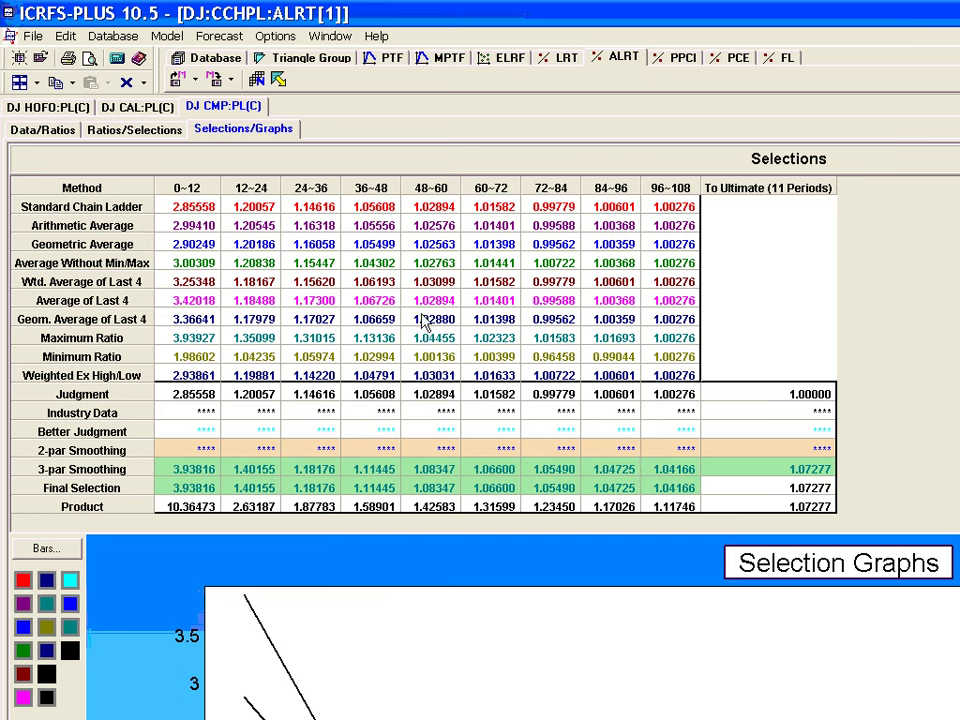
left_click(122, 108)
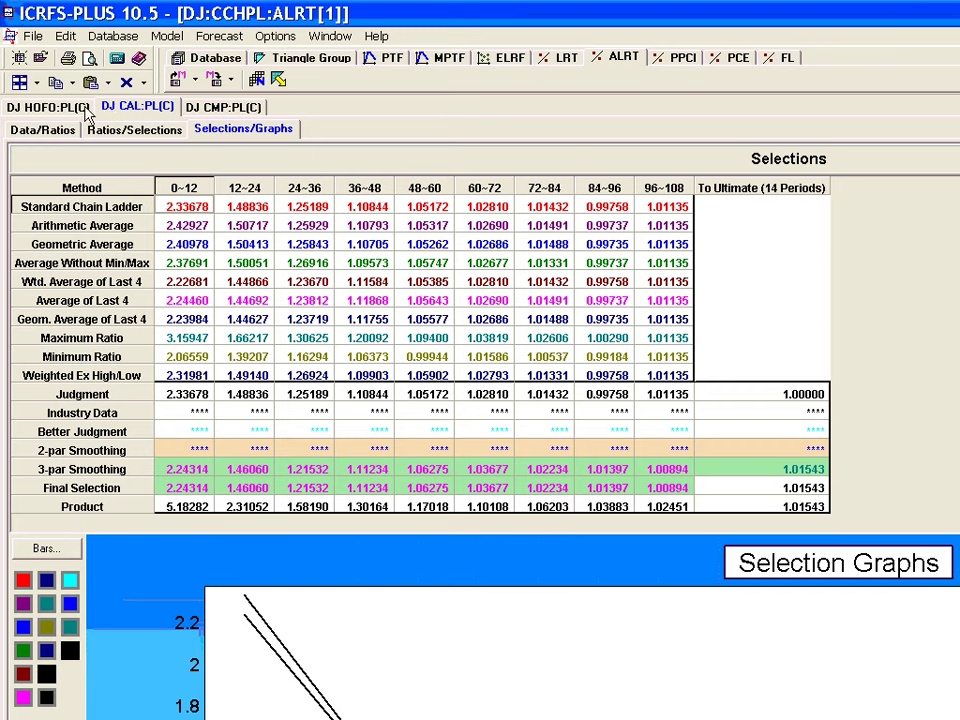
left_click(84, 108)
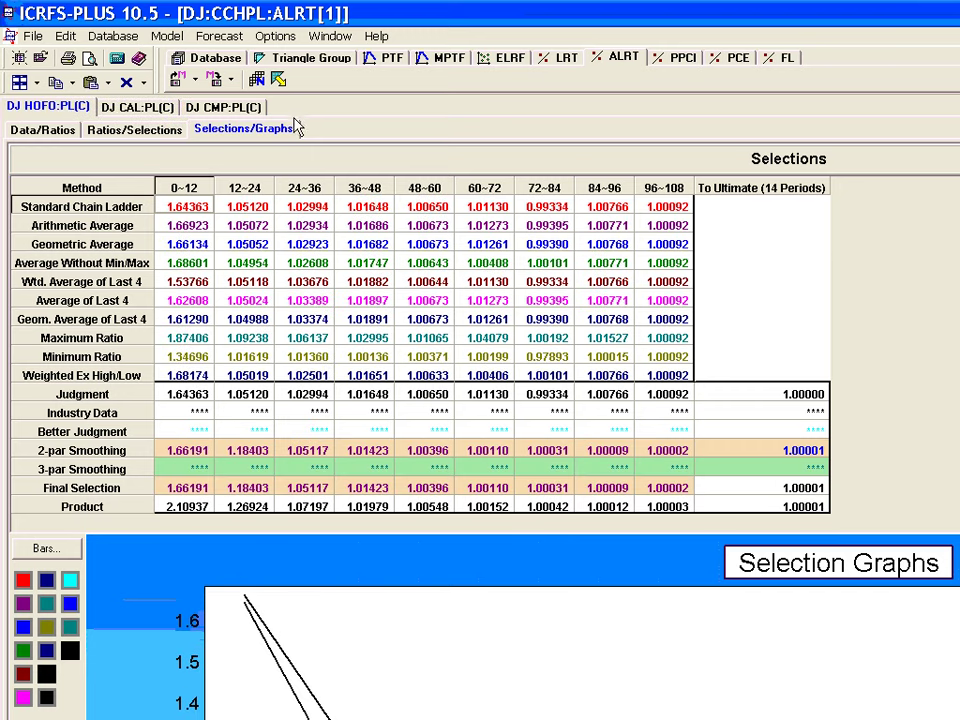
Check the Last N and Ultimate Period settings for the DJ HOFO PL(C) dataset and close them without changes.
left_click(300, 226)
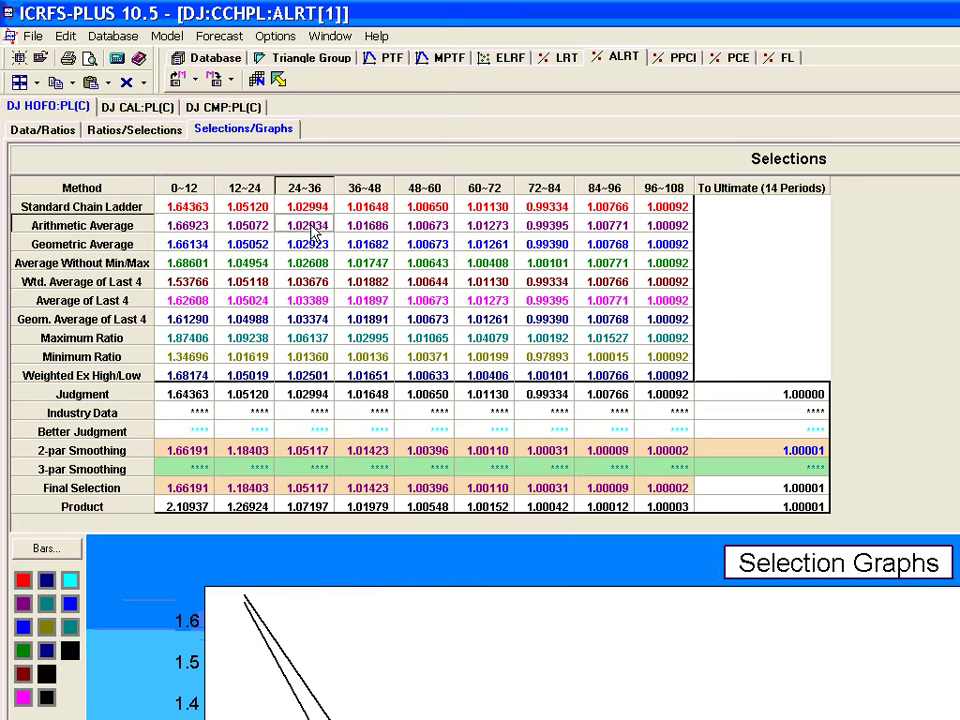
left_click(257, 81)
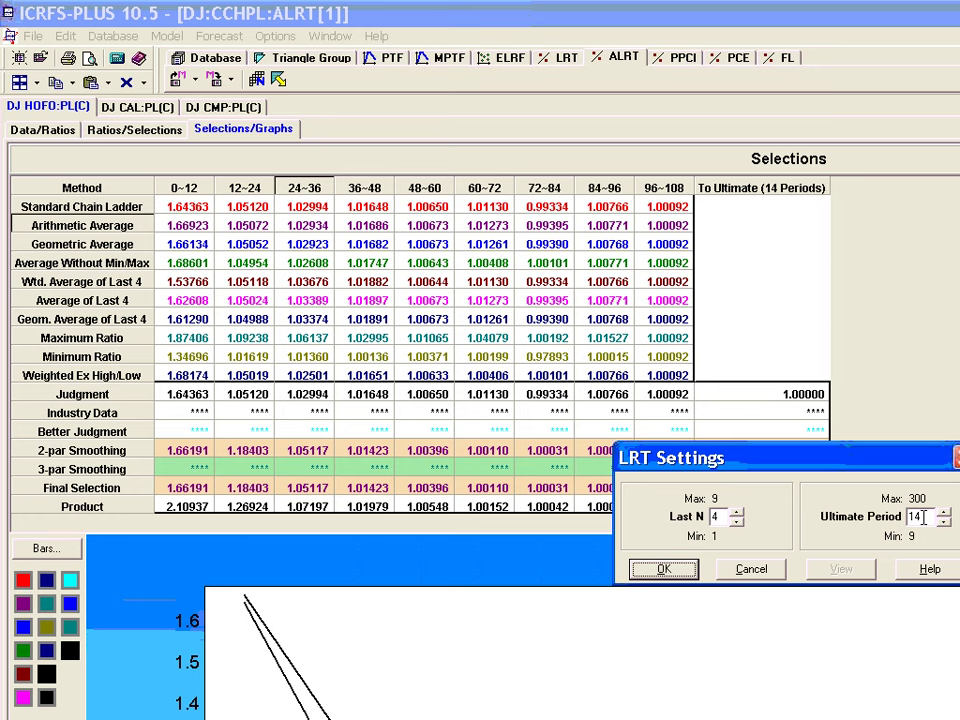
left_click(750, 571)
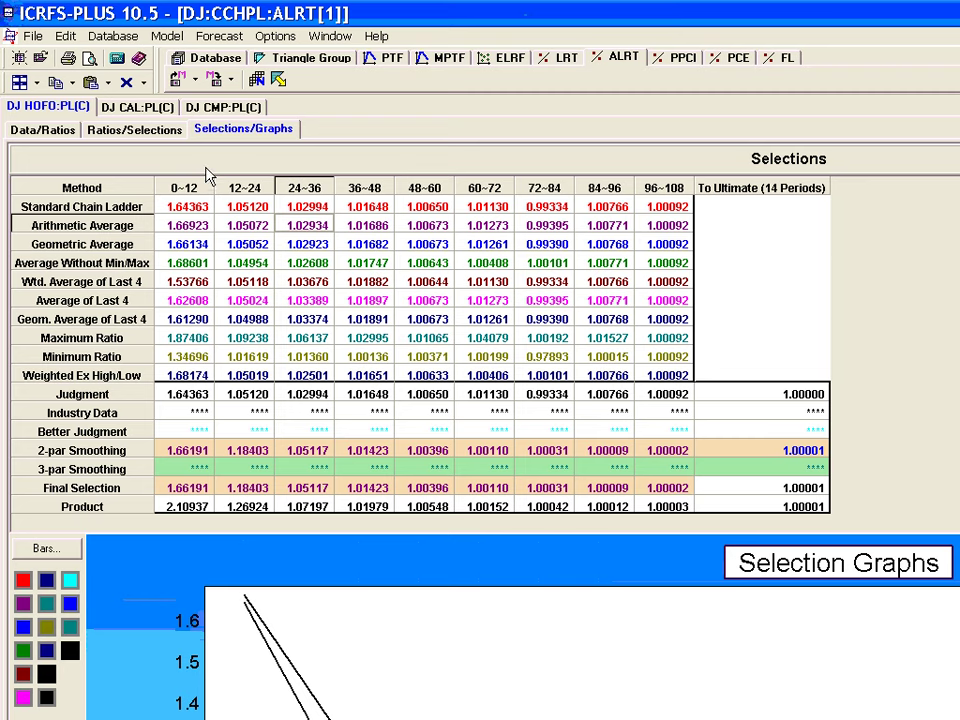
Run the ALRT forecast for CCHPL after checking the inflation and discount assumptions of DJ HOFO, DJ CAL and DJ CMP.
left_click(278, 79)
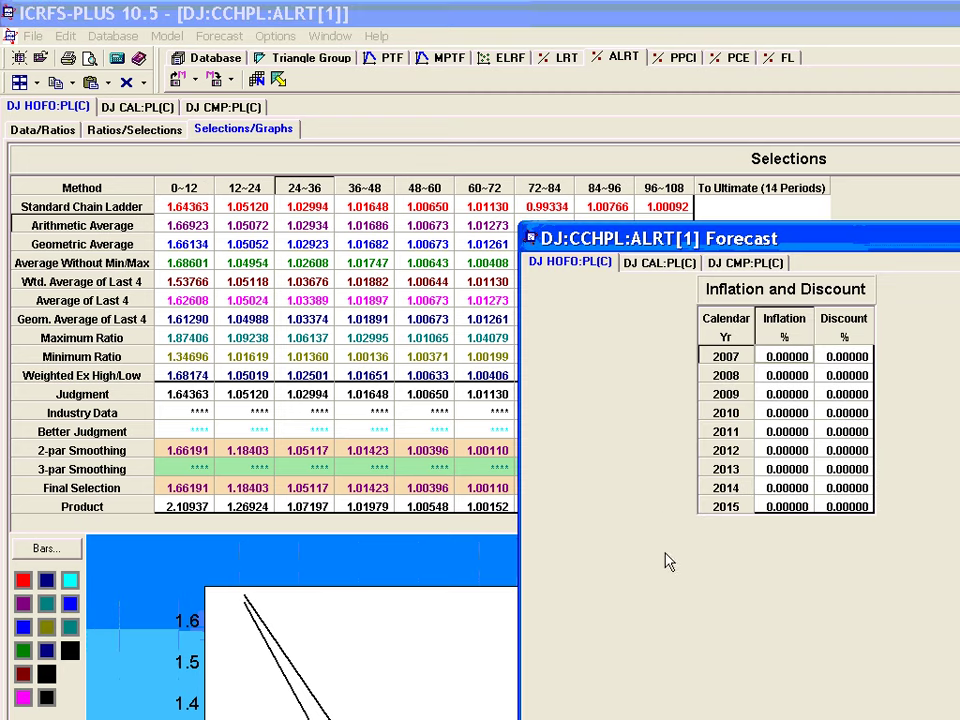
left_click(652, 262)
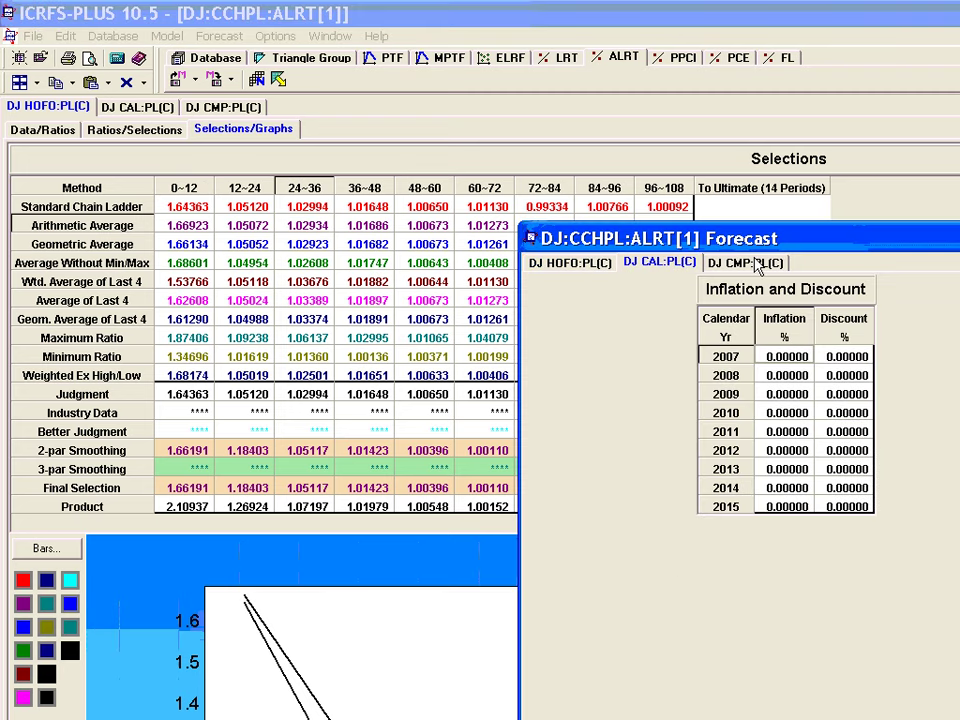
left_click(757, 262)
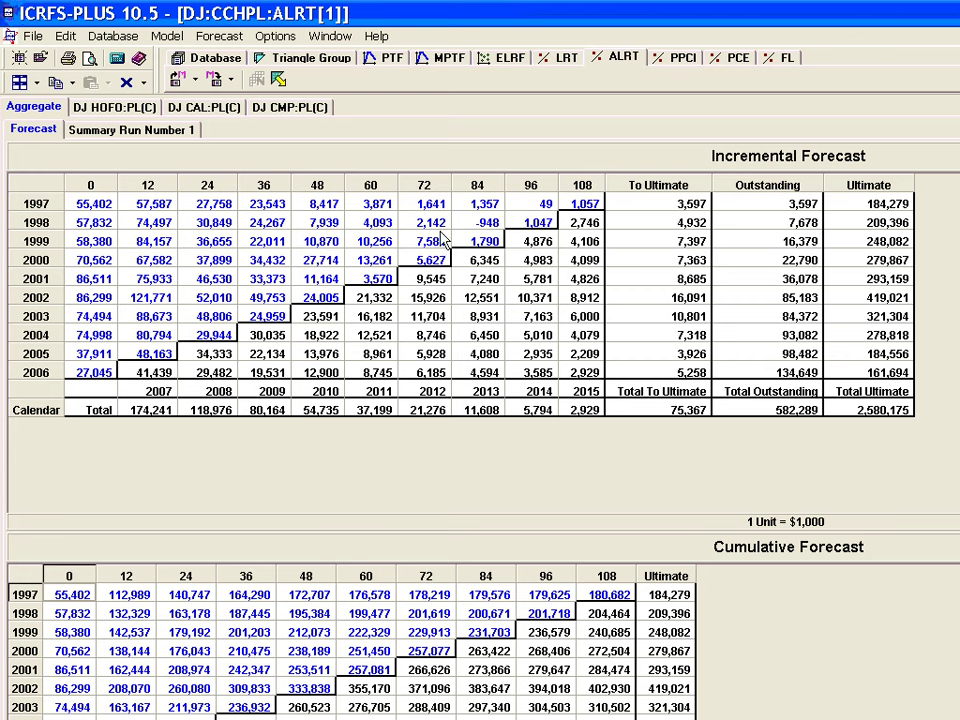
Review the DJ HOFO forecast, BF & ELR forecast and reserve summary, followed by the aggregate reserve summary.
left_click(113, 108)
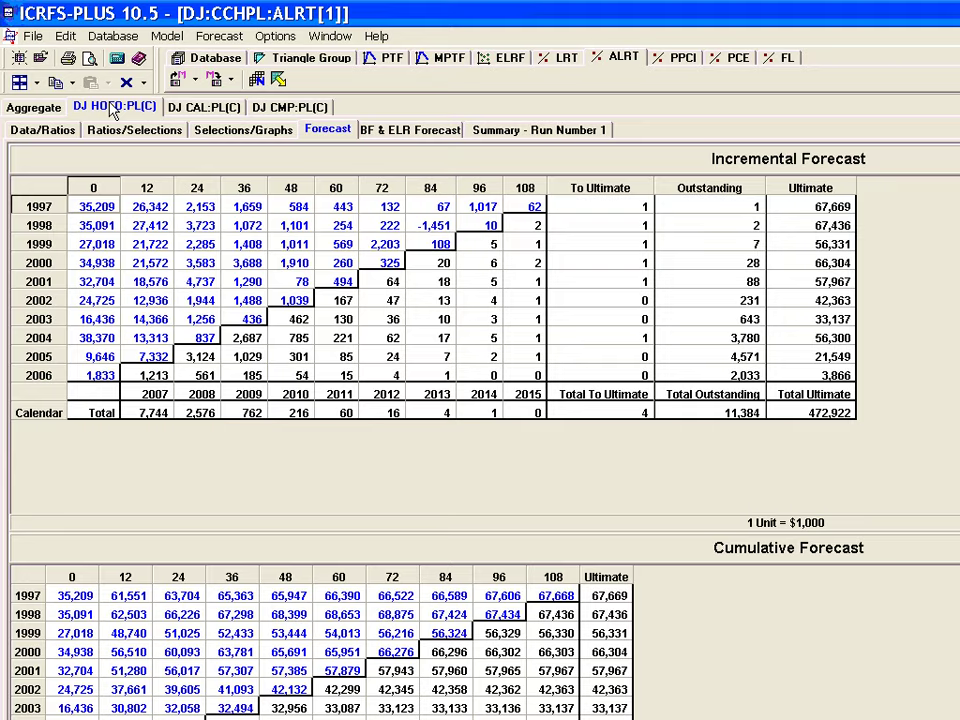
left_click(400, 134)
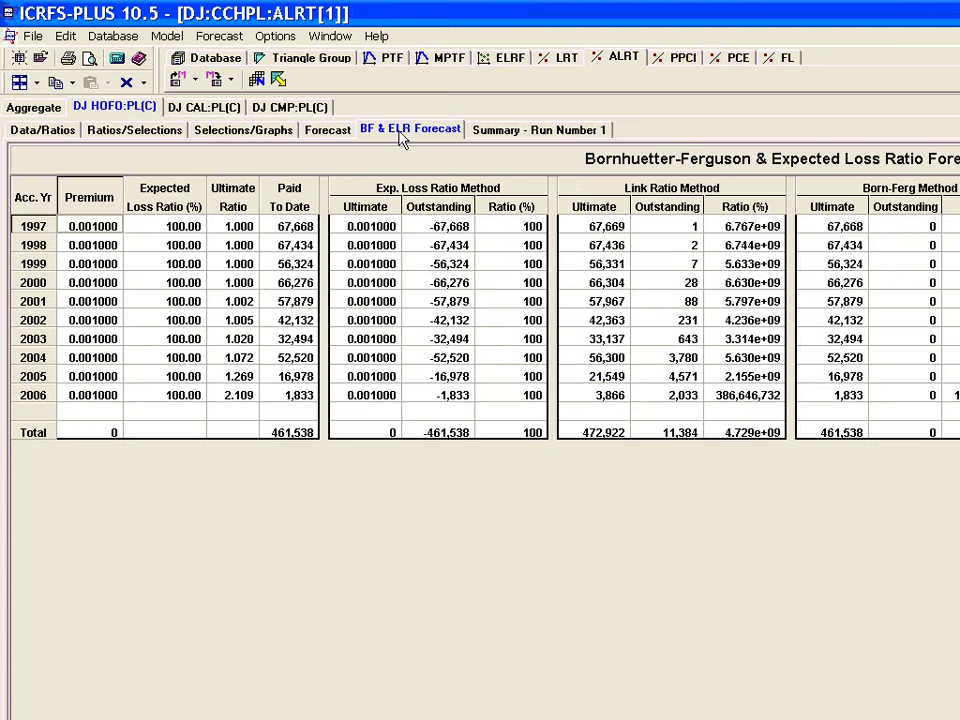
left_click(516, 132)
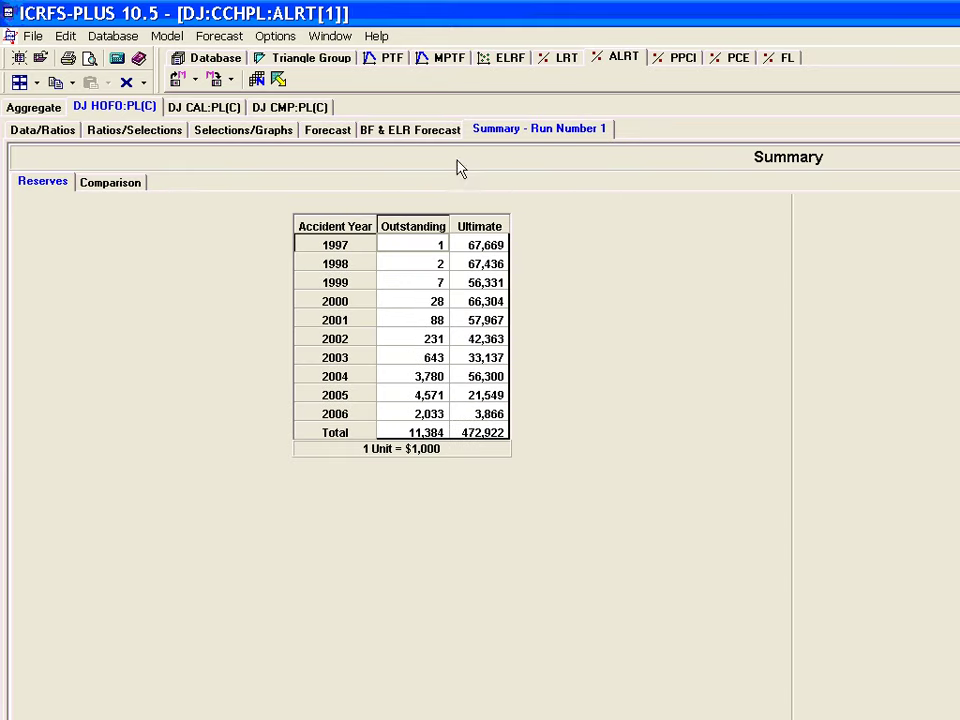
left_click(418, 134)
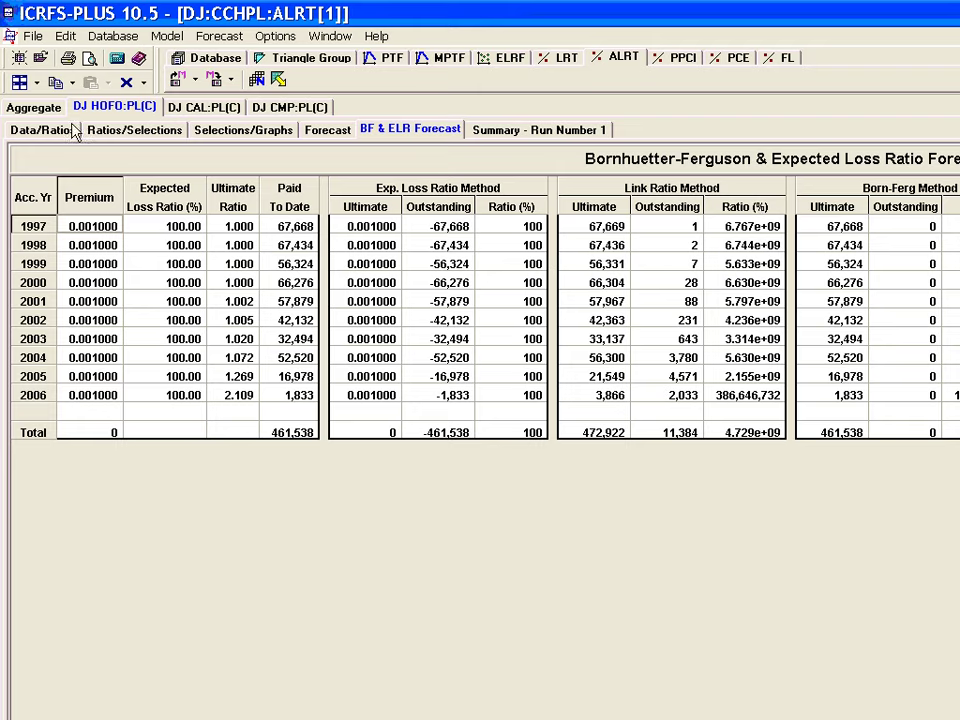
left_click(47, 109)
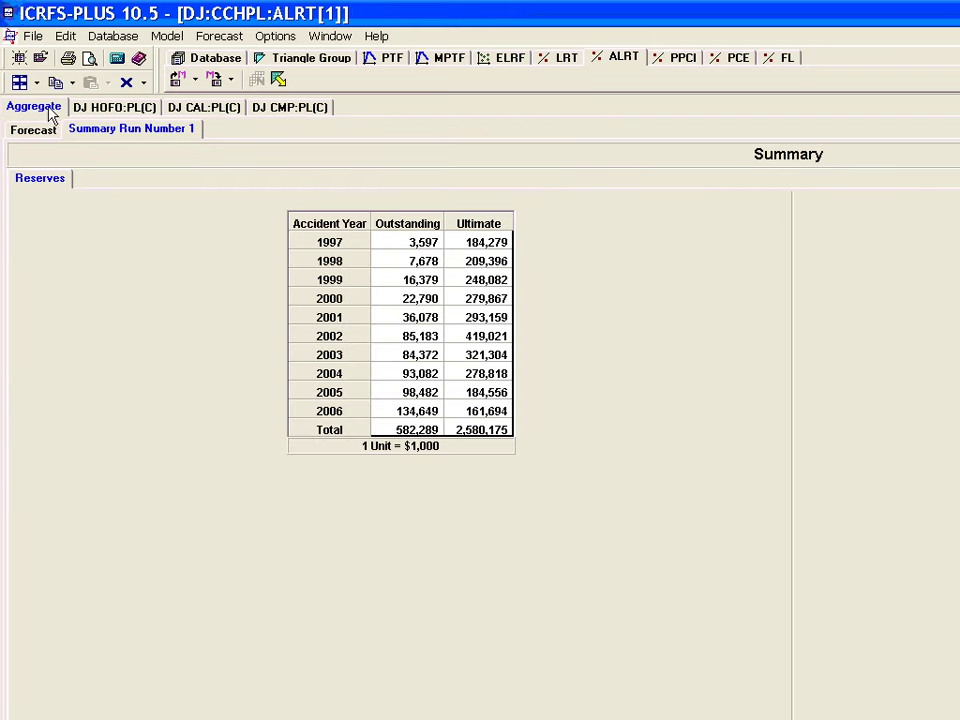
Review the DJ CAL BF & ELR forecast and the DJ HOFO forecasts and summary, and close the ALRT model.
left_click(206, 110)
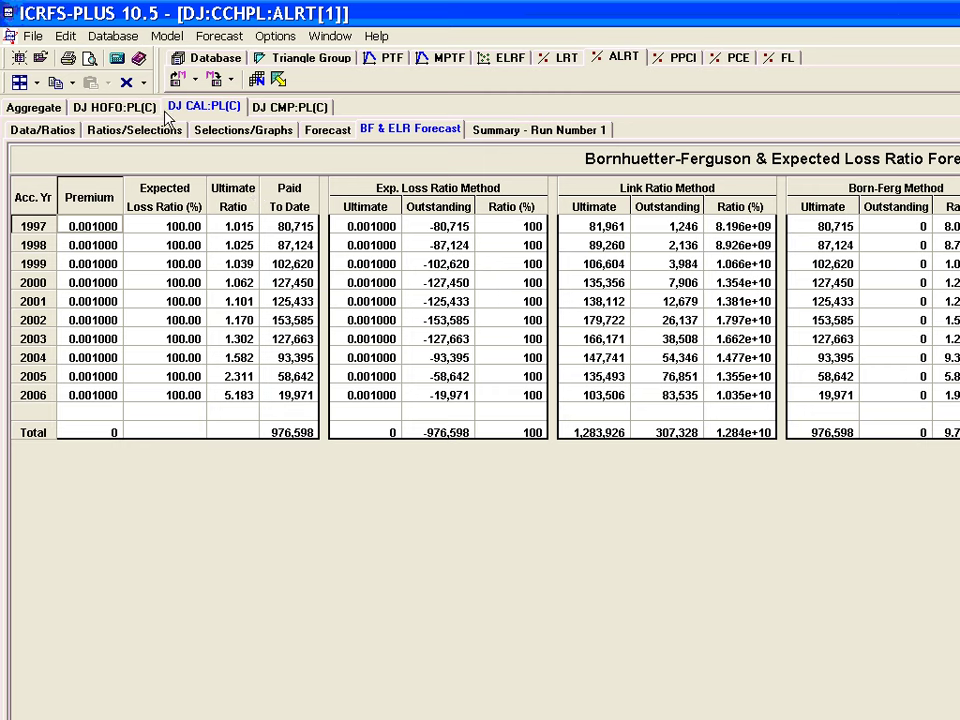
left_click(120, 108)
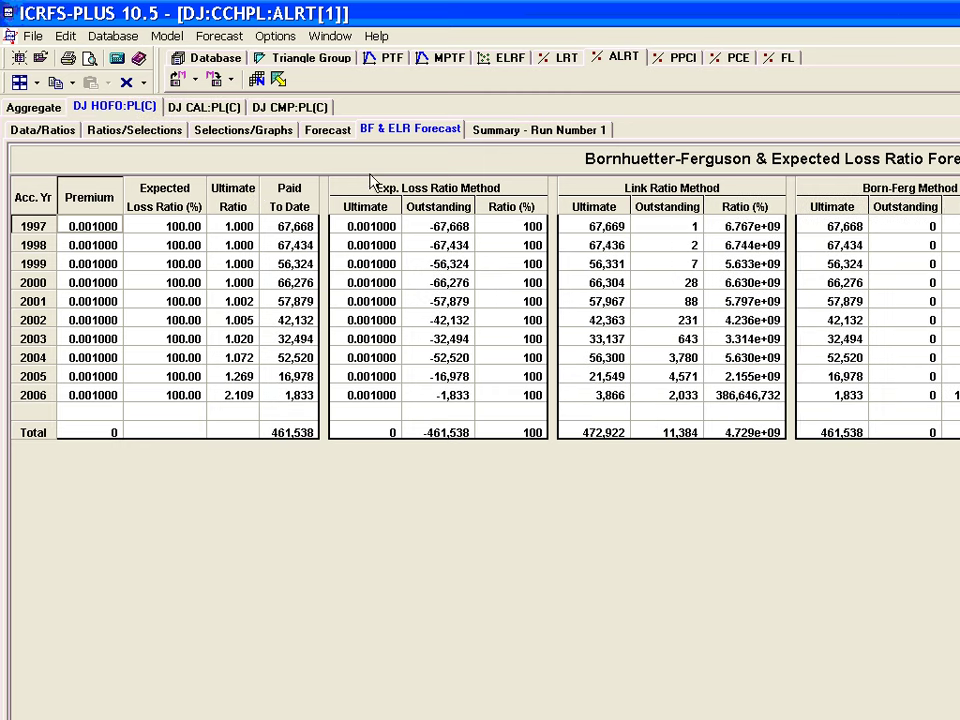
left_click(327, 130)
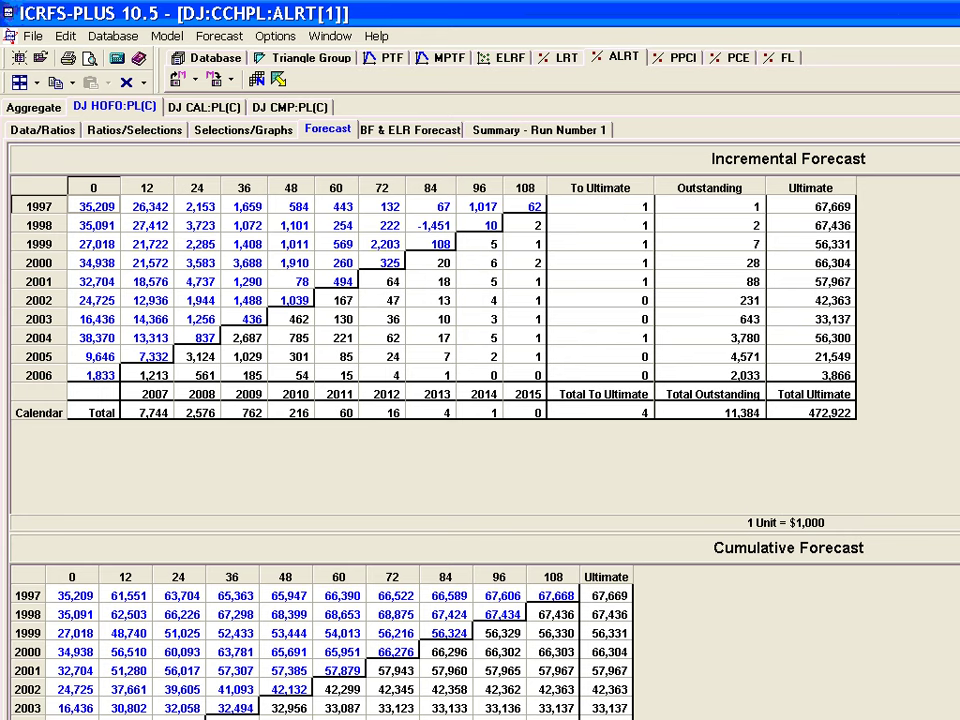
left_click(530, 130)
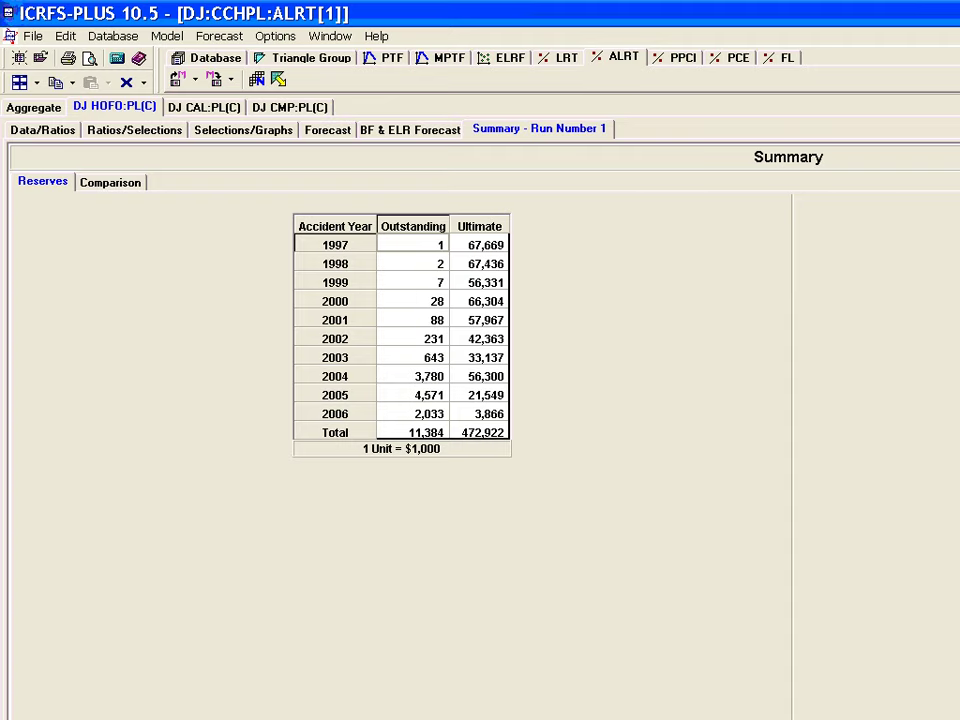
key("ctrl+F4")
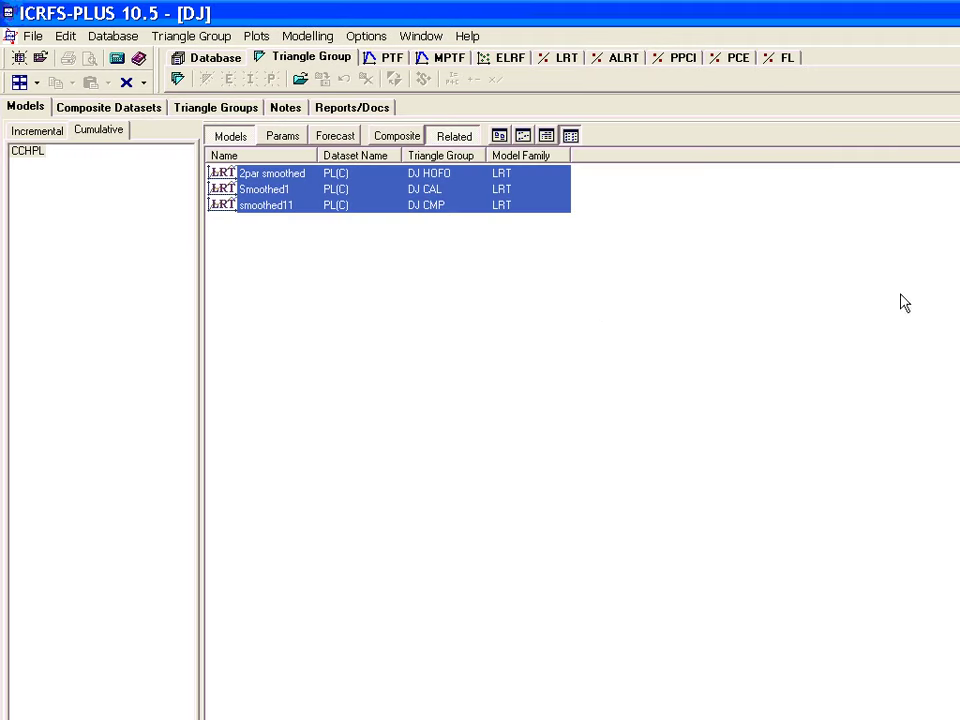
Create a new cumulative composite dataset named CCHPLIL.
left_click(135, 107)
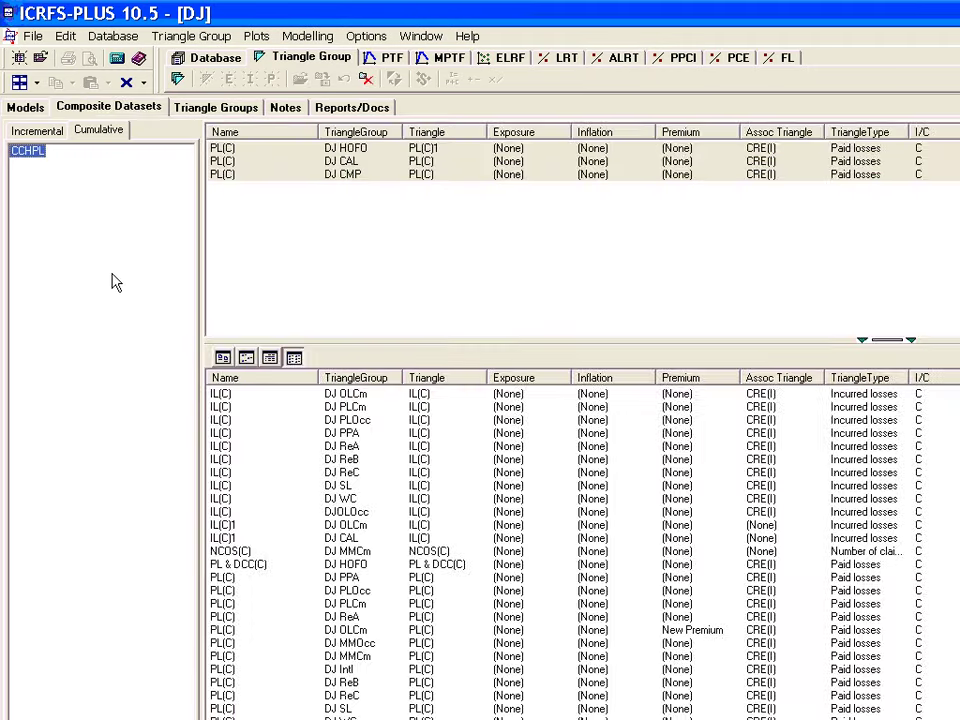
left_click(27, 205)
right_click(37, 199)
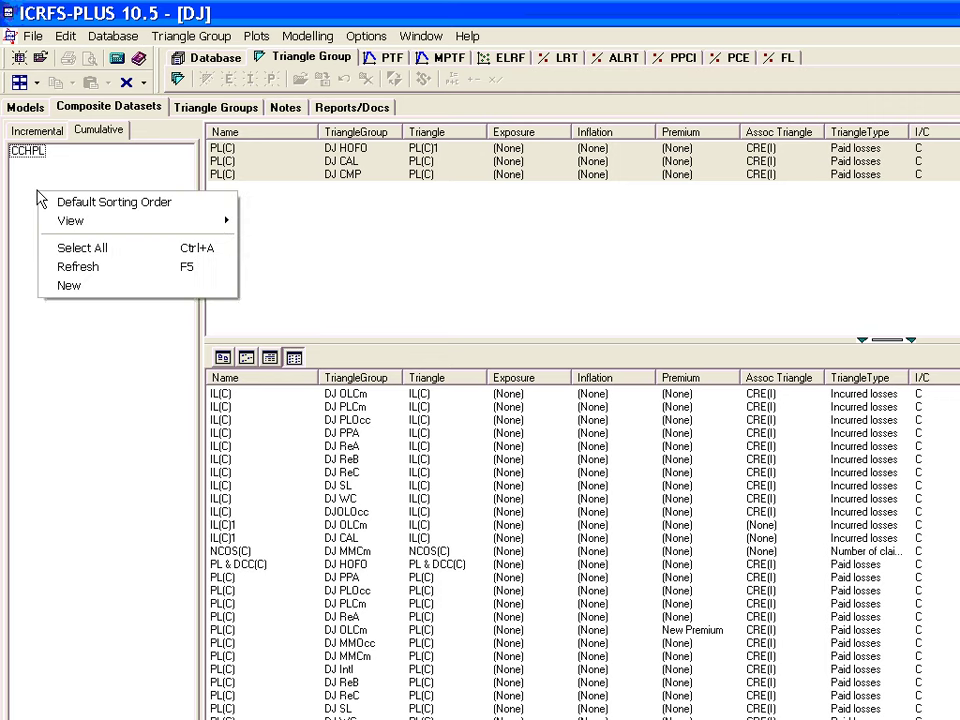
left_click(107, 284)
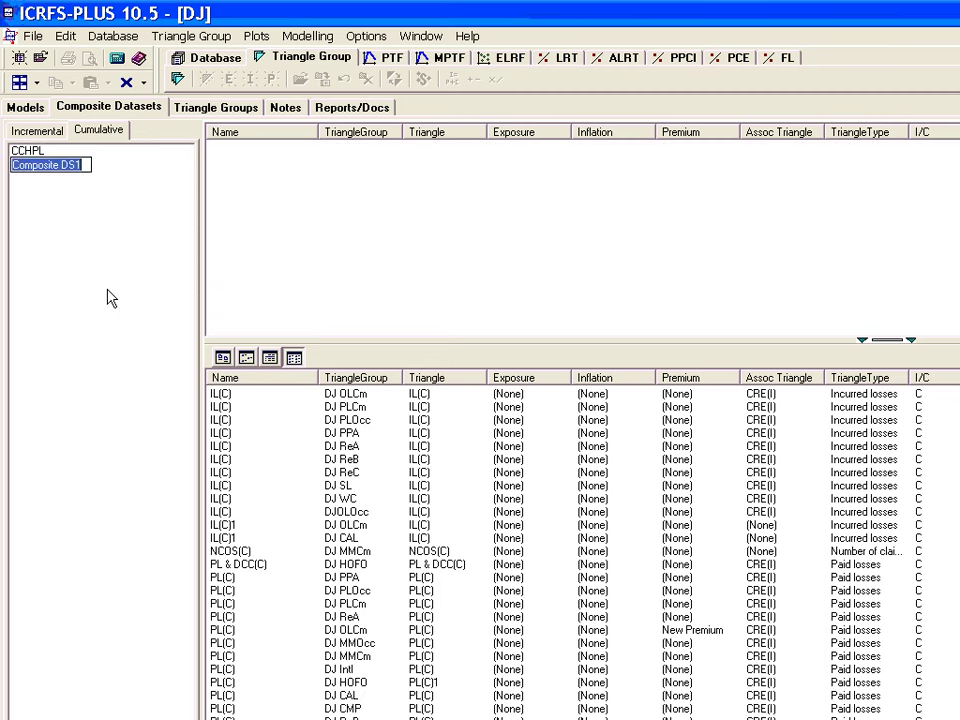
type("C")
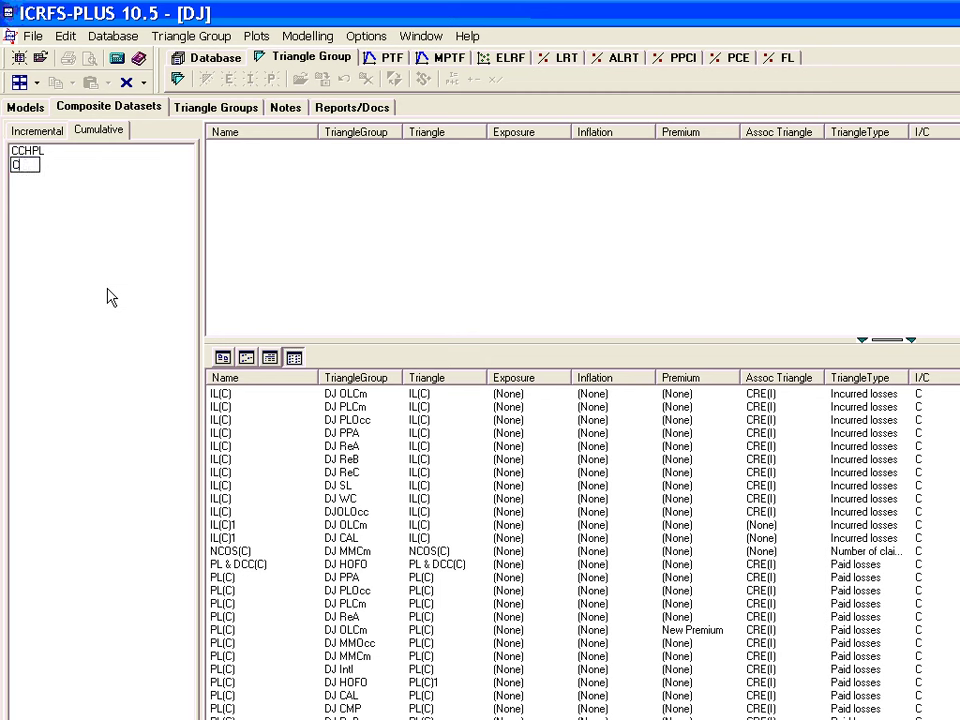
type("CHPLIL")
key("Return")
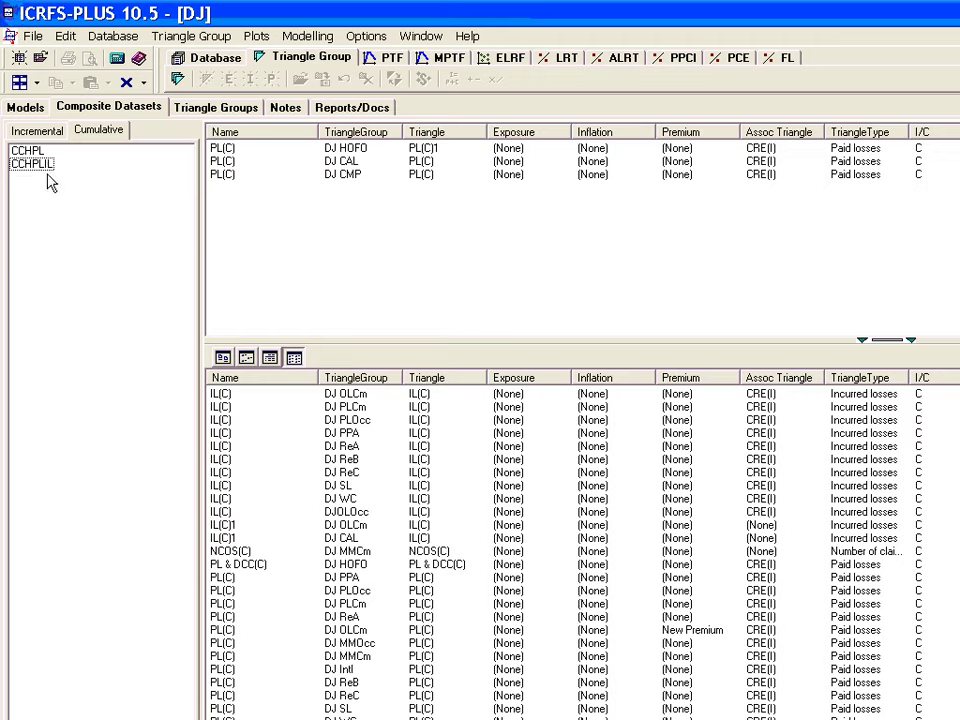
Add the PL(C) paid loss datasets of DJ HOFO and DJ CAL to the CCHPLIL composite.
left_click(40, 164)
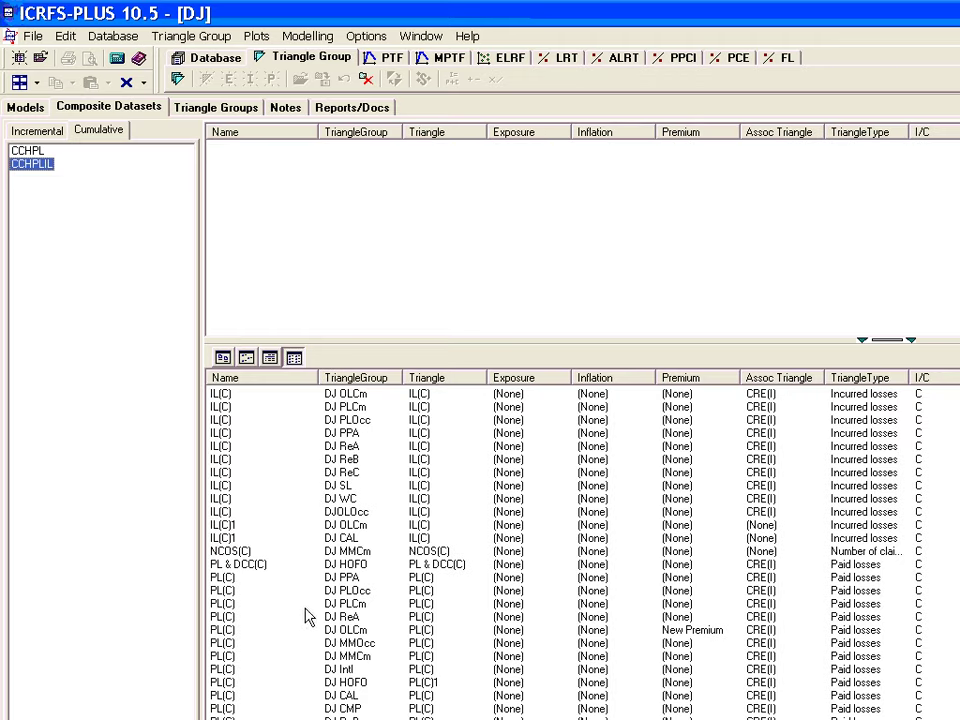
left_click(242, 684)
left_click(242, 697, "shift")
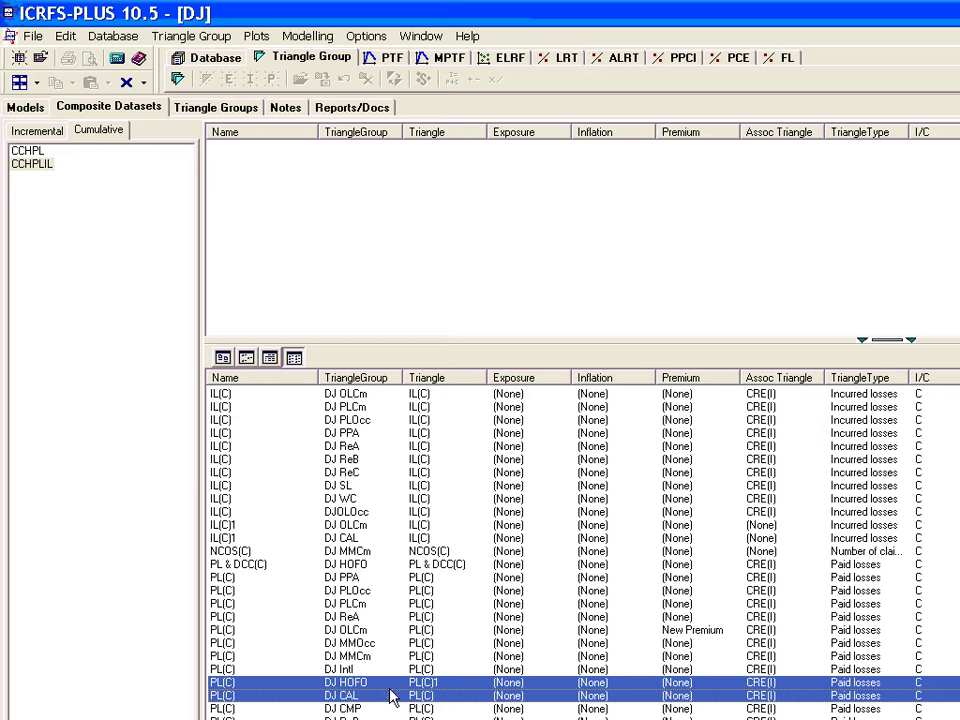
left_click_drag(480, 686, 474, 262)
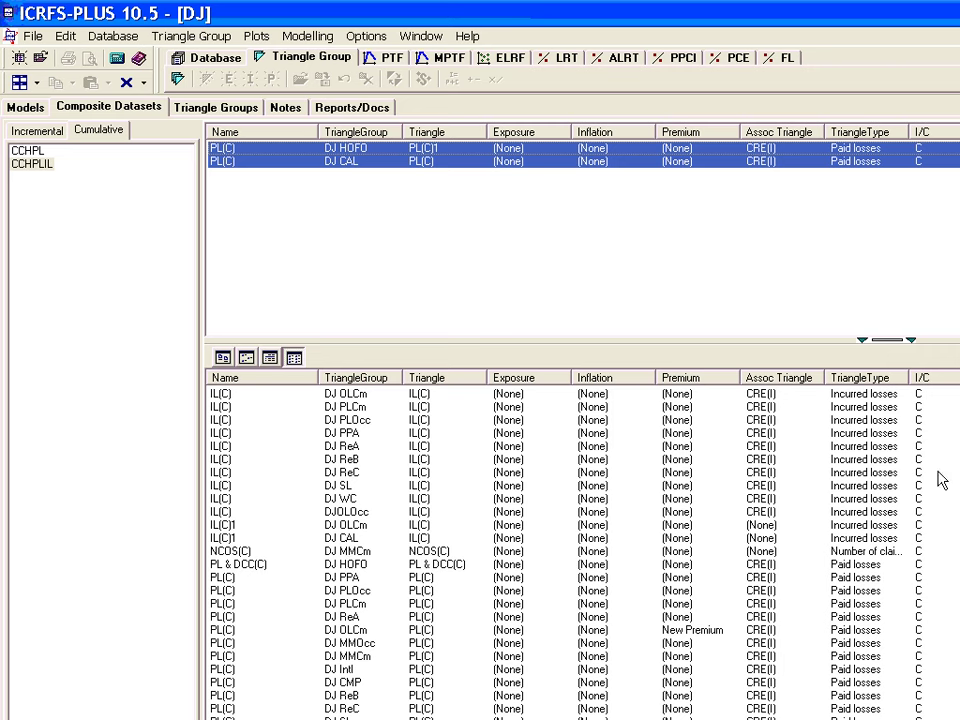
Add the DJ CMP incurred losses dataset IL(C) to CCHPLIL and check its associated triangle.
scroll(580, 550, "up", 6)
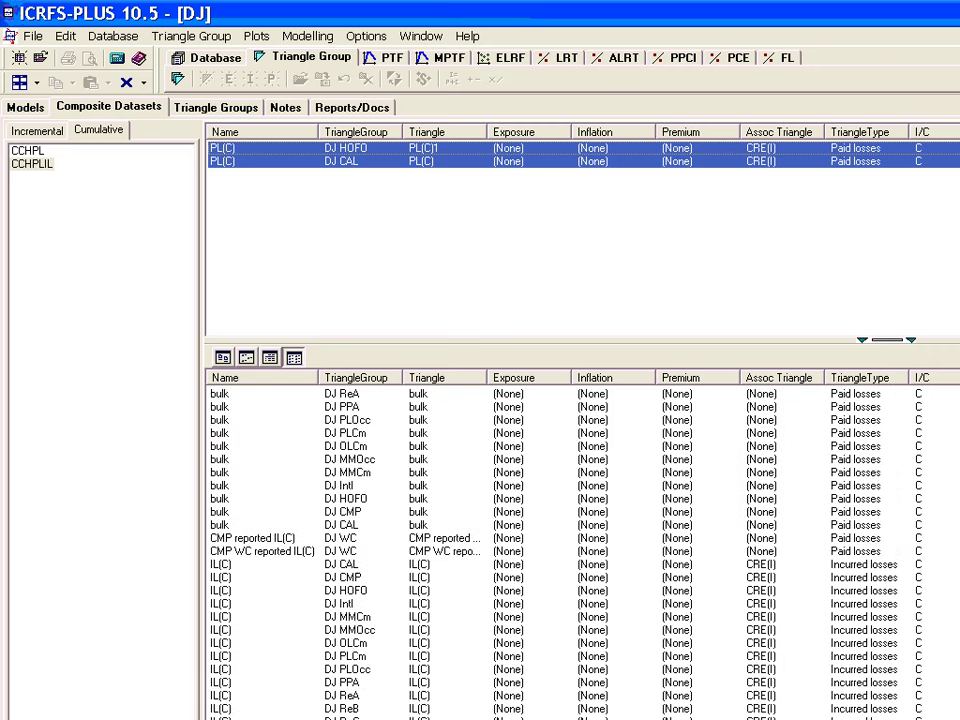
left_click(330, 578)
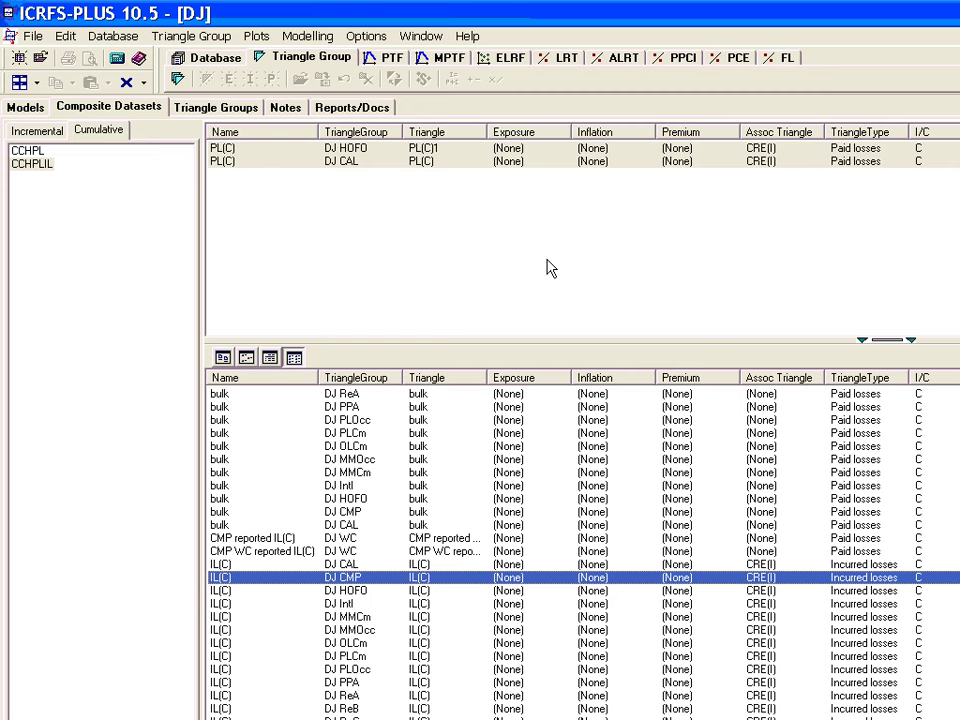
left_click_drag(557, 587, 553, 277)
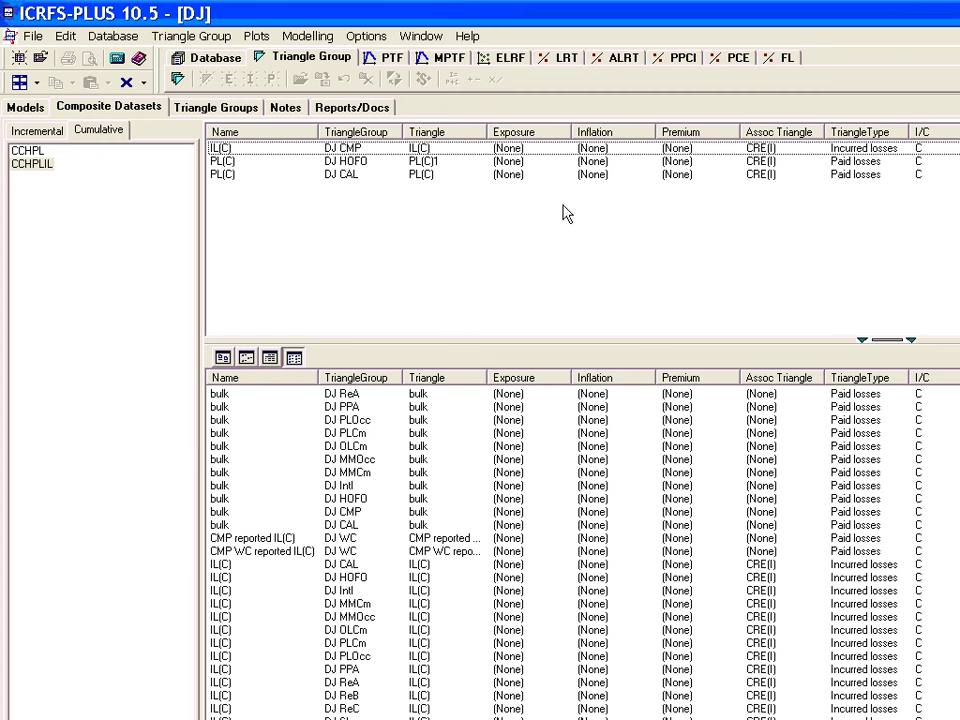
left_click(761, 150)
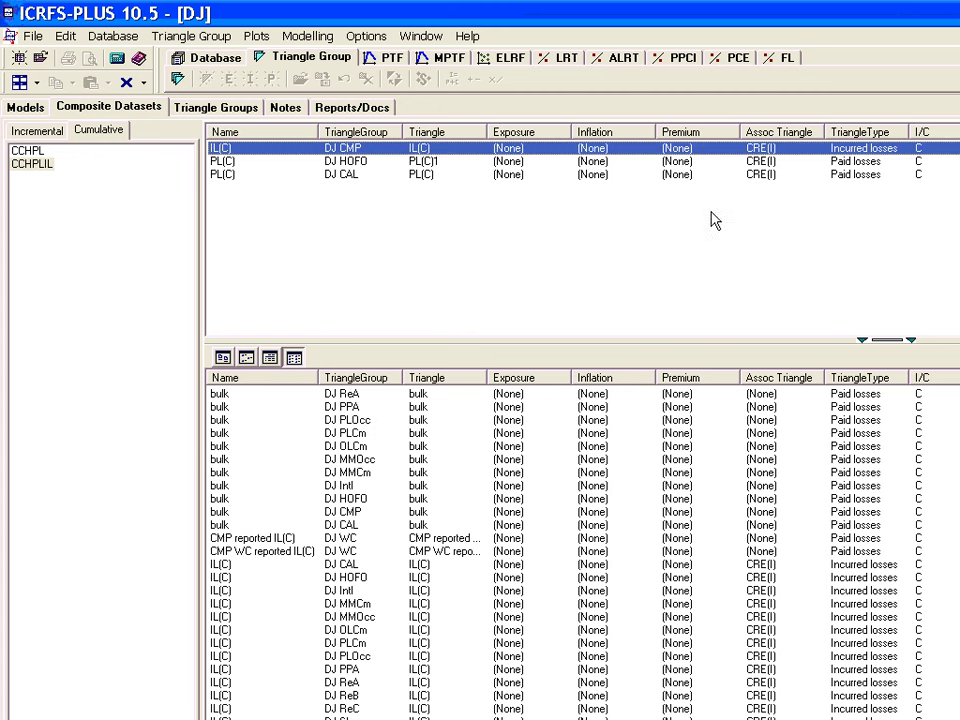
left_click(669, 236)
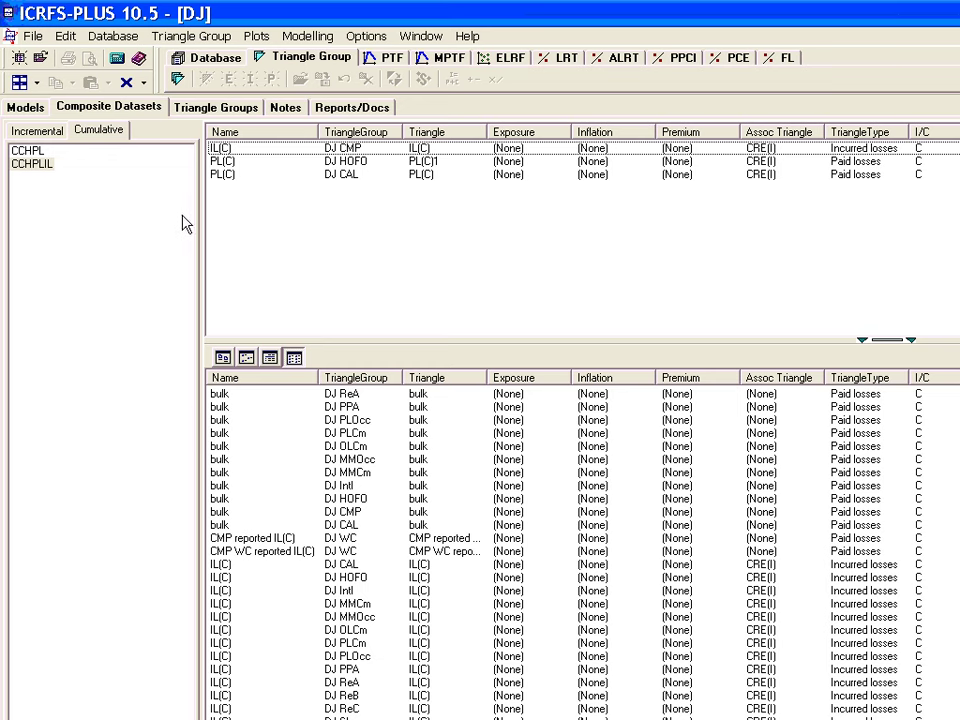
Open the CCHPLIL composite in ALRT with the related smoothed LRT models of DJ HOFO and DJ CAL.
left_click(24, 107)
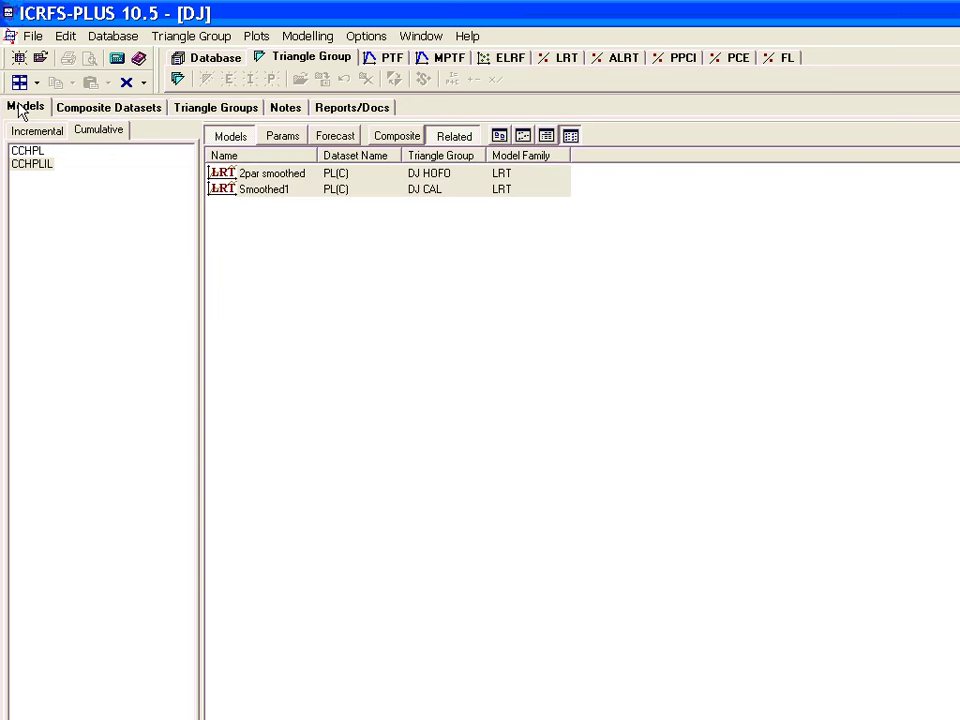
left_click(24, 166)
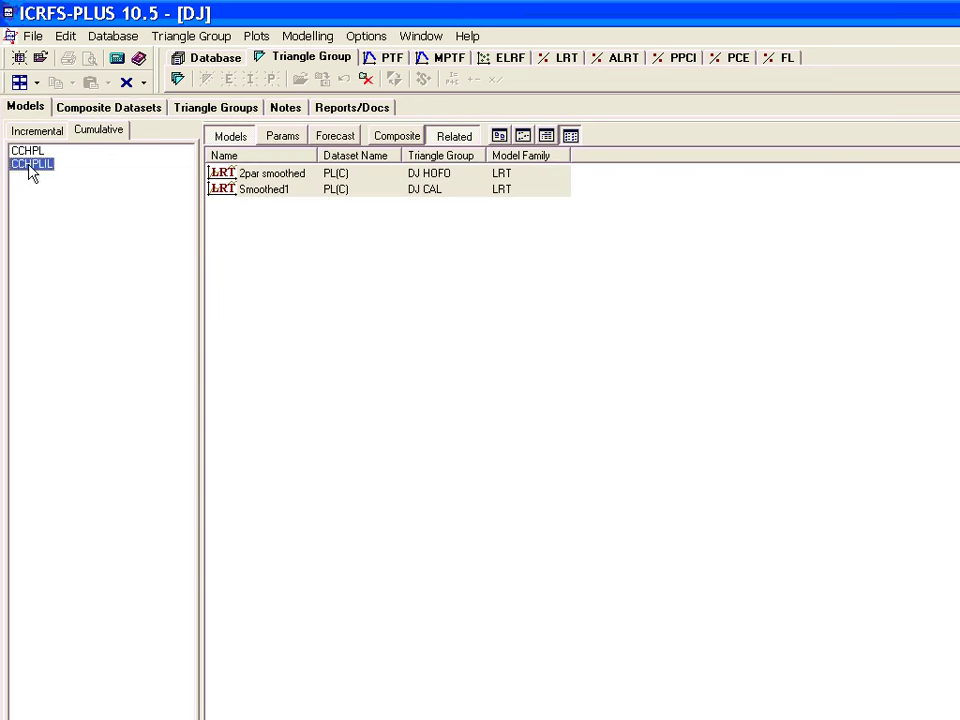
left_click(30, 166)
left_click(43, 170)
left_click(620, 58)
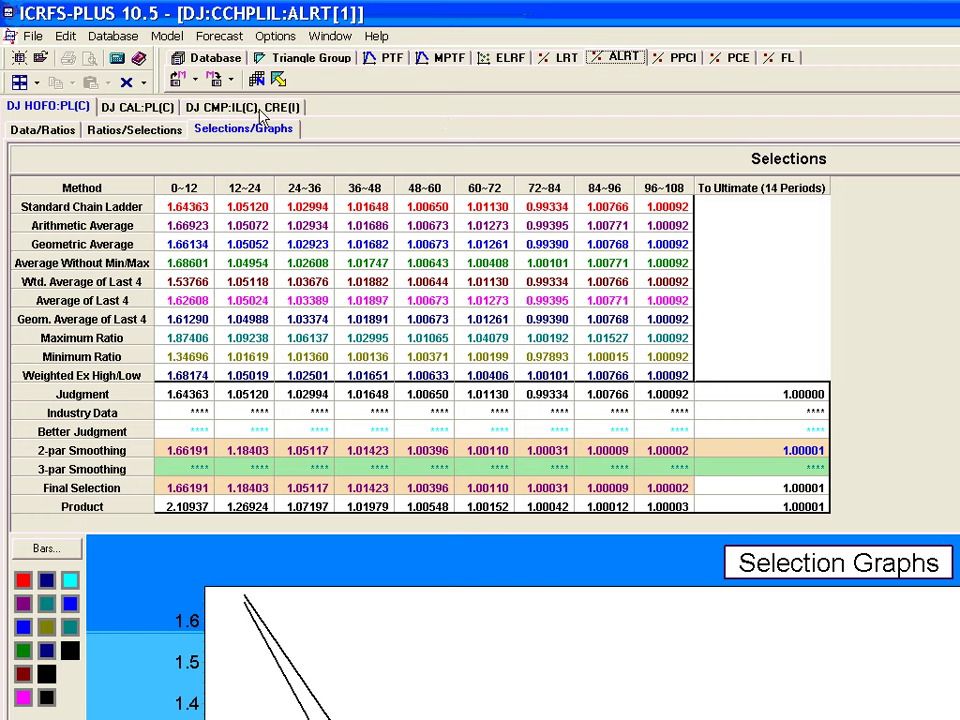
Apply 3 Param Smoothing to the DJ CMP Standard Chain Ladder ratios from 0~12 through 48~60.
left_click(255, 112)
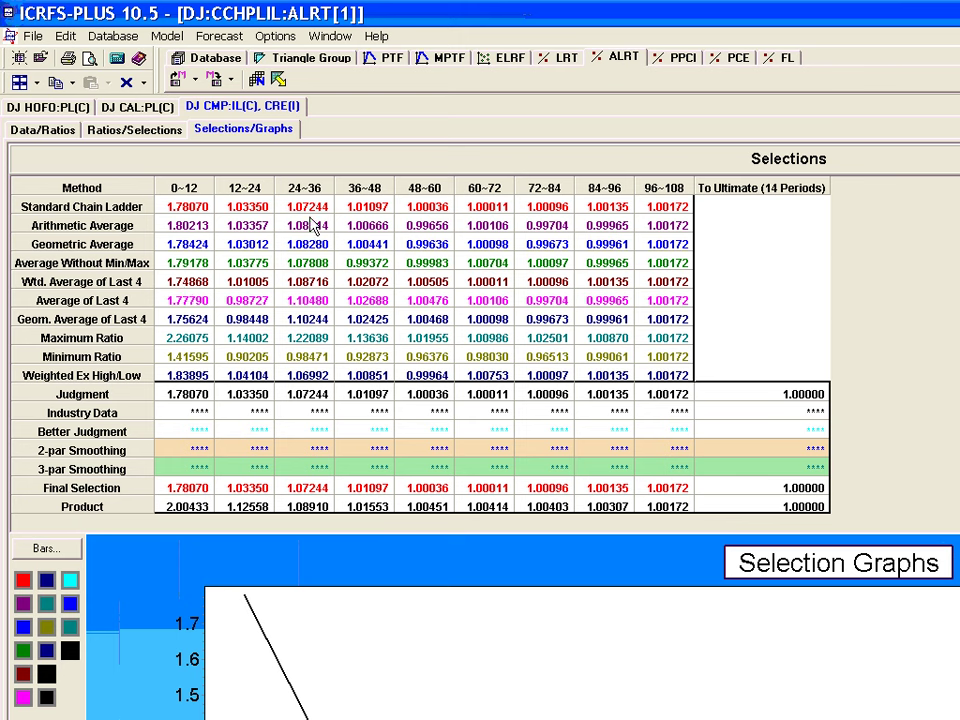
left_click(193, 208)
left_click_drag(193, 210, 413, 211)
right_click(413, 211)
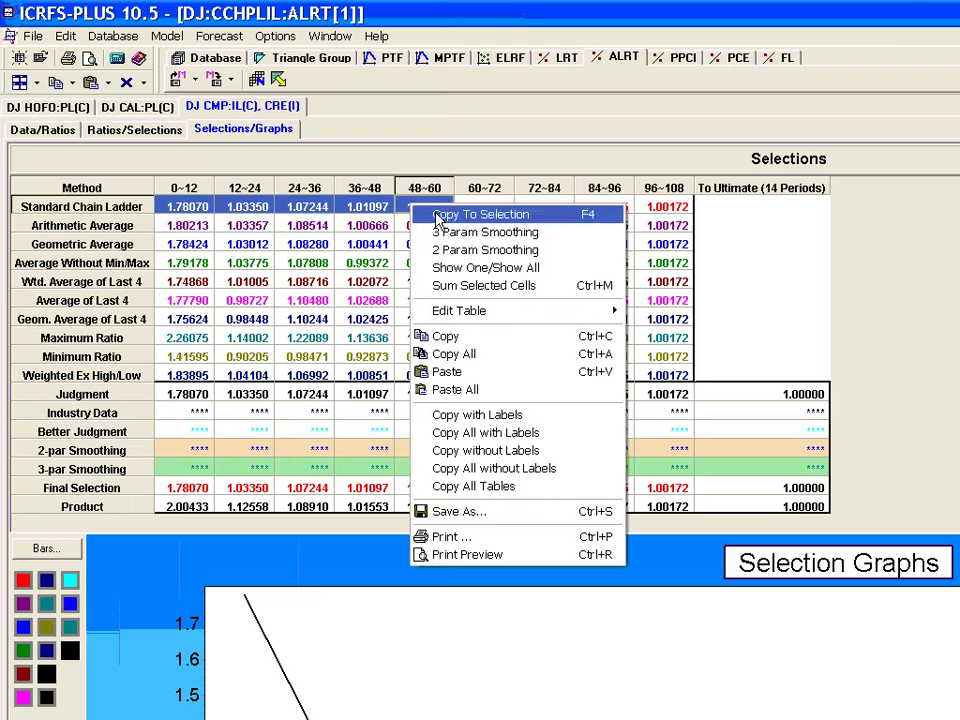
left_click(440, 232)
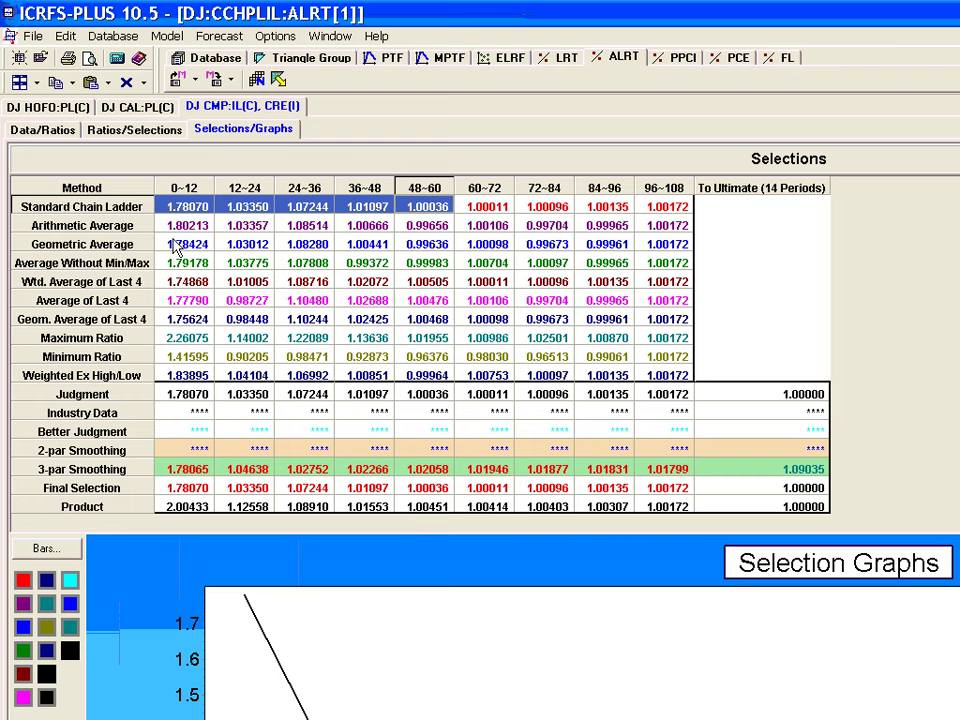
Apply 2 Param Smoothing to the DJ CMP Geometric Average ratios from 24~36 through 96~108.
left_click(296, 248)
left_click_drag(296, 248, 591, 255)
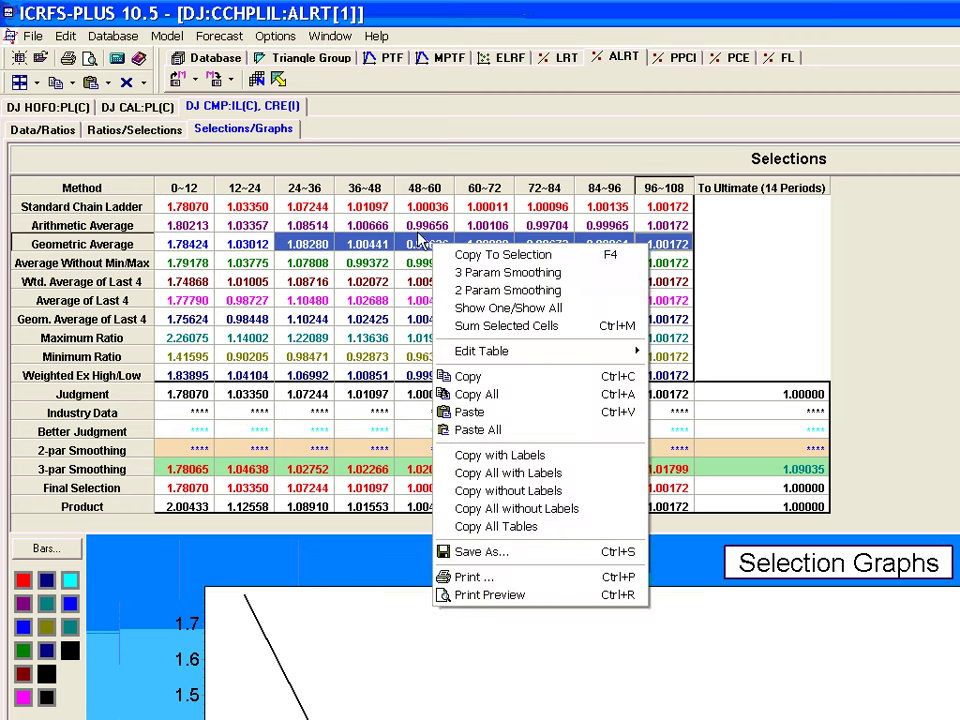
left_click(505, 290)
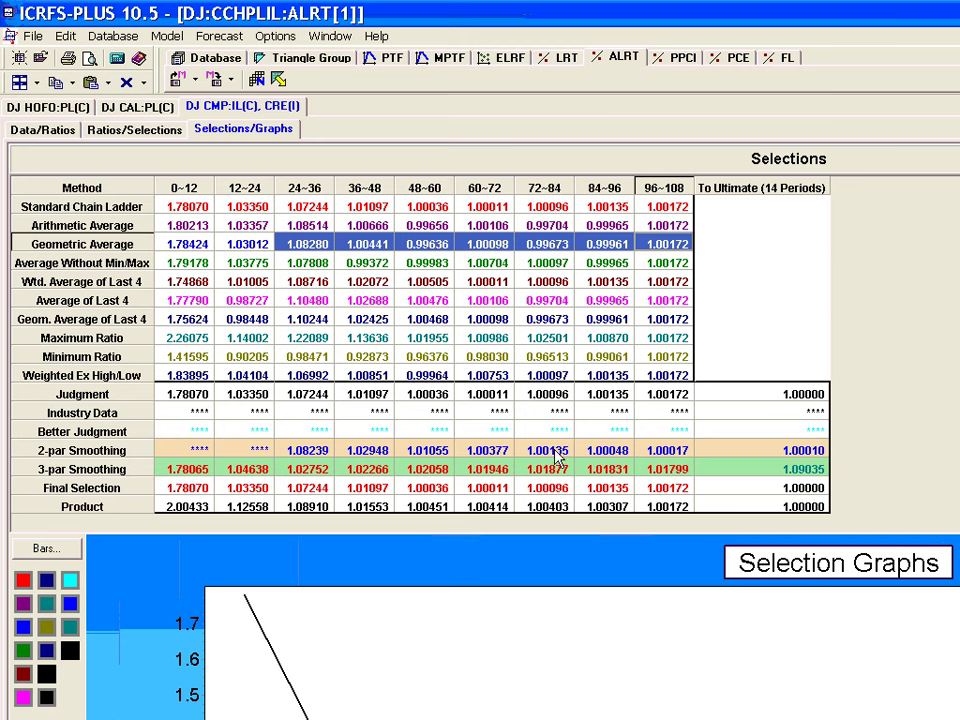
Use the 2-par smoothed ratios for 60~72 through 96~108 and the 3-par To Ultimate ratio in the DJ CMP final selection.
left_click(499, 453)
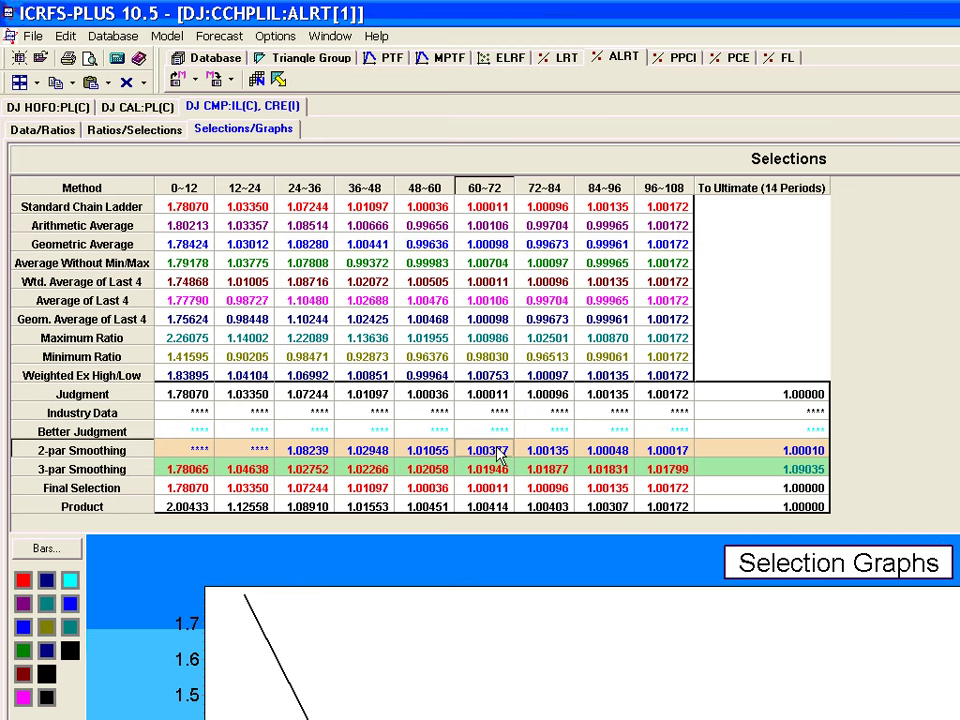
left_click(548, 453)
left_click(610, 453)
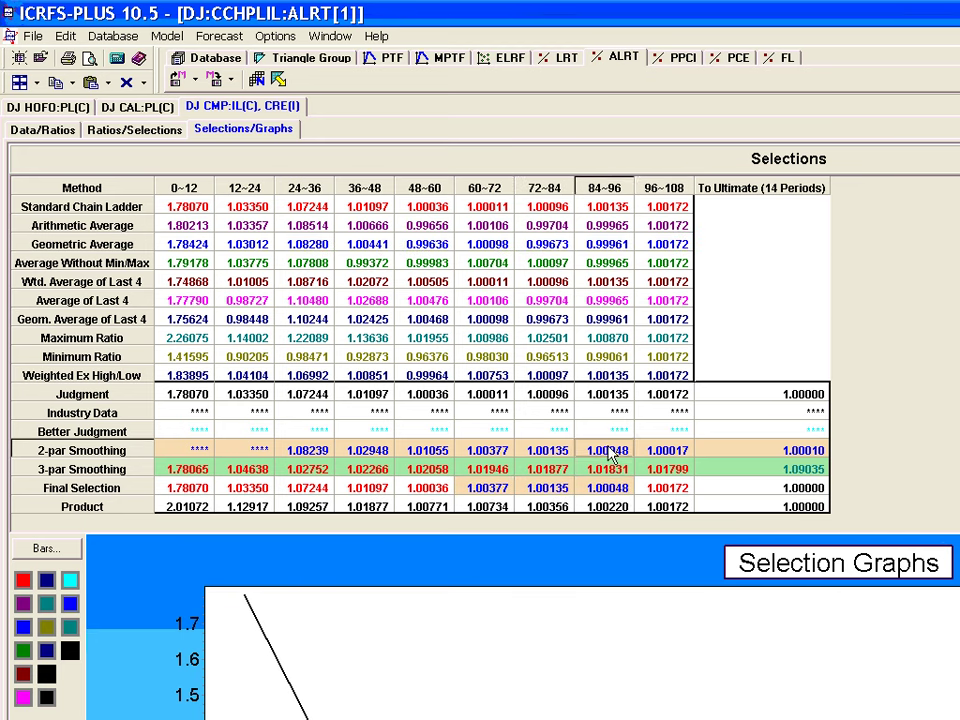
left_click(664, 451)
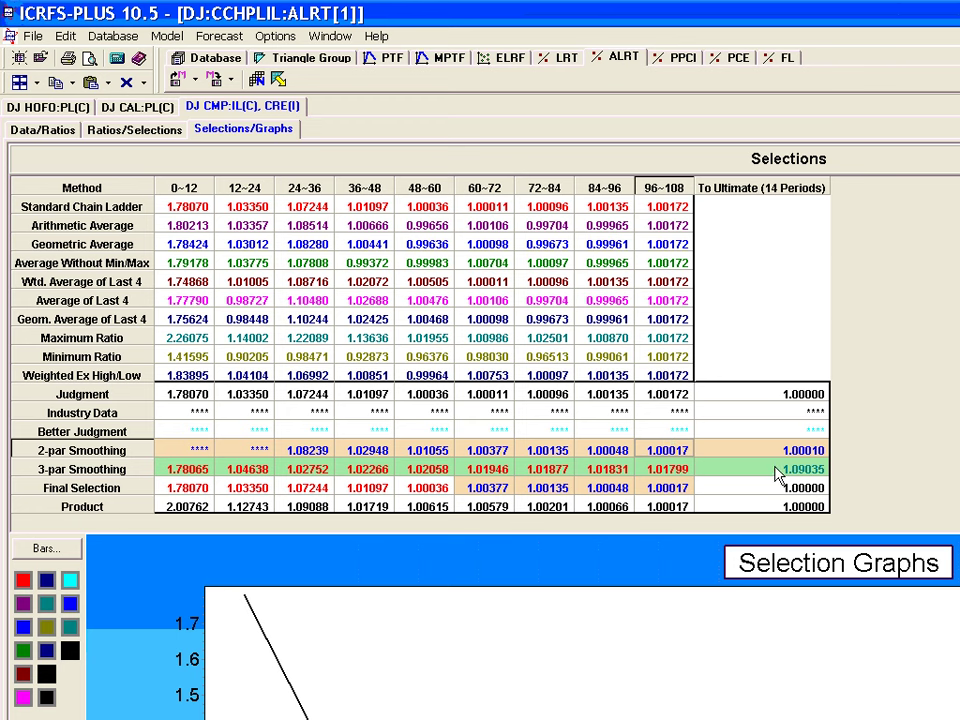
left_click(776, 474)
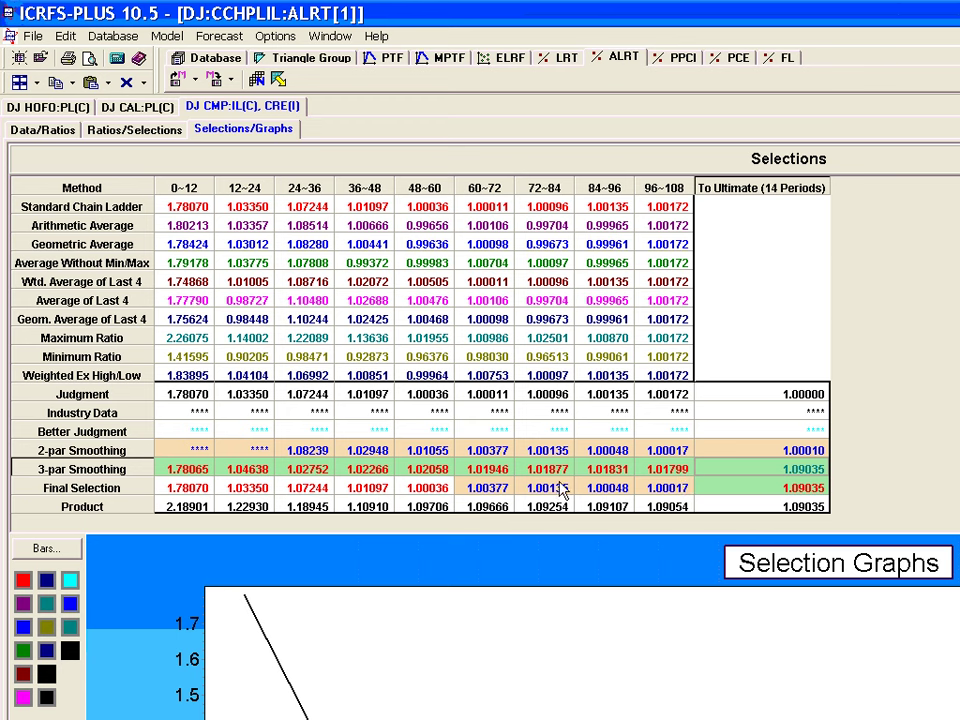
Use the 3-par smoothed ratios for 0~12 through 48~60 in the DJ CMP final selection.
left_click(196, 474)
left_click(240, 469)
left_click(318, 471)
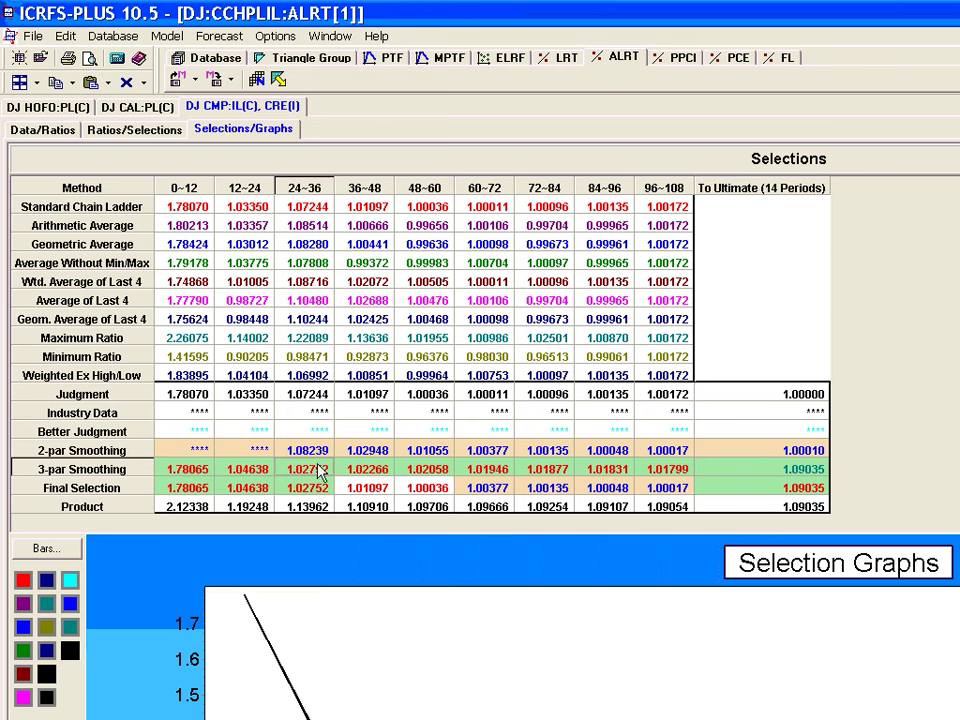
left_click(366, 471)
left_click(426, 470)
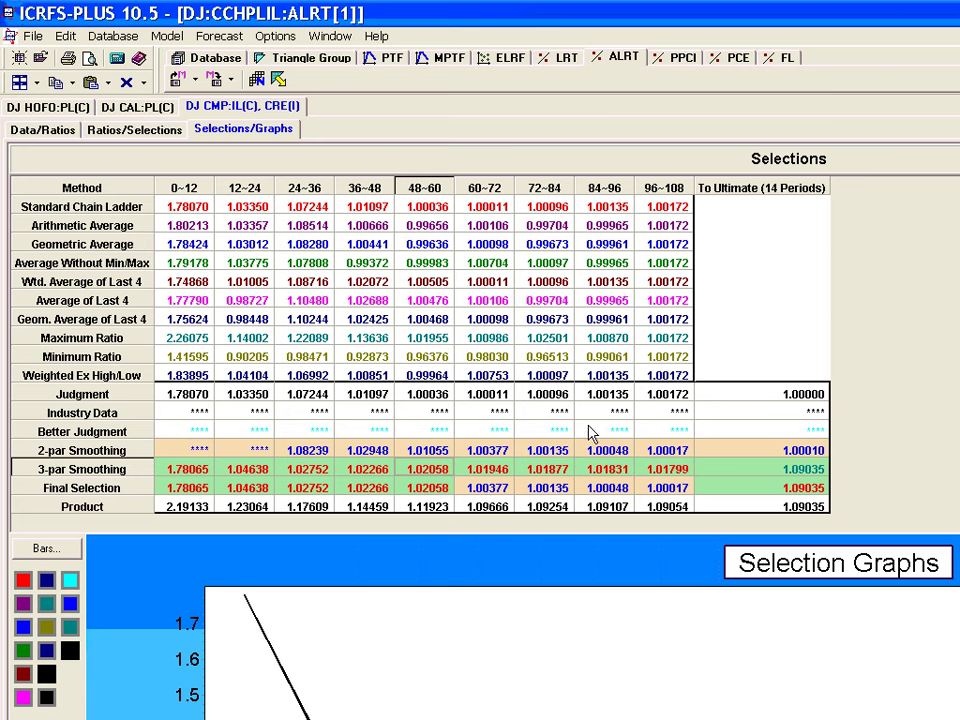
Save the ALRT selections as a related model named MixedSmoothing.
left_click(214, 81)
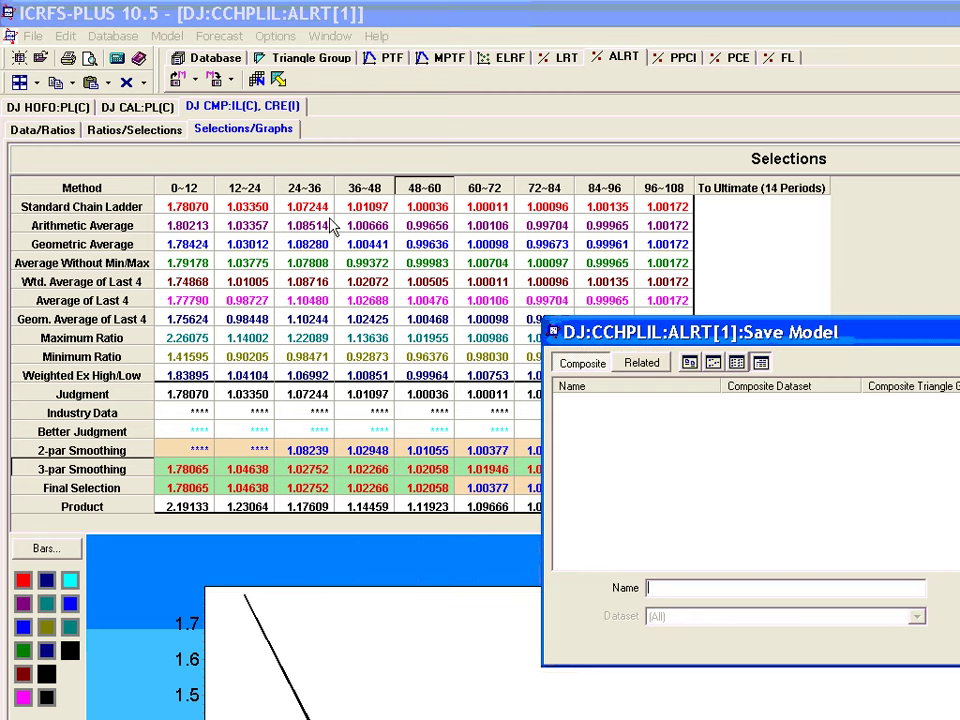
left_click(642, 363)
left_click(662, 589)
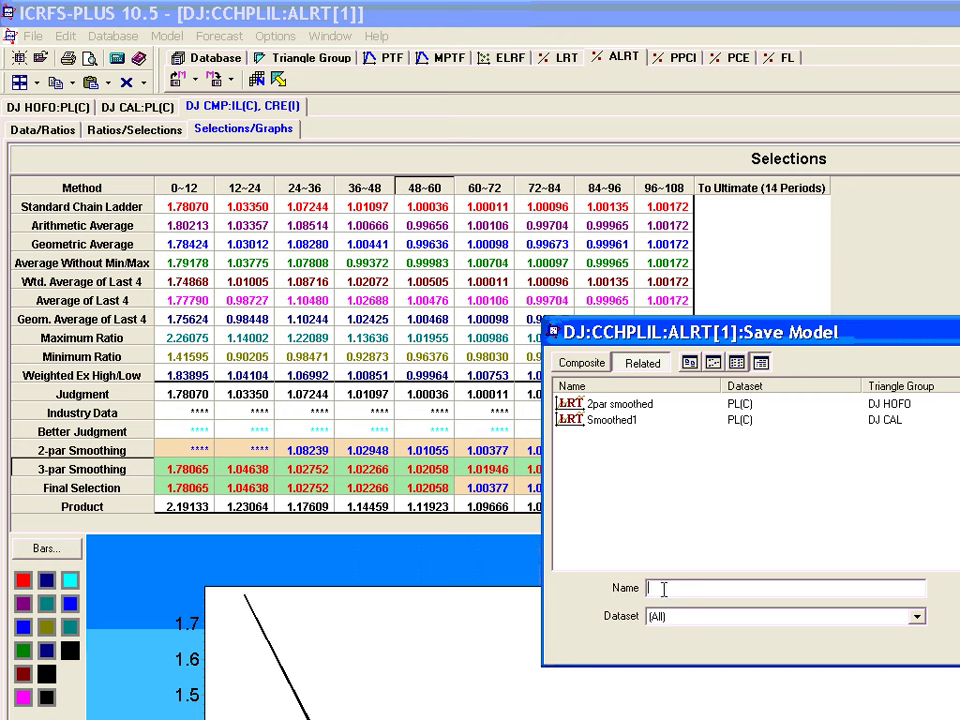
type("MixedSmoothing")
key("Return")
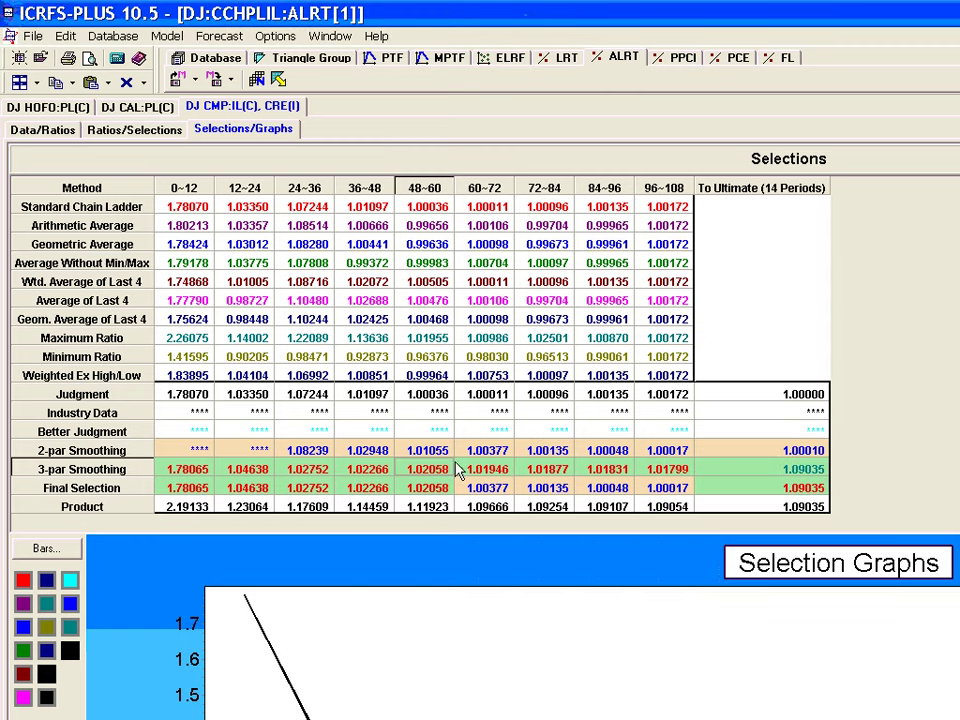
Run the ALRT forecast for CCHPLIL and show the aggregate forecast.
left_click(278, 79)
key("Escape")
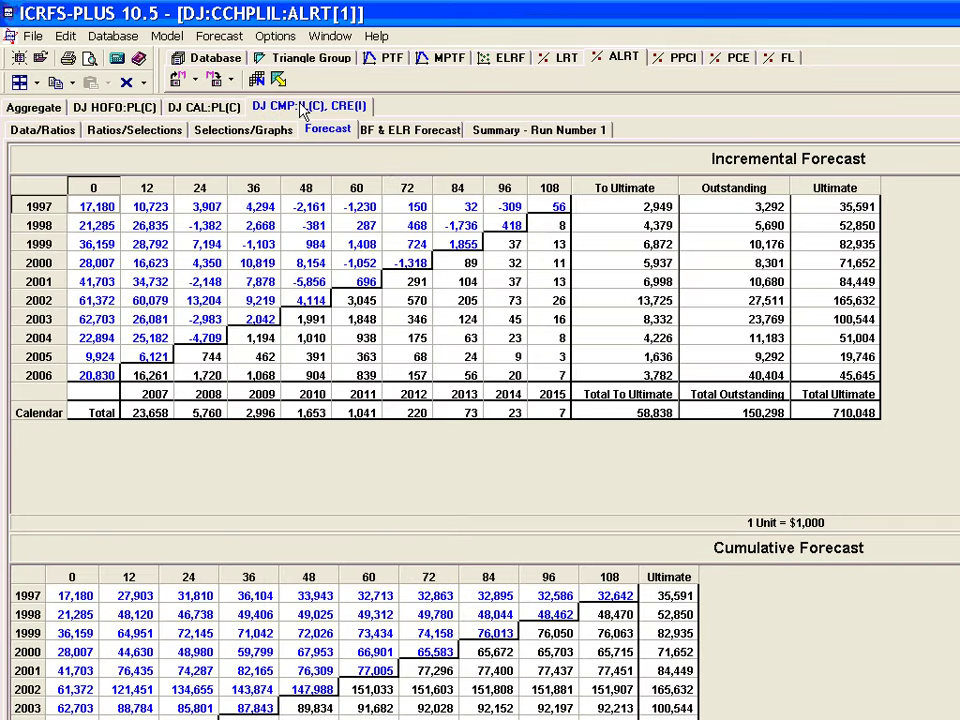
left_click(35, 106)
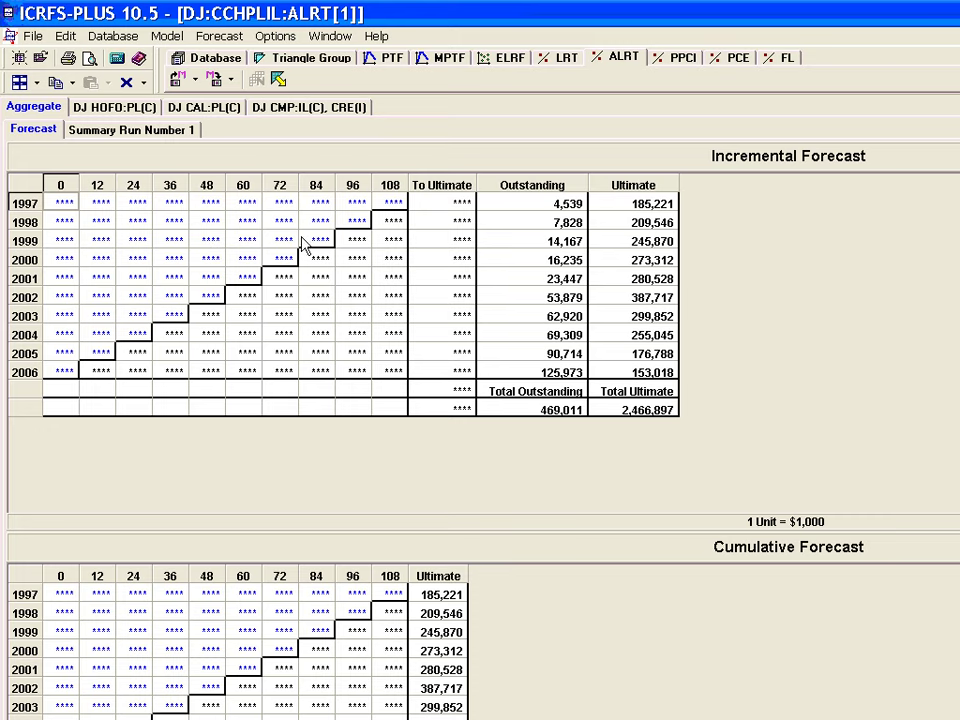
Examine the Outstanding figures by accident year in the DJ CMP incremental forecast.
left_click(289, 108)
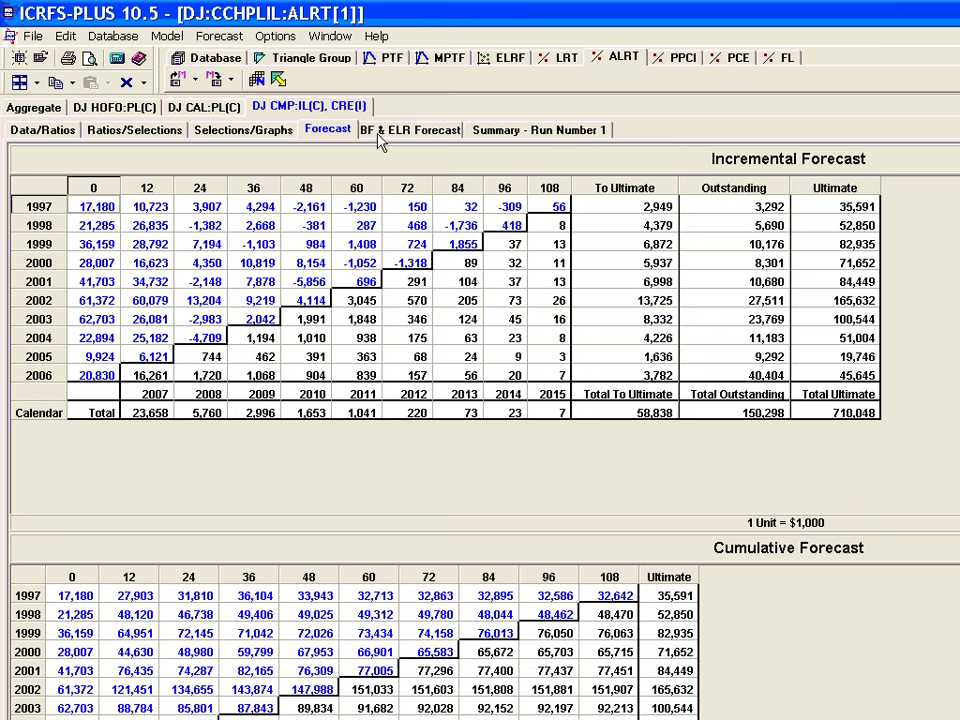
left_click_drag(745, 207, 760, 376)
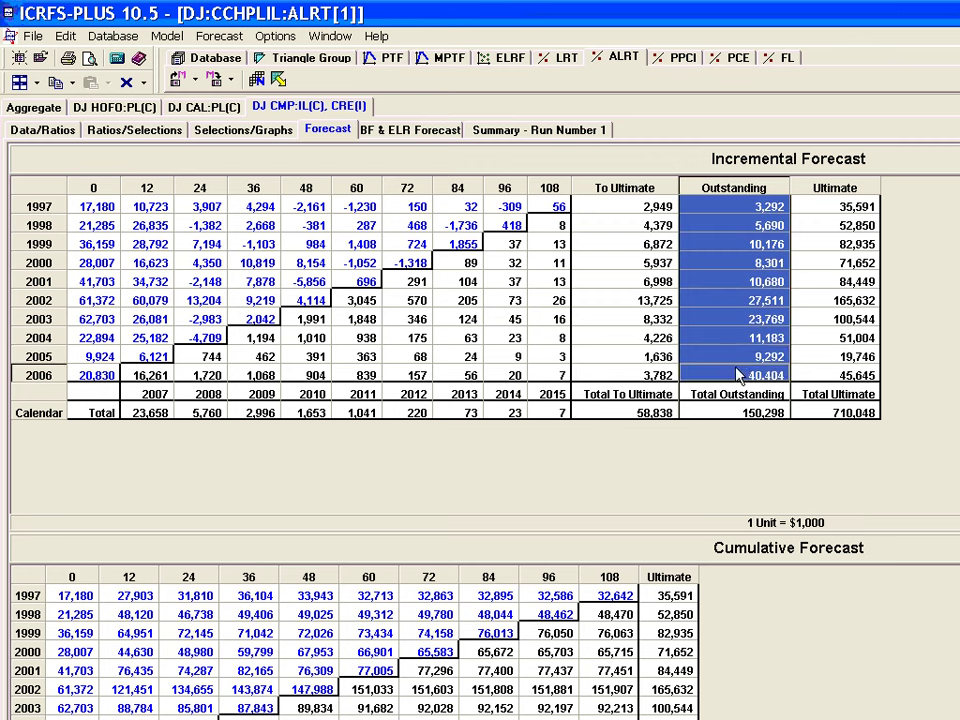
left_click(728, 190)
left_click(673, 206)
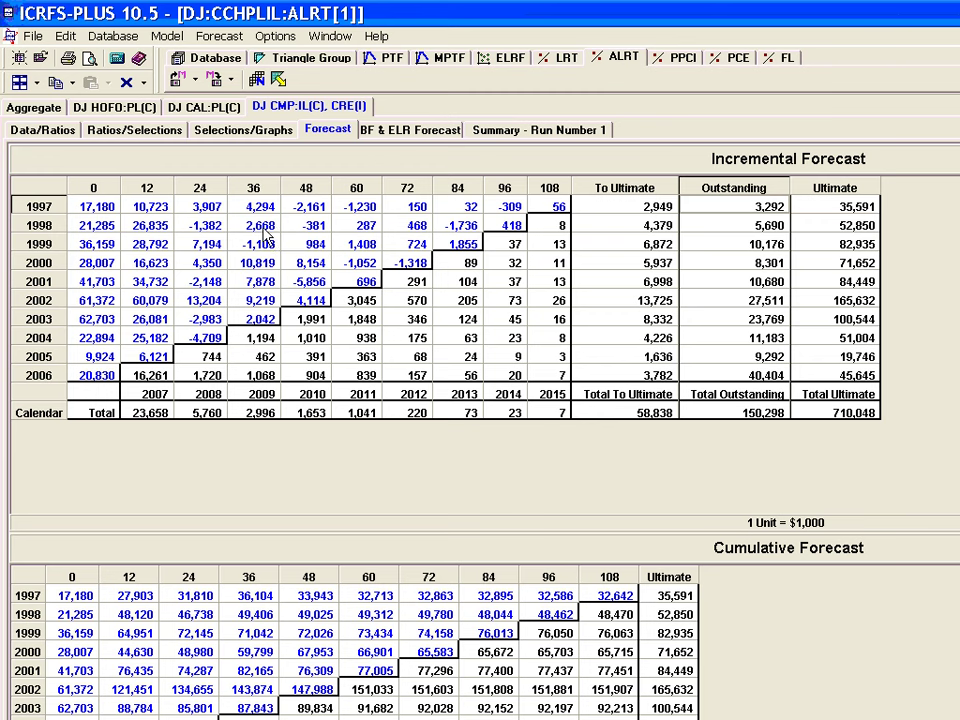
Examine the DJ CMP incremental and cumulative forecast values across accident years and development periods.
left_click(208, 230)
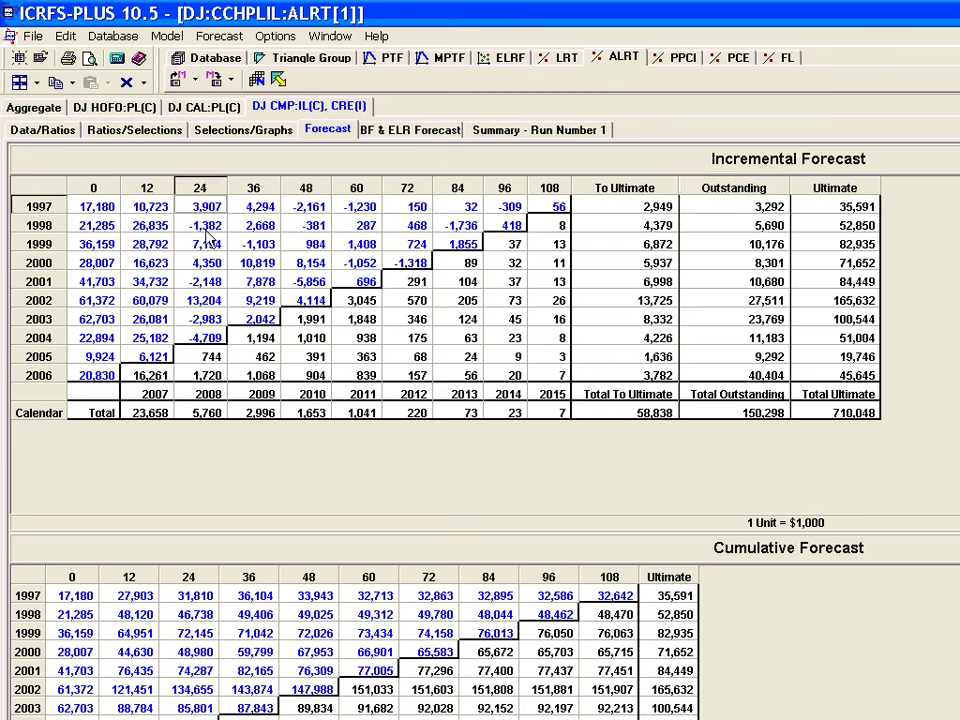
left_click(213, 270)
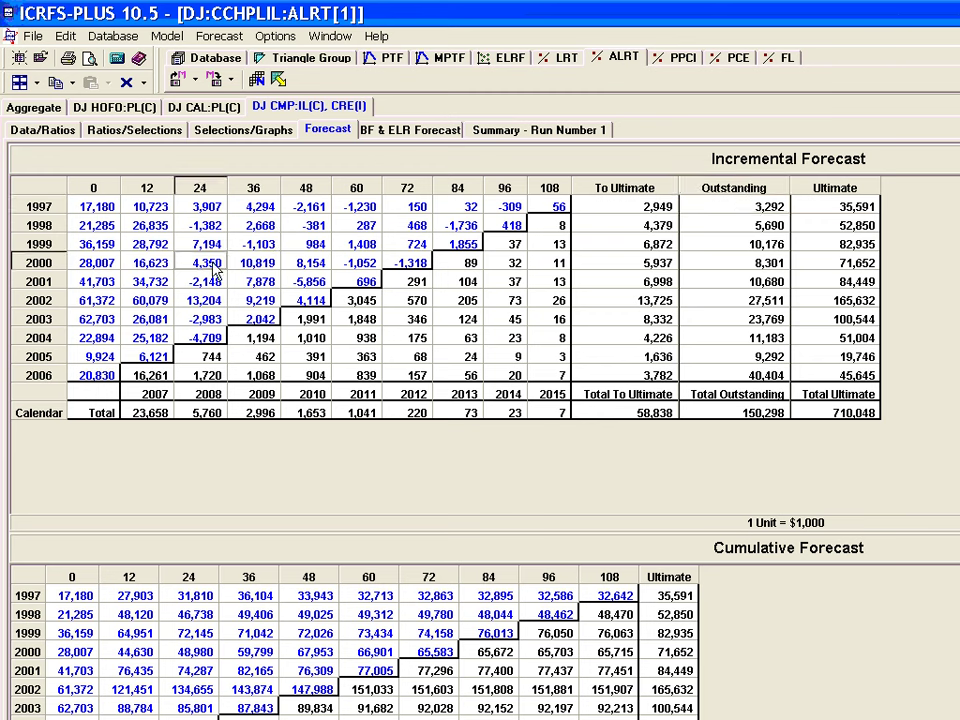
left_click(250, 195)
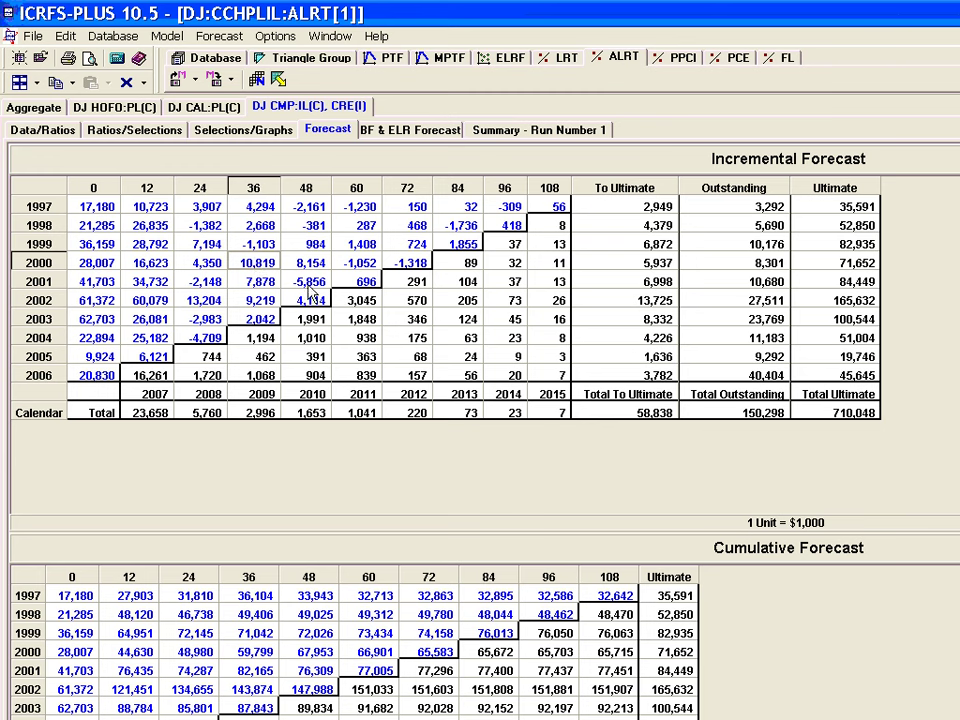
left_click(322, 612)
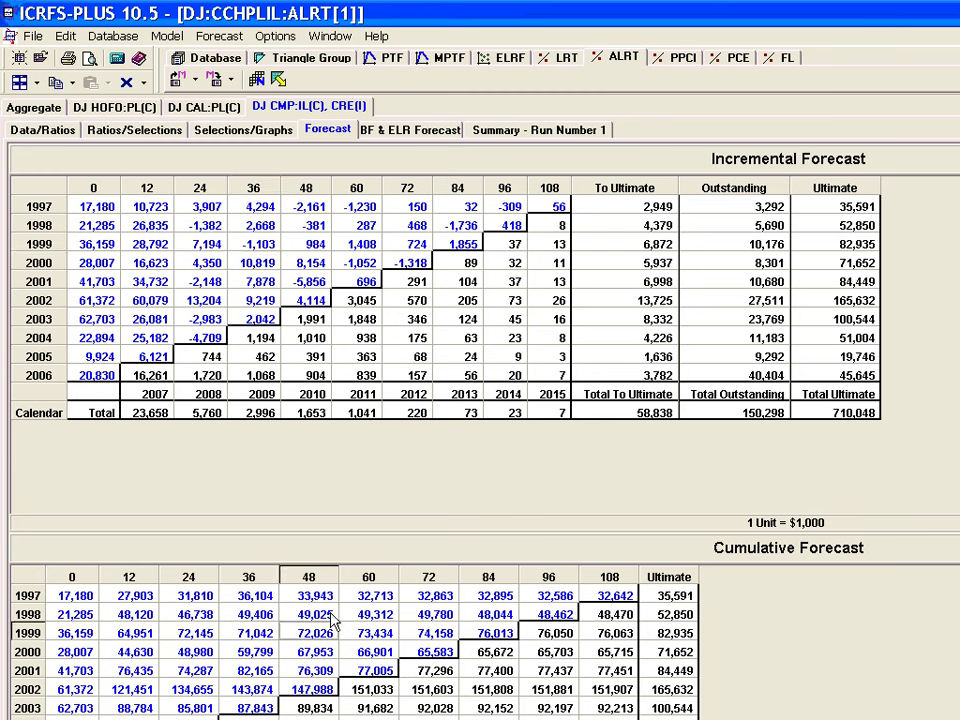
left_click(457, 304)
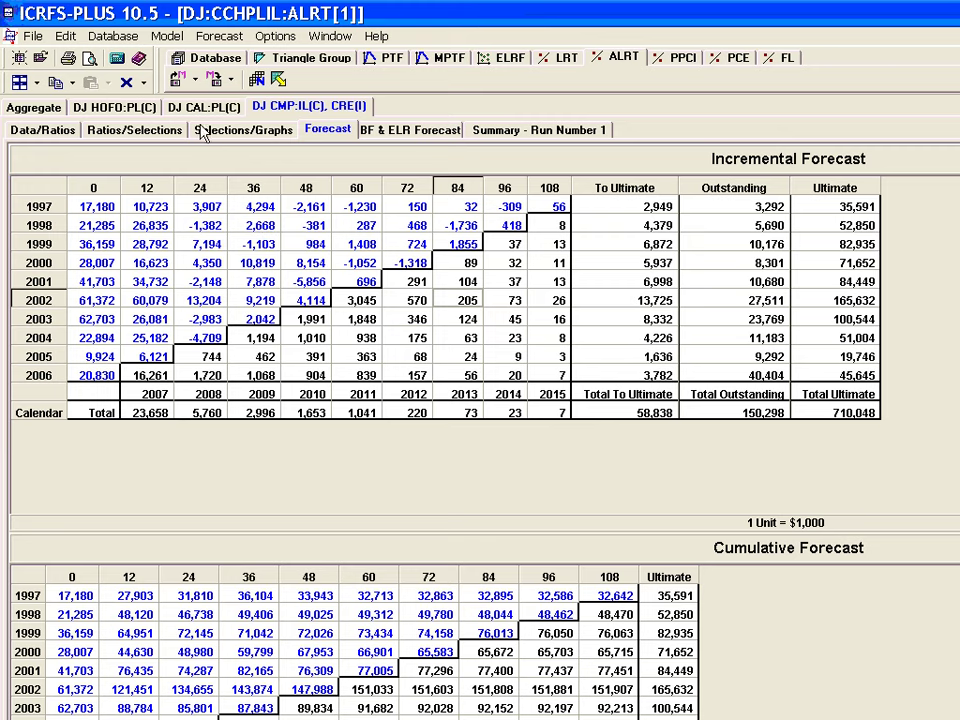
Review the aggregate Outstanding and Ultimate figures by accident year in the forecast and the reserve summary.
left_click(40, 110)
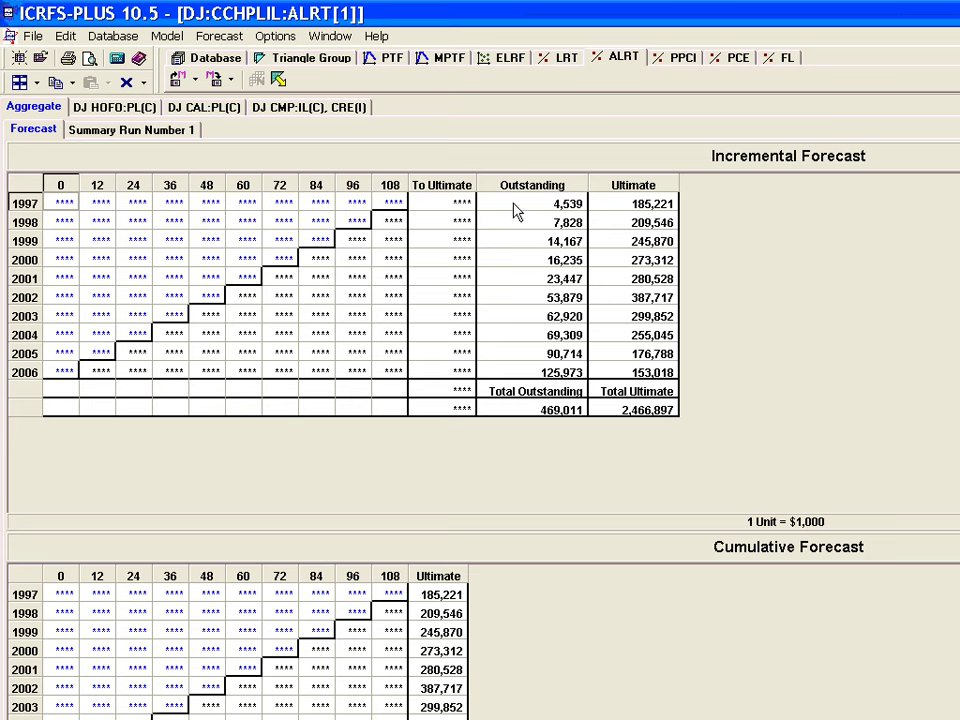
left_click_drag(522, 205, 524, 371)
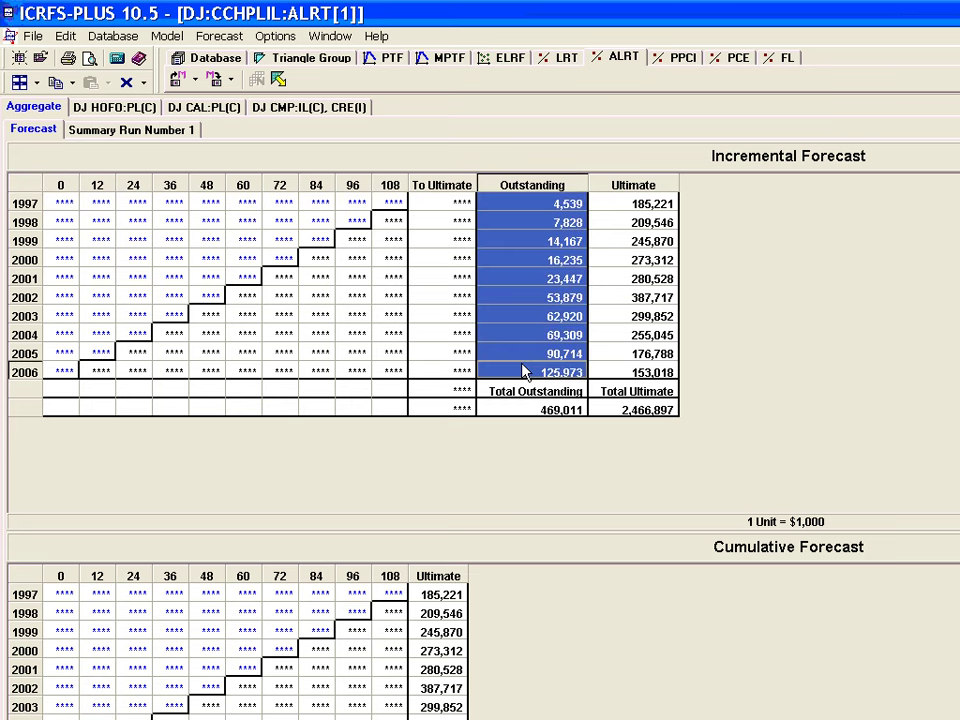
left_click(520, 221)
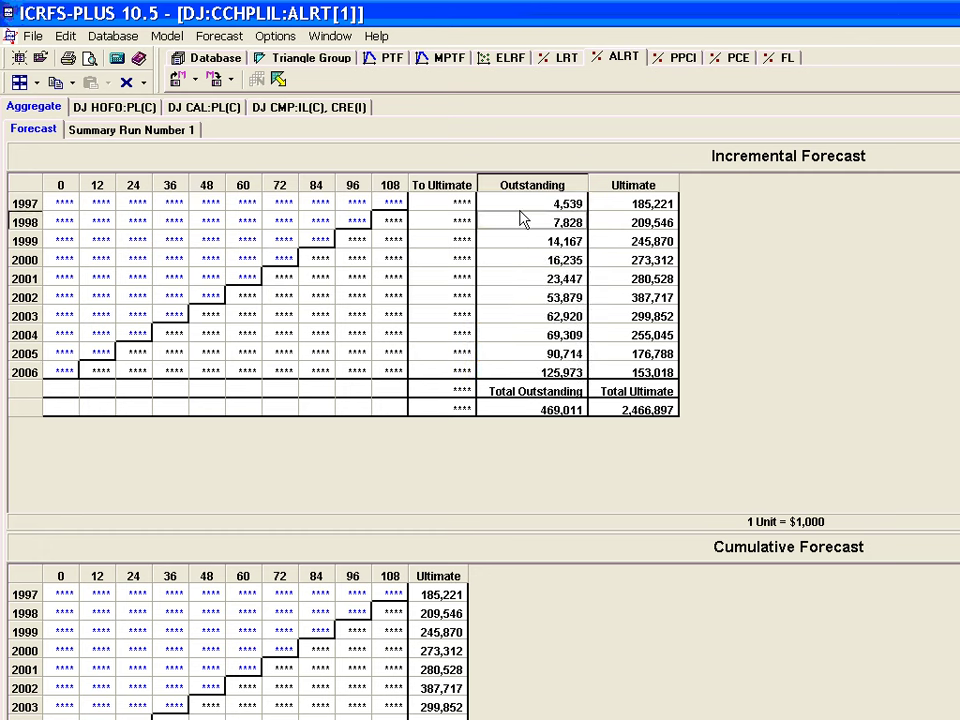
left_click(168, 131)
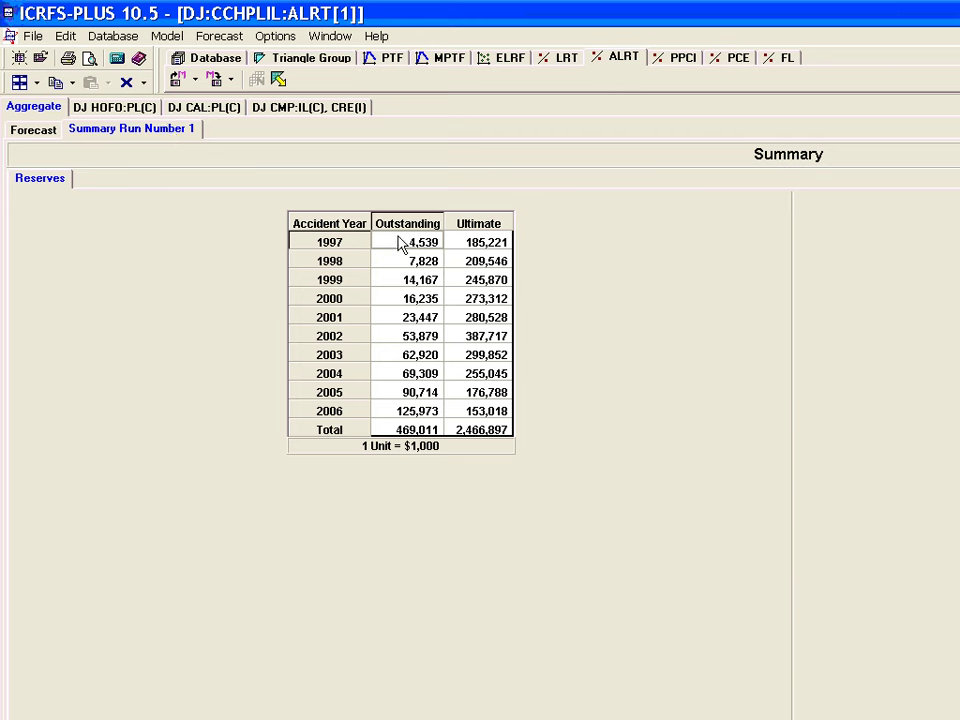
left_click_drag(399, 242, 405, 432)
left_click_drag(478, 242, 476, 431)
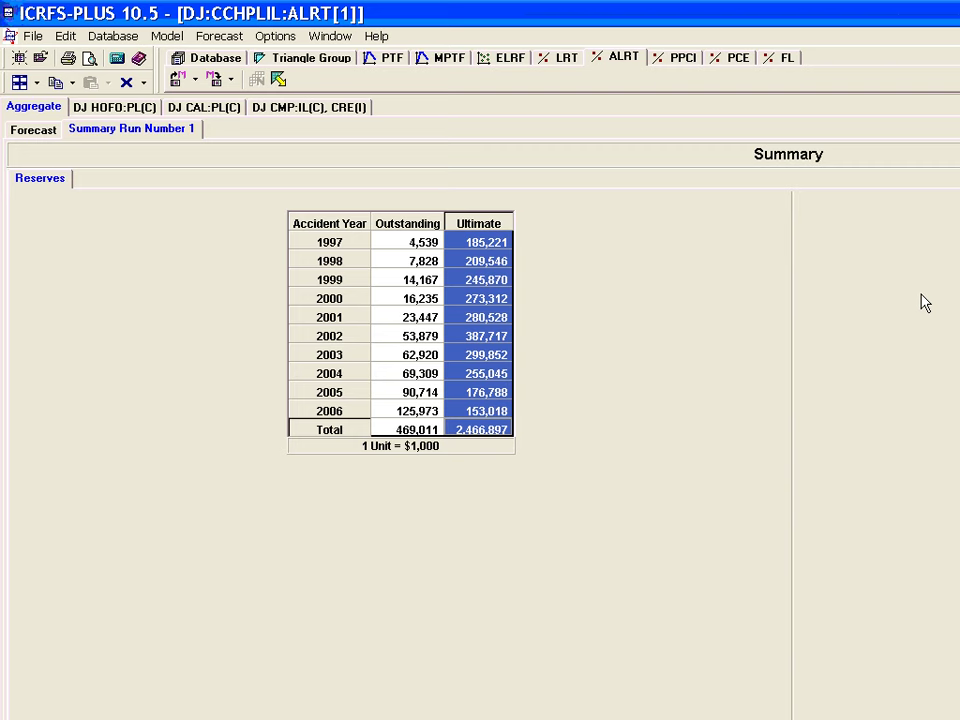
left_click(392, 300)
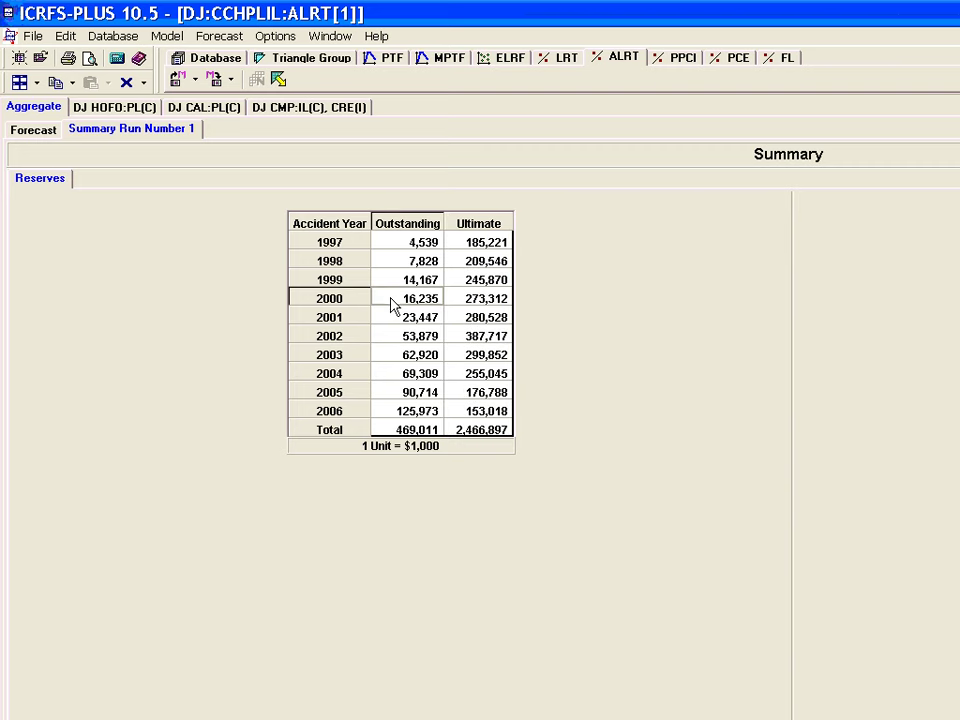
Check the DJ CMP forecast and its reserve summary, and return to the aggregate reserve summary.
left_click(316, 108)
left_click(318, 134)
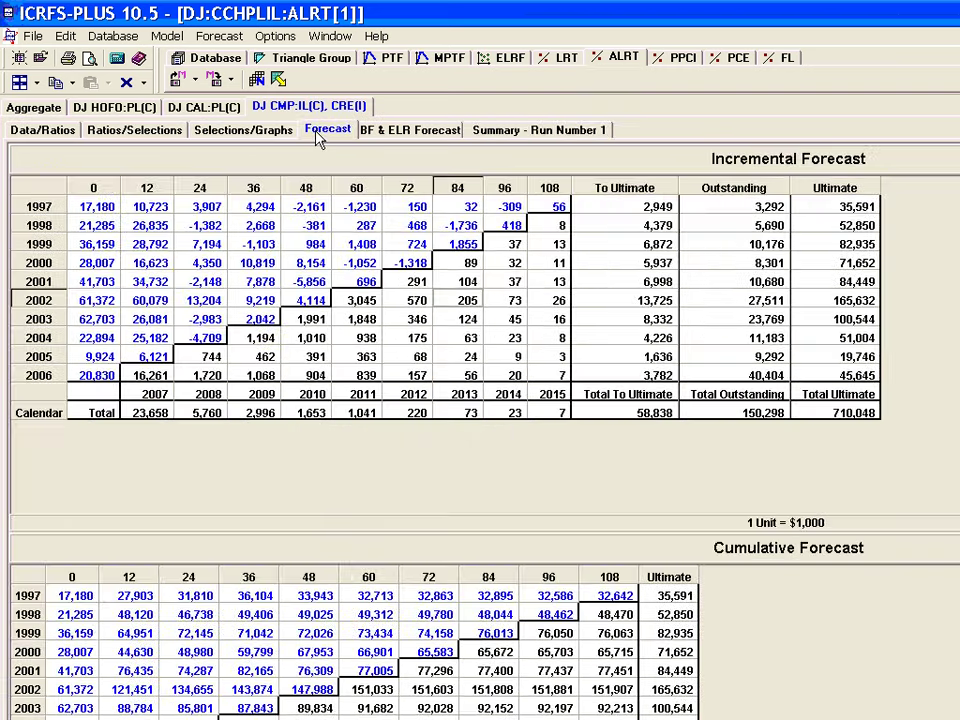
left_click(516, 131)
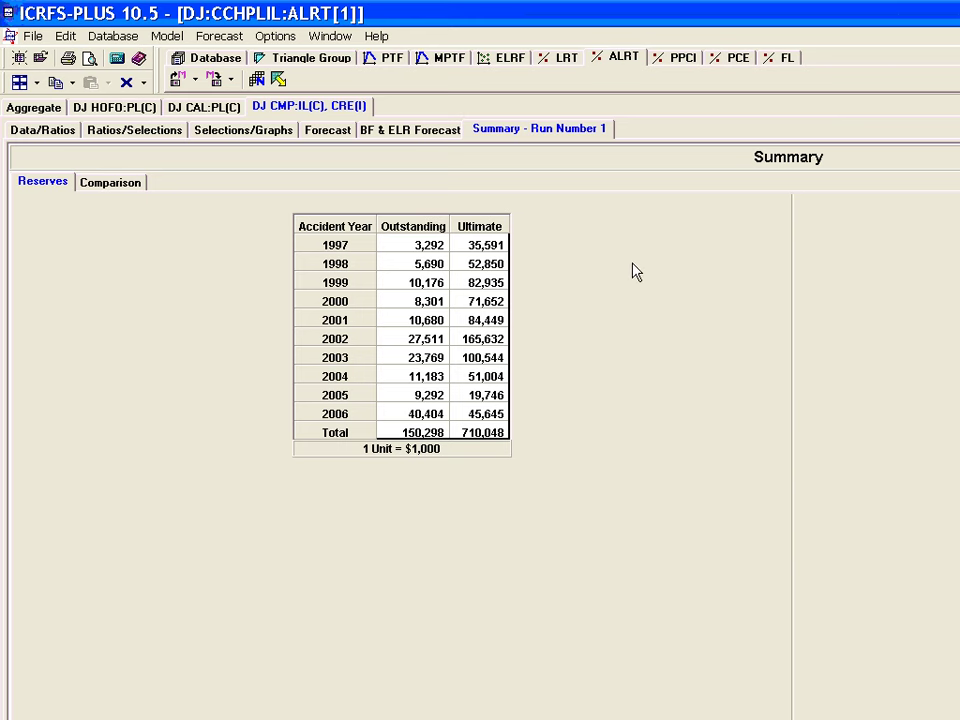
left_click(33, 108)
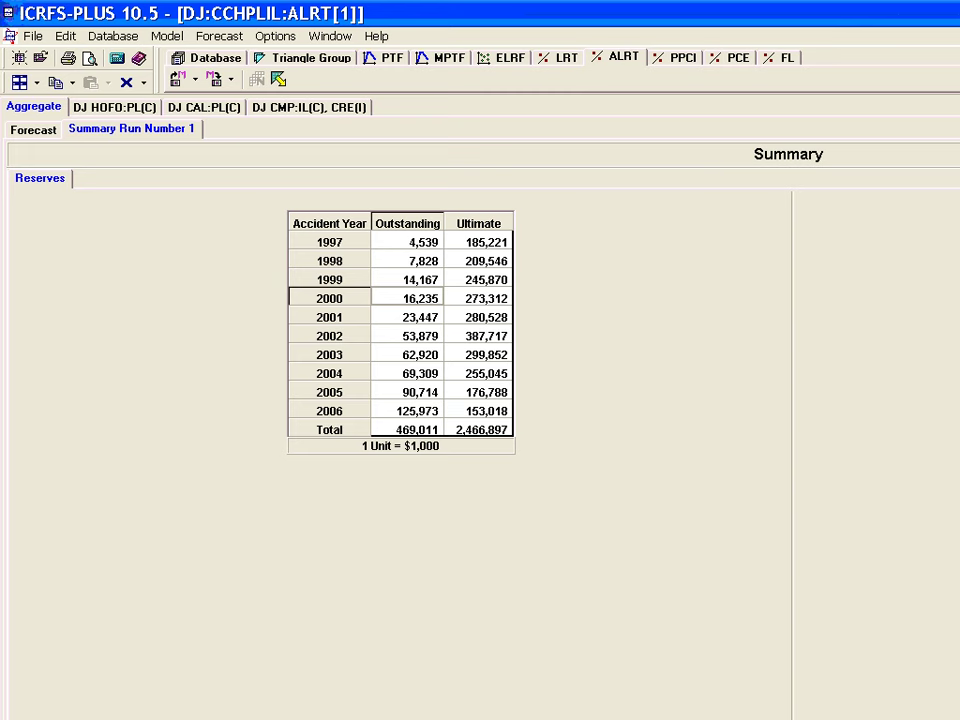
Close the CCHPLIL ALRT model without saving the changes, and close the DJ triangle group.
key("ctrl+F4")
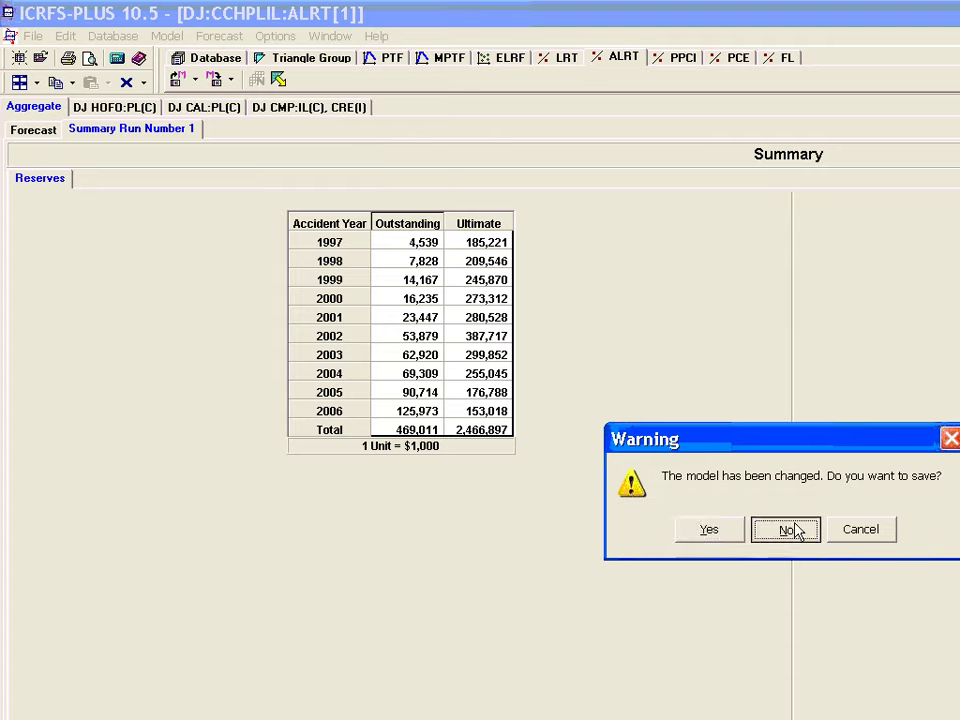
left_click(787, 529)
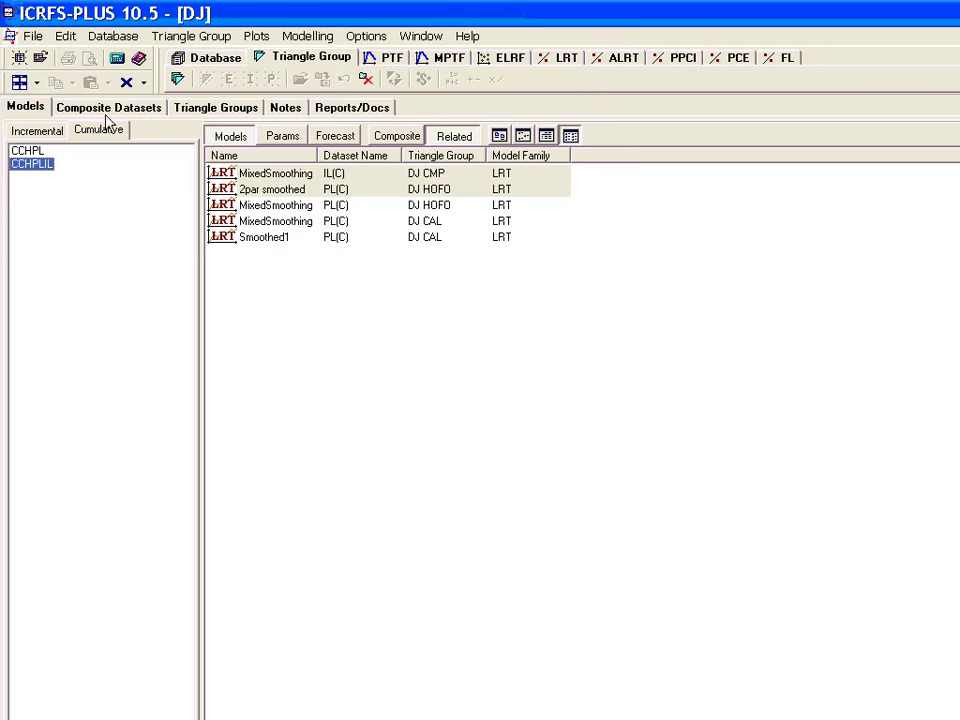
key("ctrl+F4")
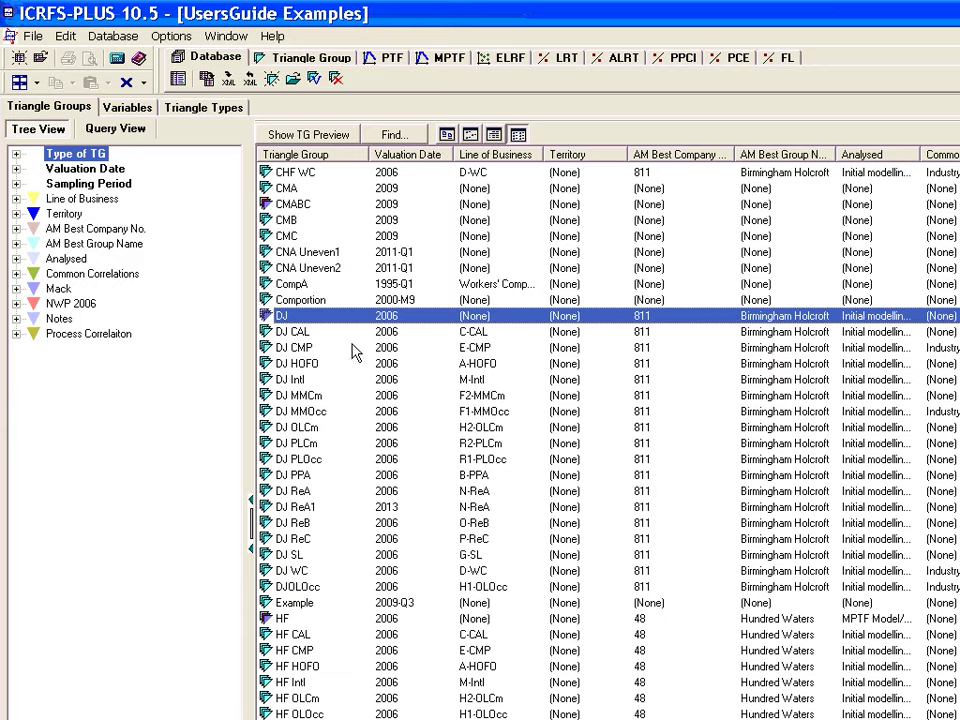
In the DJ CMP triangle group, create dataset IL(C)1 from the IL(C) triangle with its associated triangle set to (None).
double_click(300, 347)
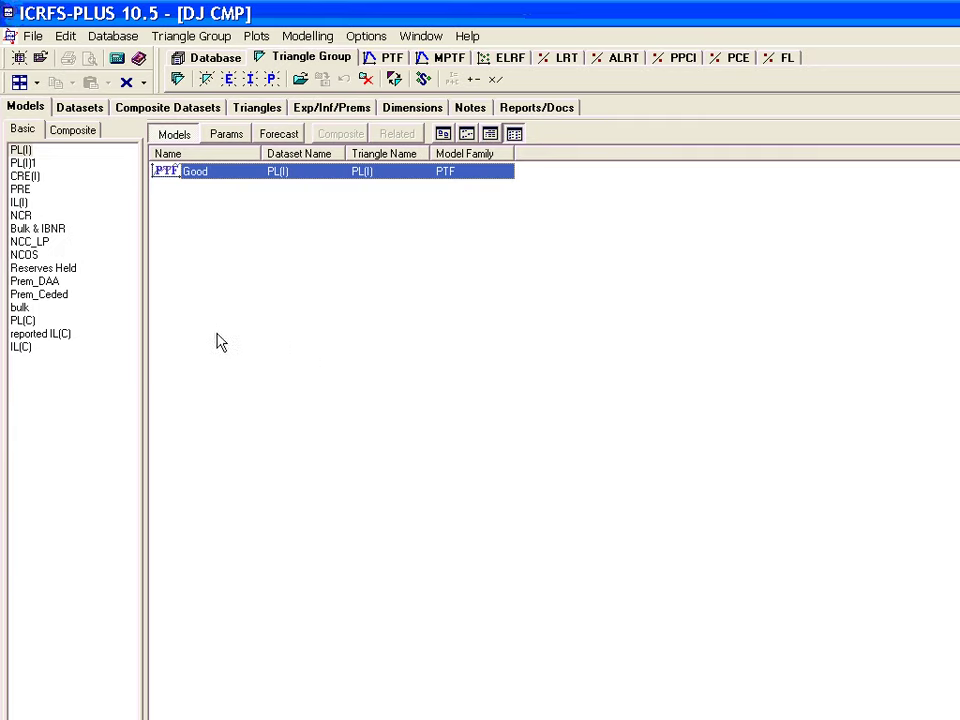
left_click(20, 348)
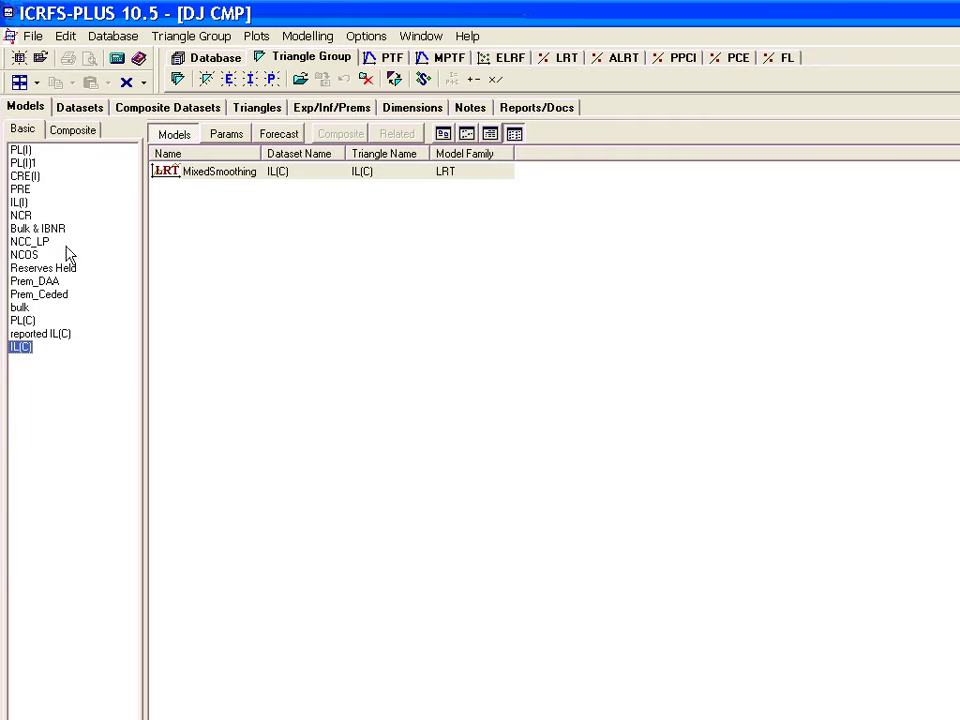
left_click(75, 107)
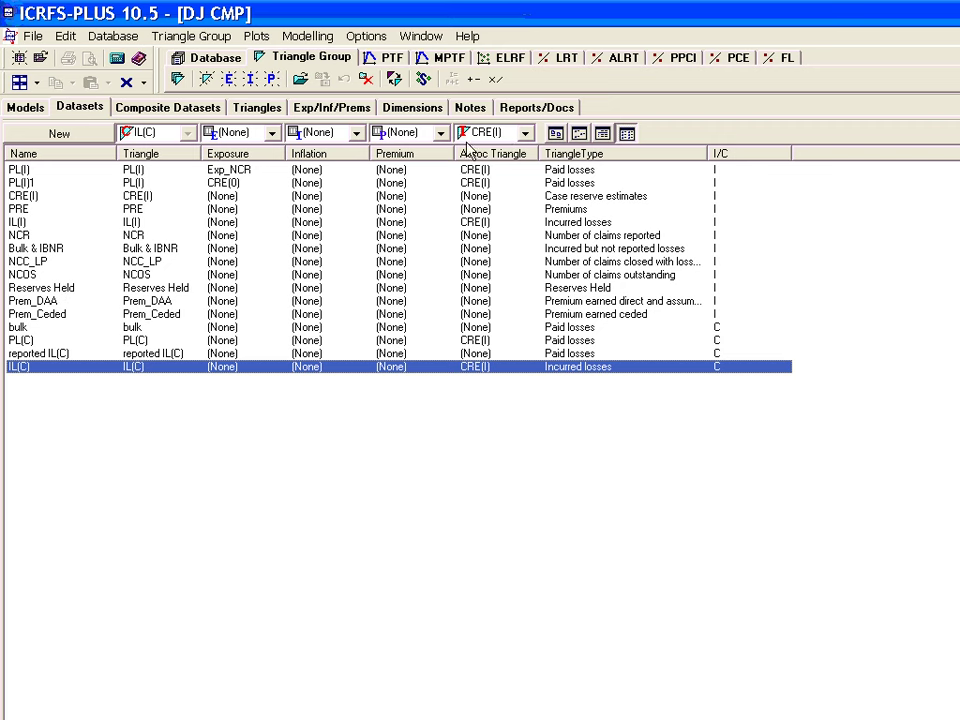
key("alt+Down")
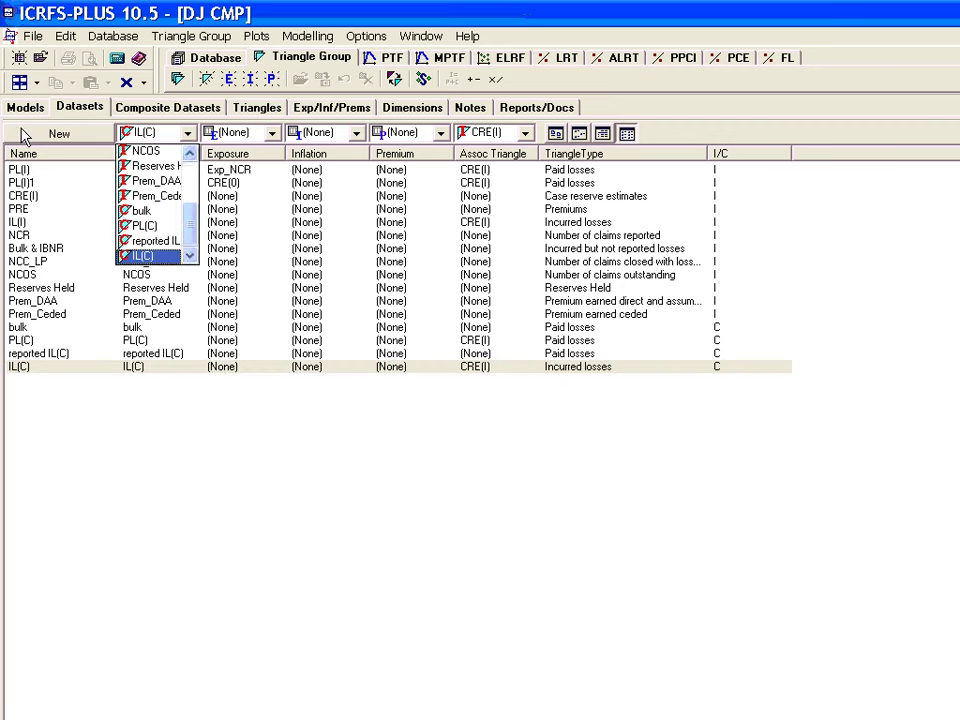
left_click(150, 256)
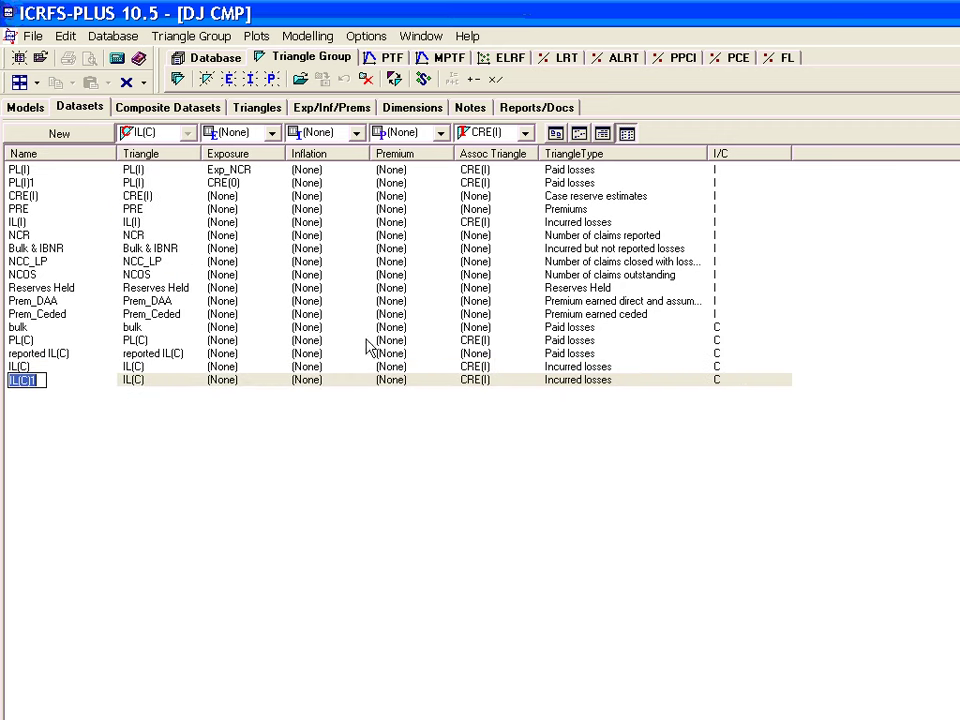
key("Return")
left_click(240, 381)
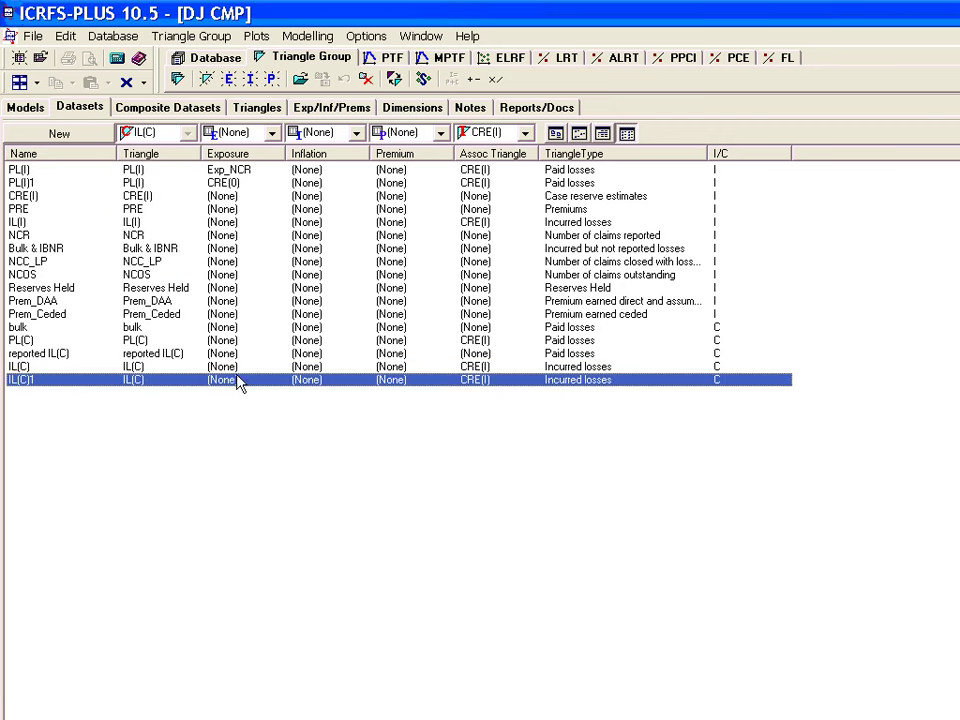
left_click(522, 133)
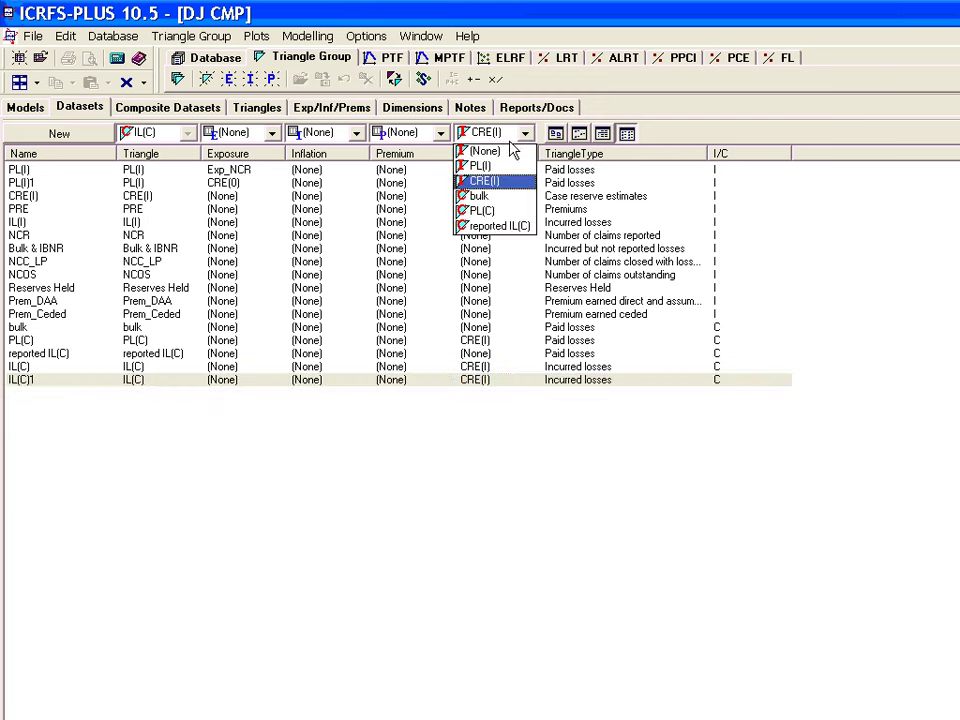
left_click(508, 152)
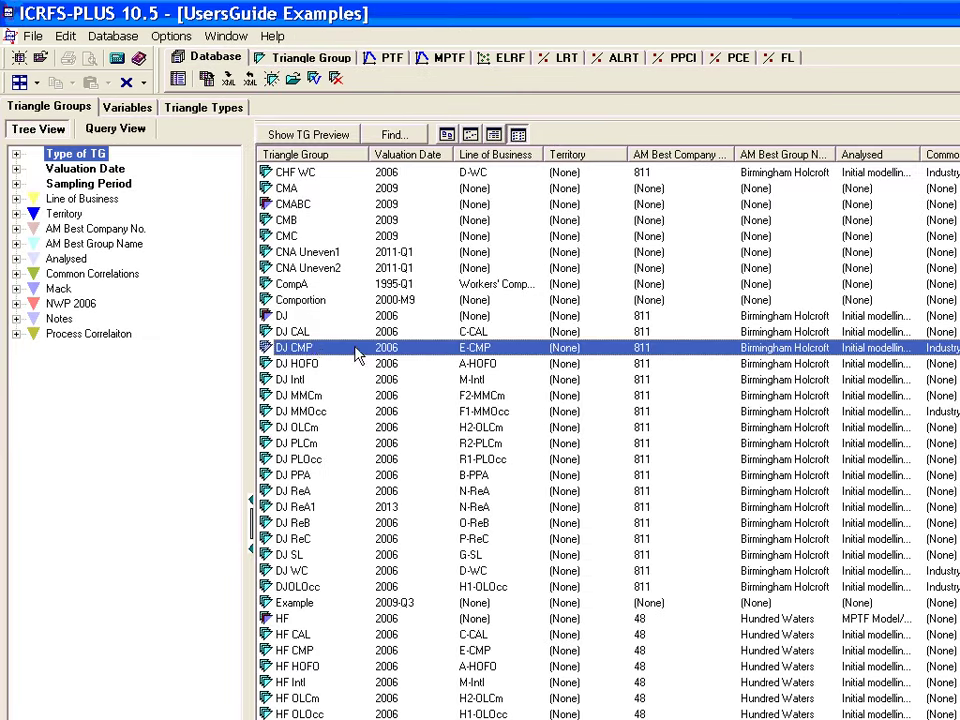
In the DJ triangle group, create a new cumulative composite dataset named CCHPLIL1.
double_click(270, 317)
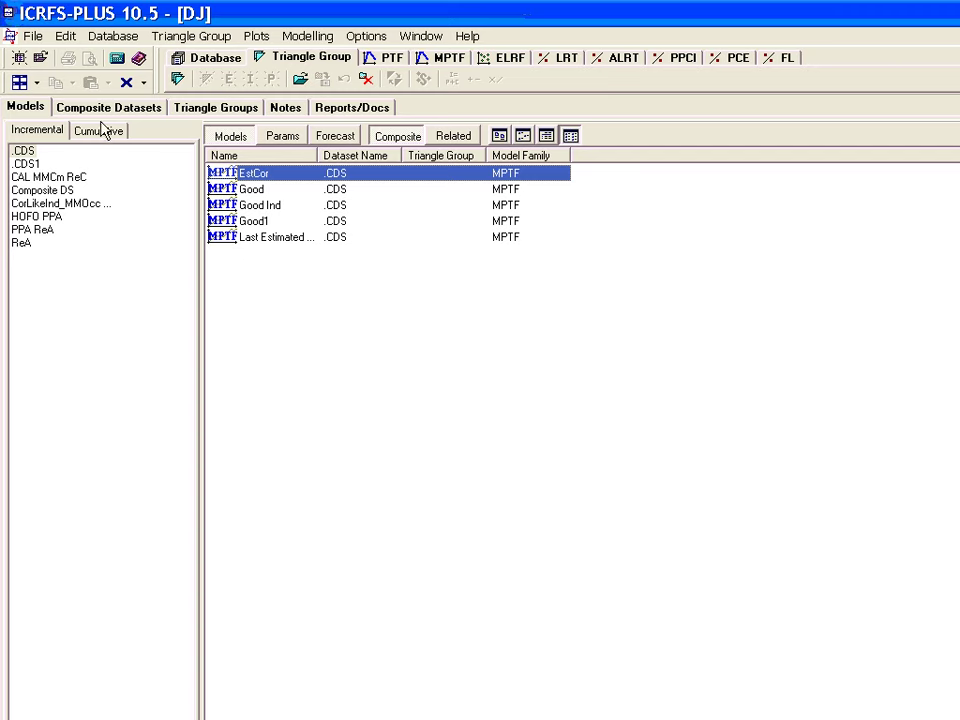
left_click(103, 110)
left_click(98, 131)
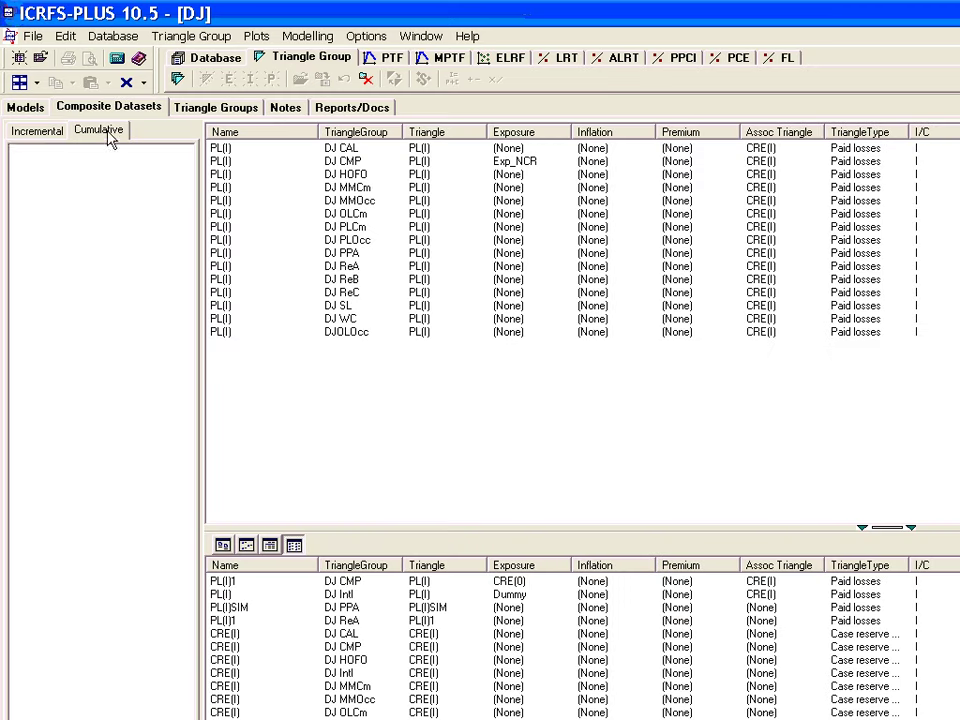
left_click(40, 165)
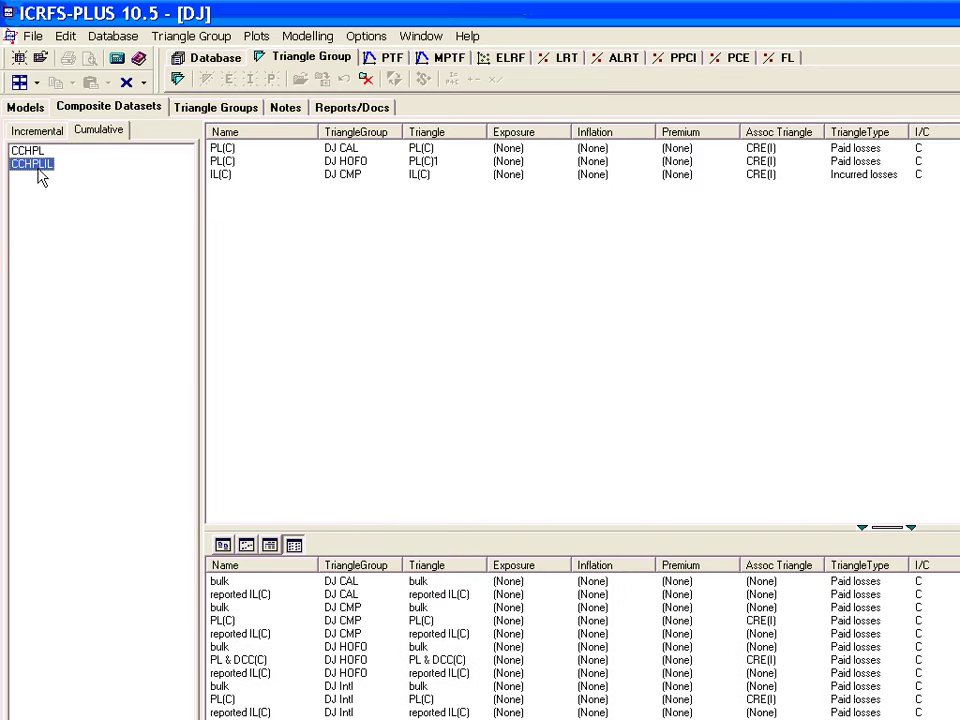
right_click(40, 193)
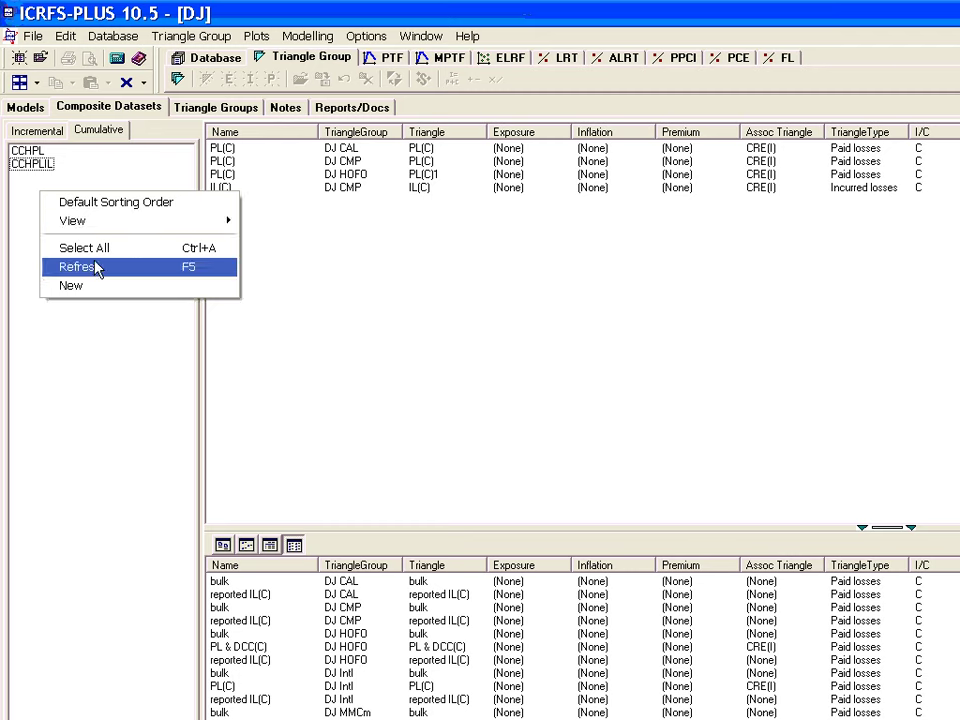
left_click(97, 287)
type("CC")
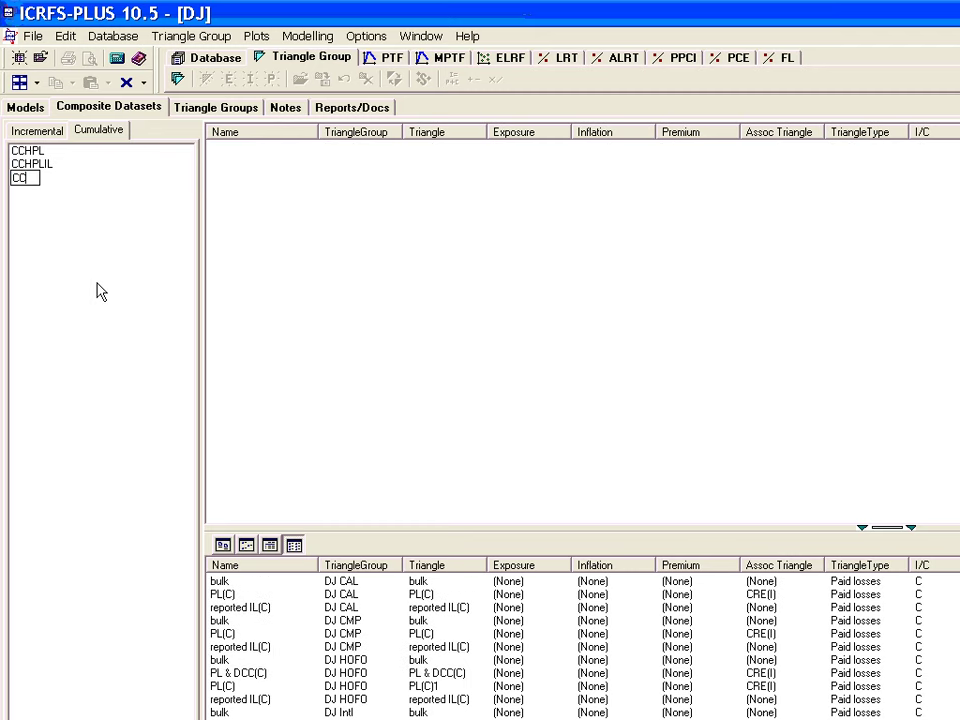
type("HPLIL1")
key("Return")
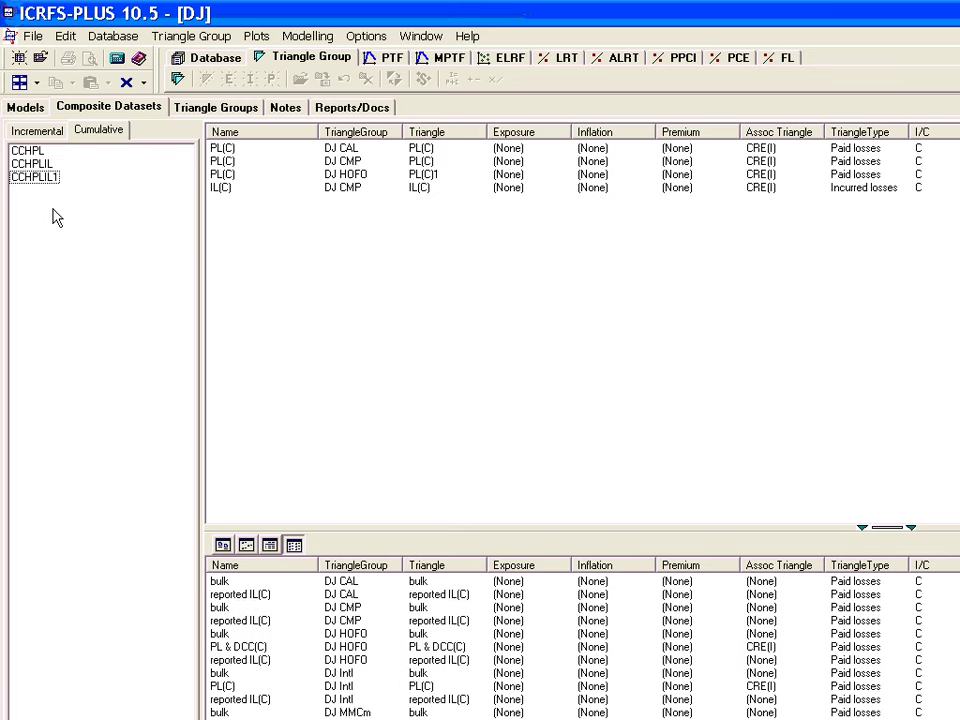
Add the PL(C) datasets of DJ HOFO and DJ CMP and the IL(C)1 dataset of DJ CAL to composite dataset CCHPLIL1.
left_click(40, 178)
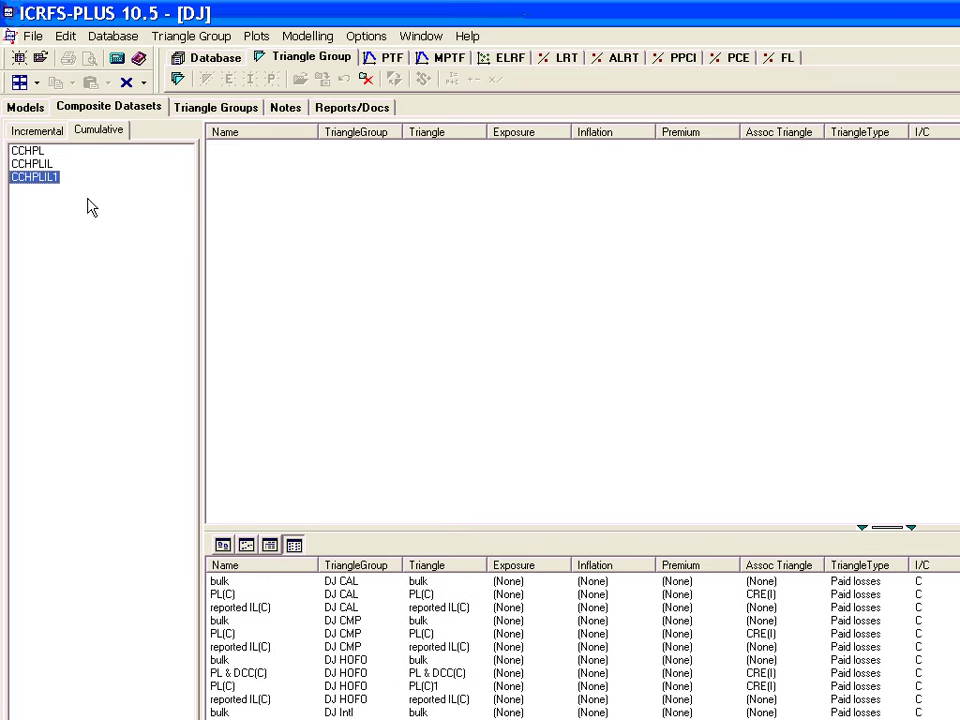
left_click(290, 567)
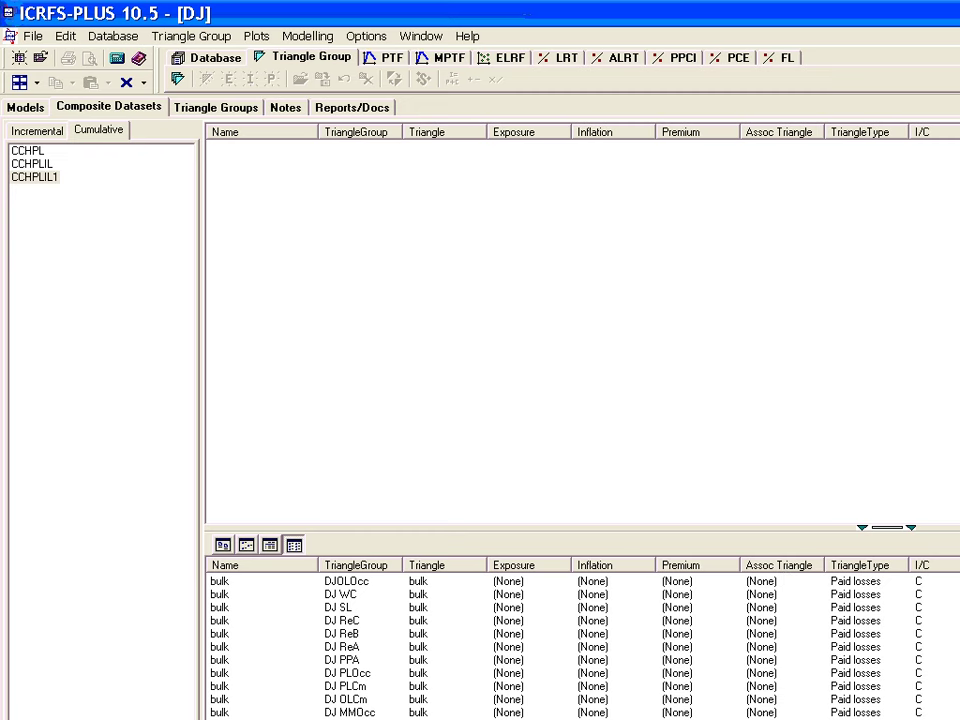
left_click_drag(887, 527, 887, 303)
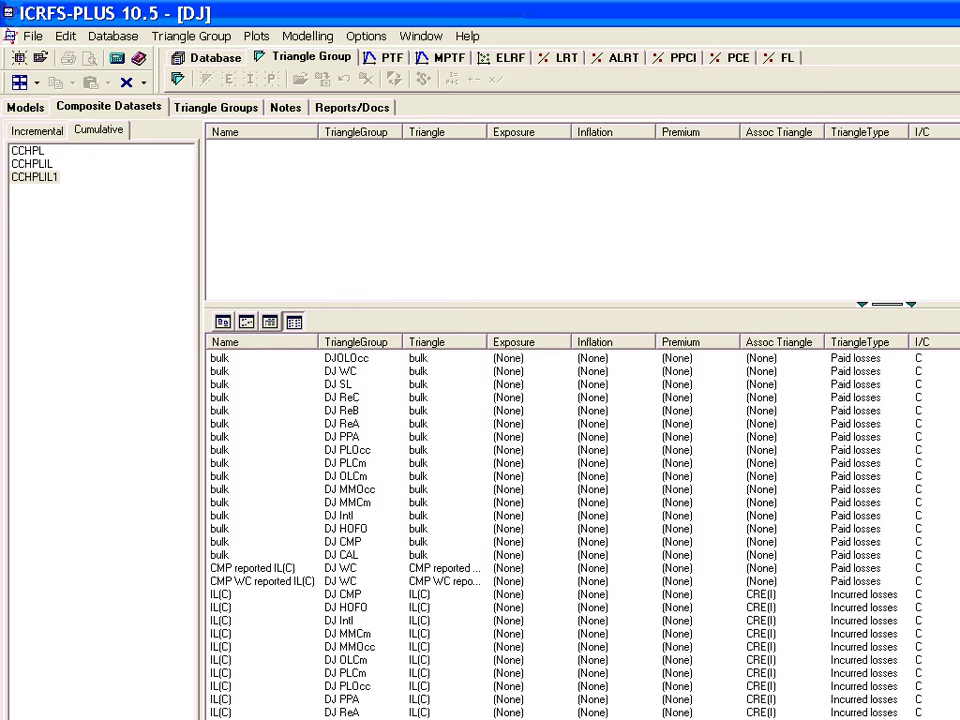
scroll(570, 440, "down", 7)
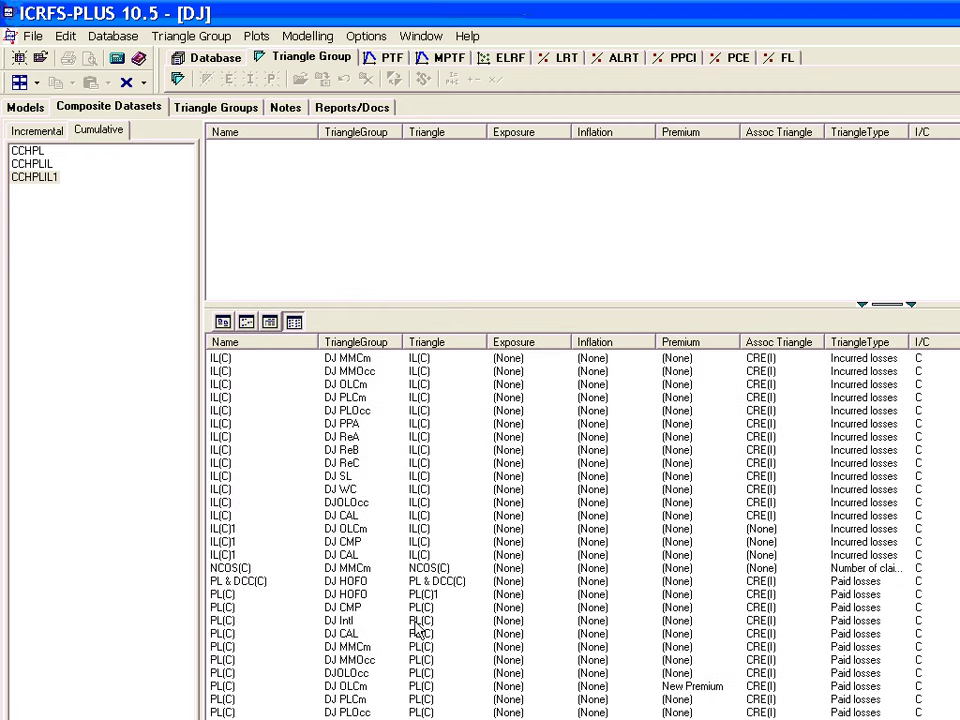
left_click(331, 598)
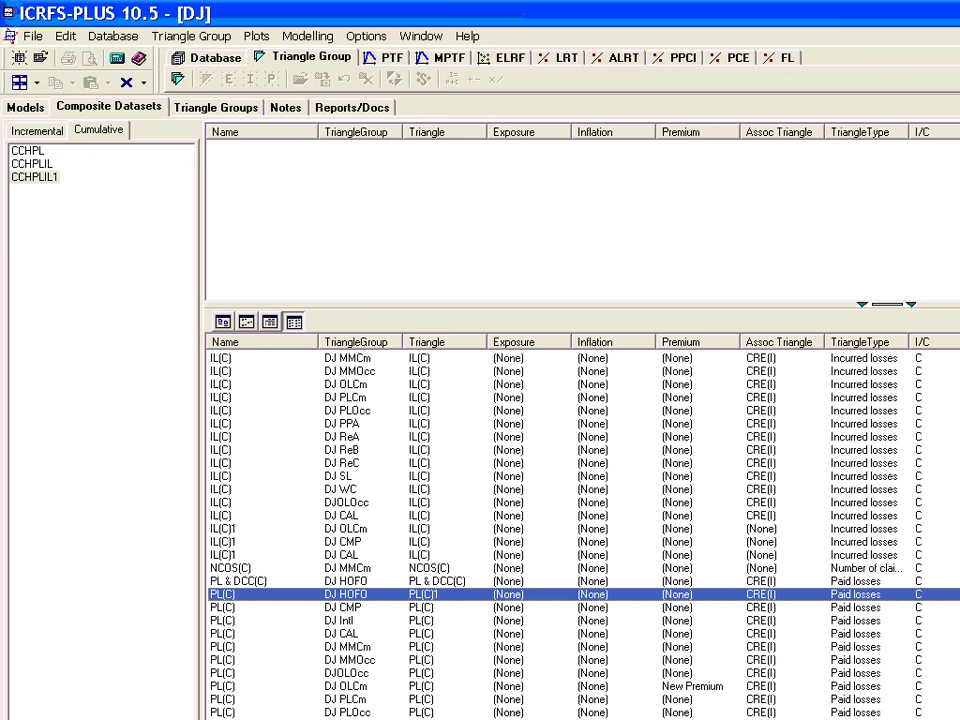
scroll(580, 530, "up", 7)
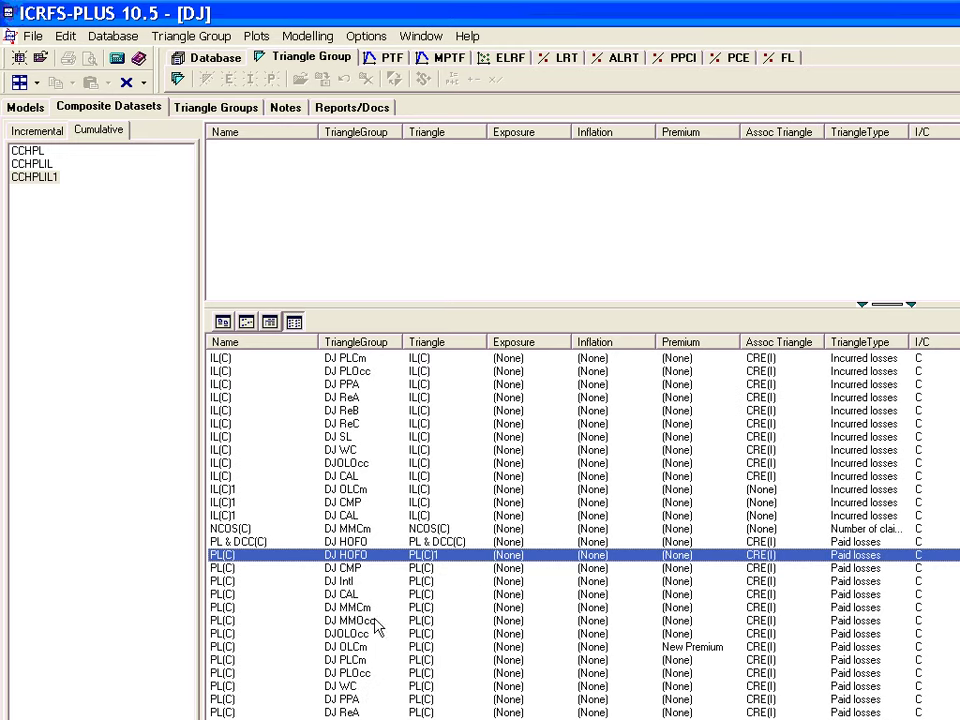
left_click(352, 567, "shift")
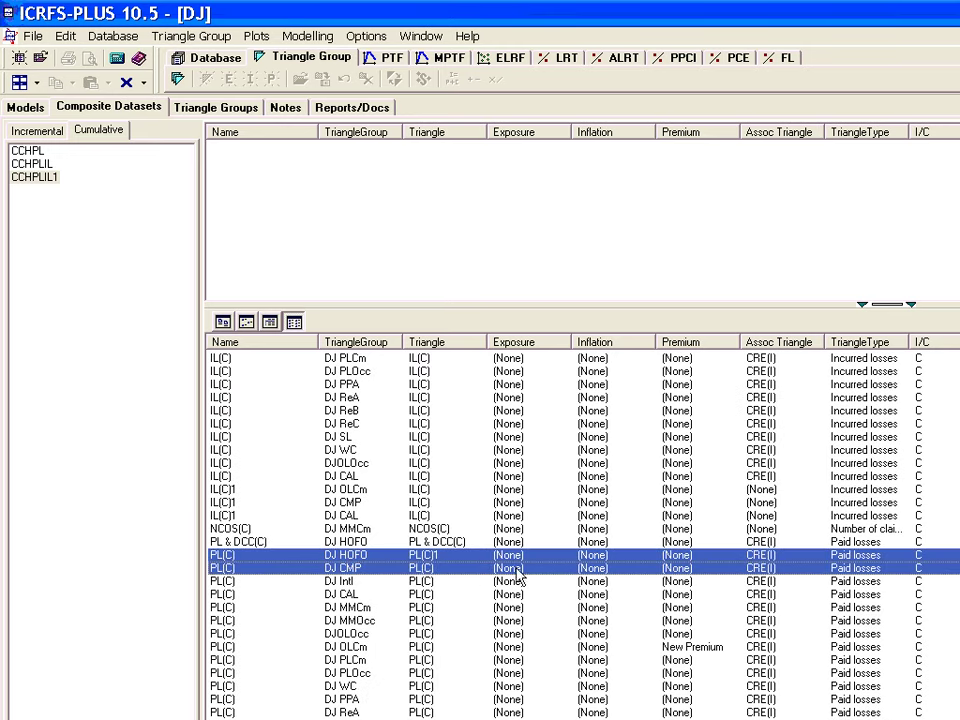
left_click_drag(545, 570, 547, 230)
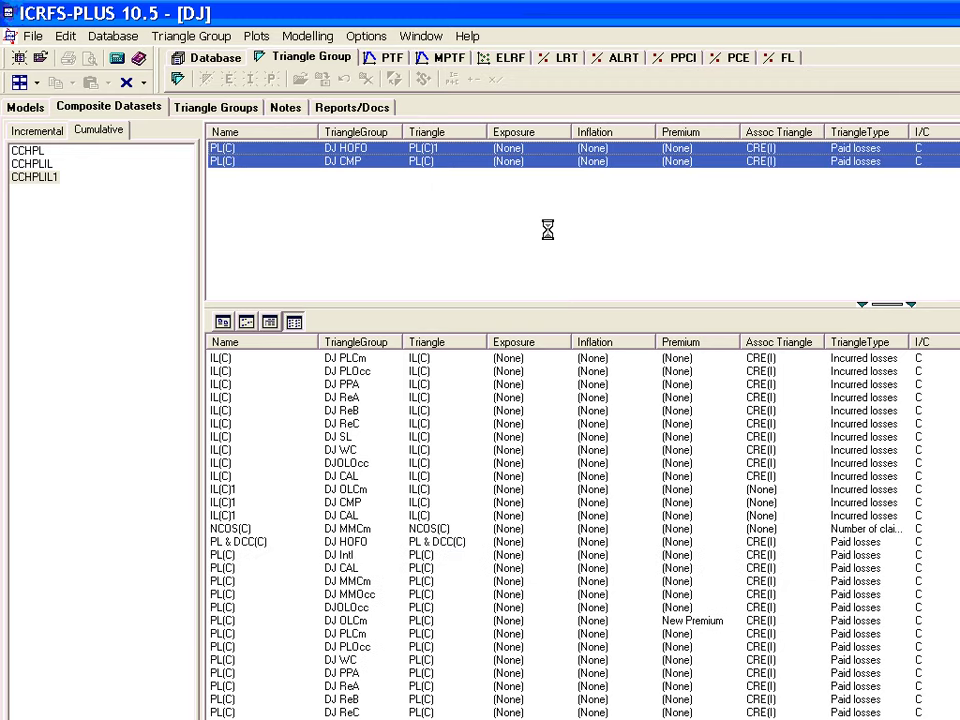
left_click(224, 516)
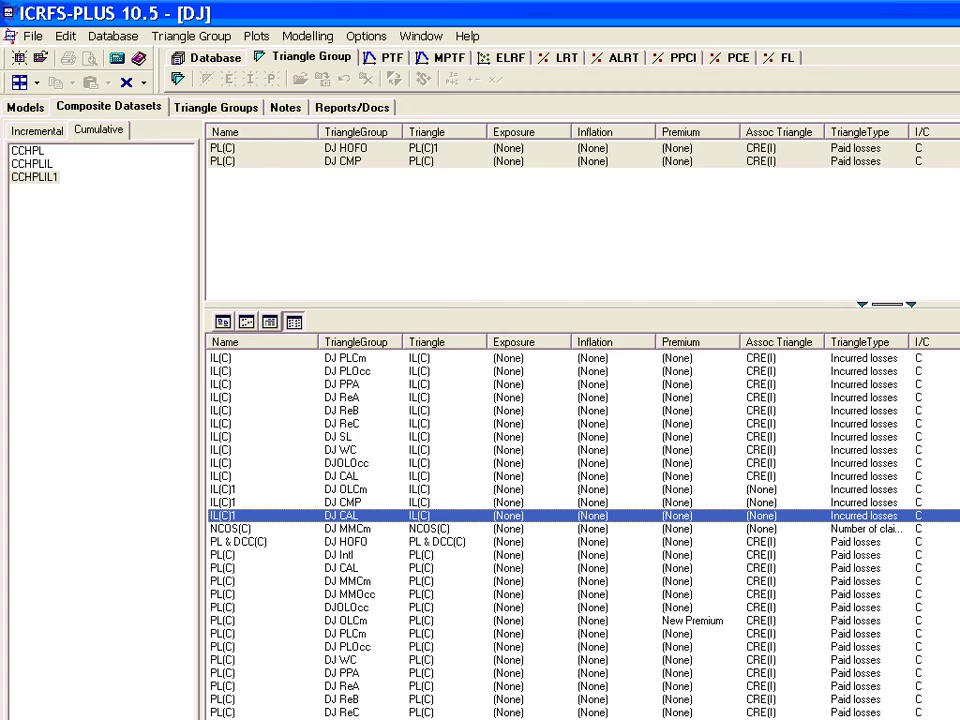
left_click_drag(630, 516, 624, 242)
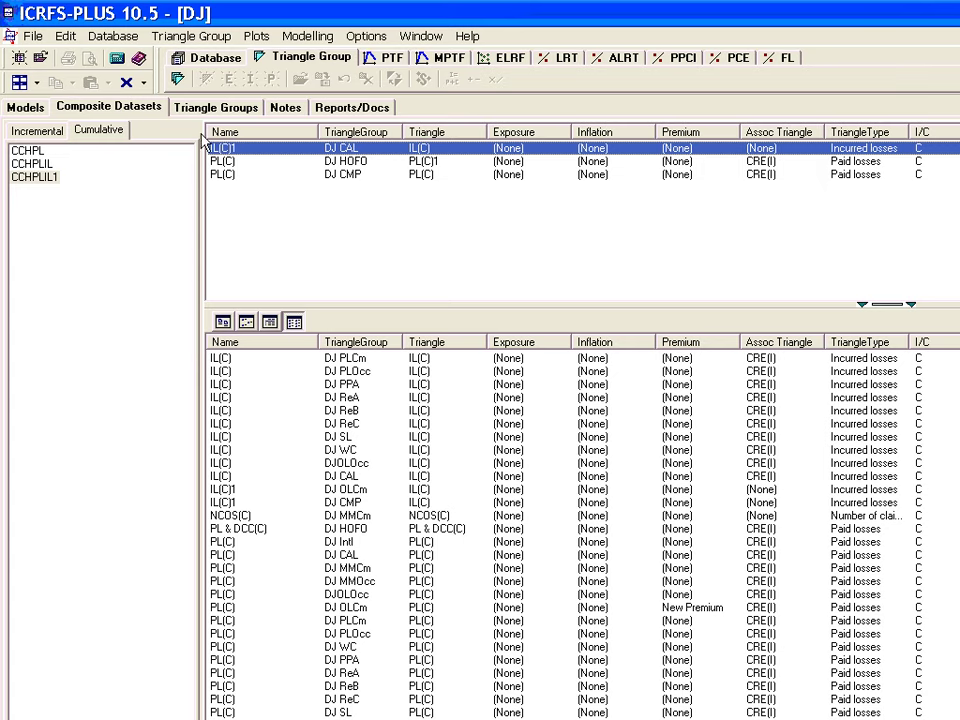
Open CCHPLIL1 in ALRT using its related models smoothed11 for DJ CMP and MixedSmoothing for DJ HOFO.
left_click(100, 106)
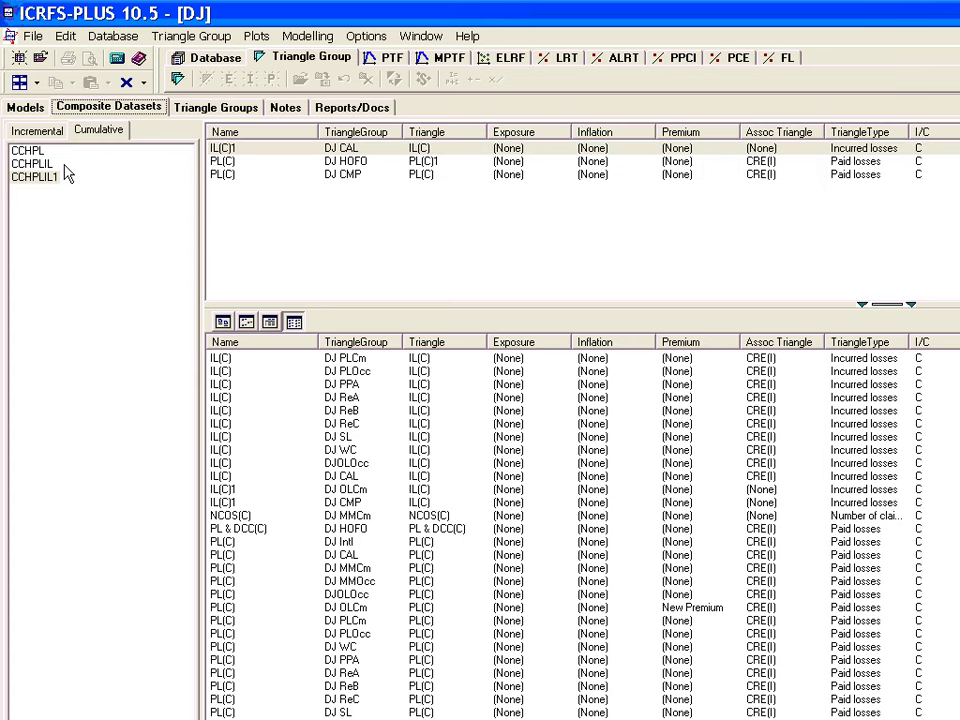
left_click(25, 106)
left_click(33, 178)
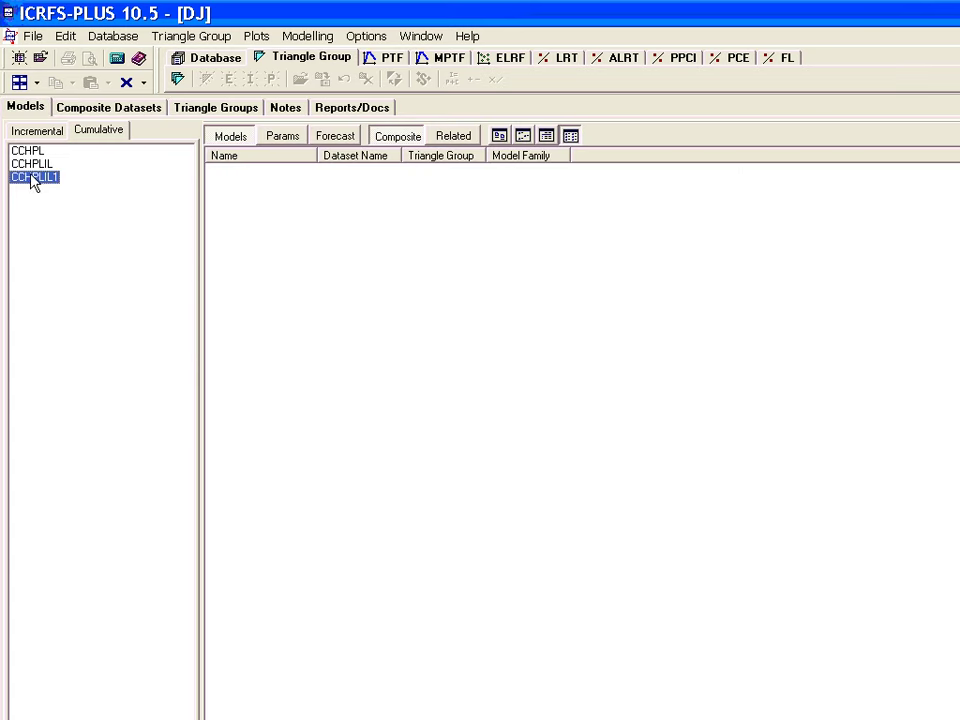
left_click(453, 137)
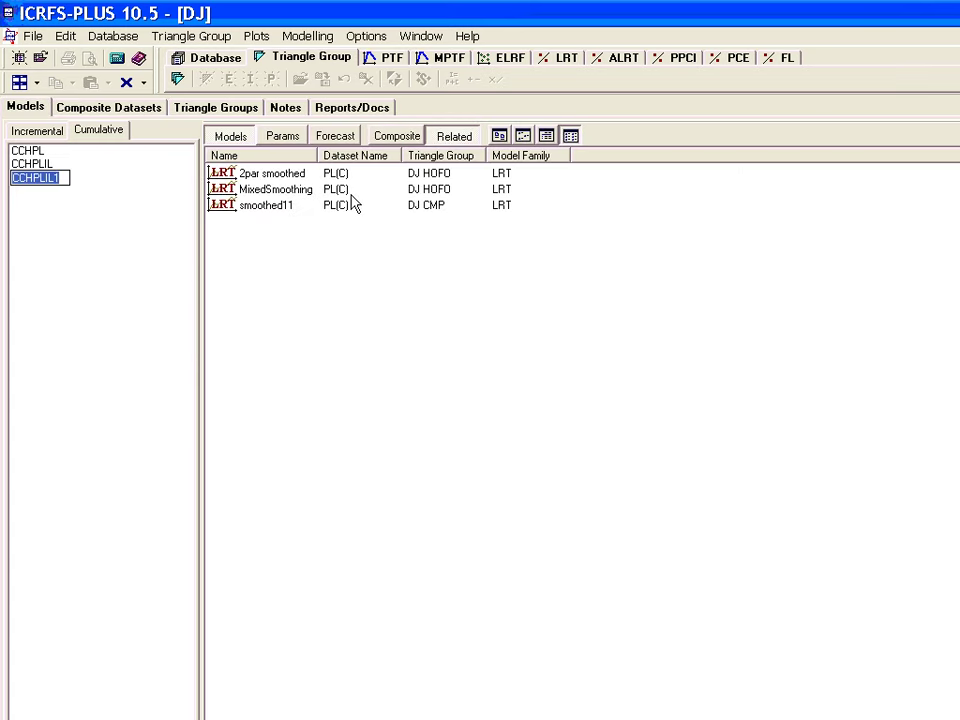
left_click(271, 210)
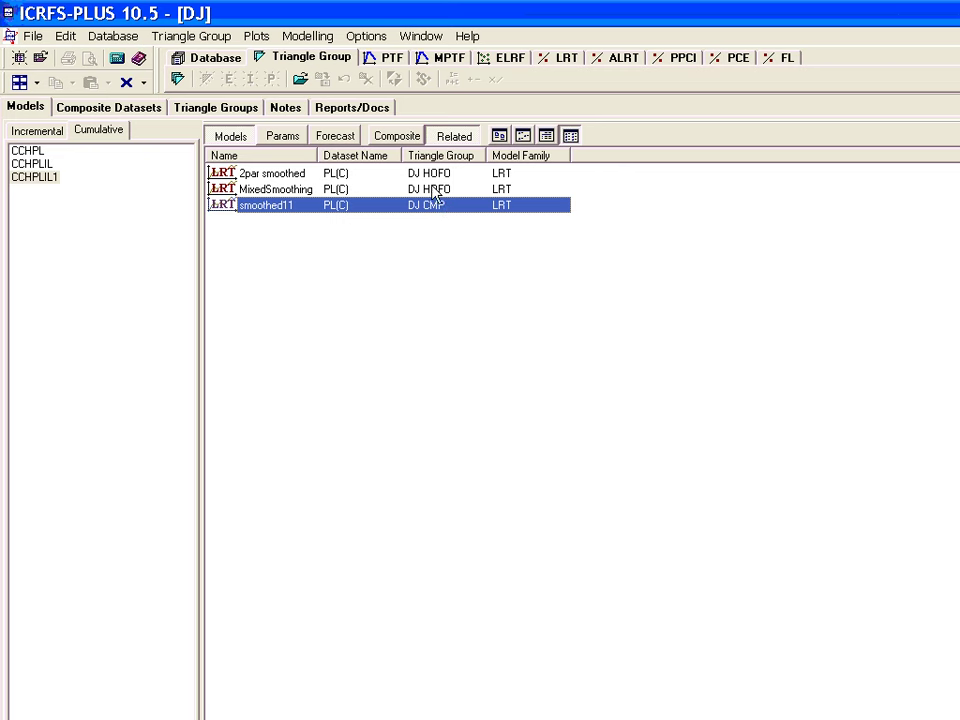
left_click(312, 191, "ctrl")
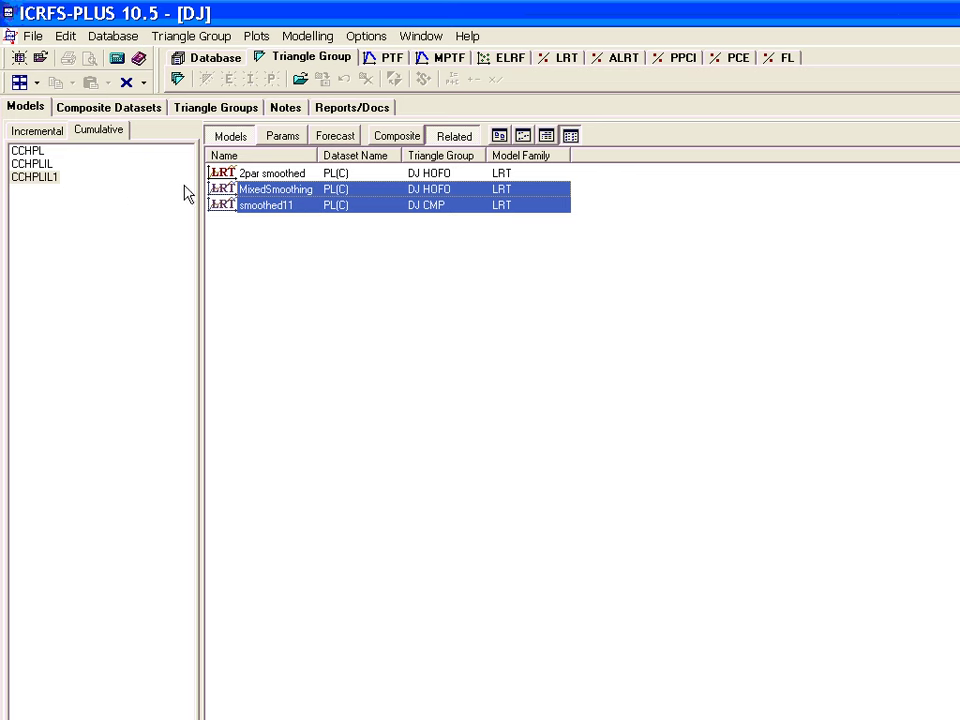
left_click(617, 57)
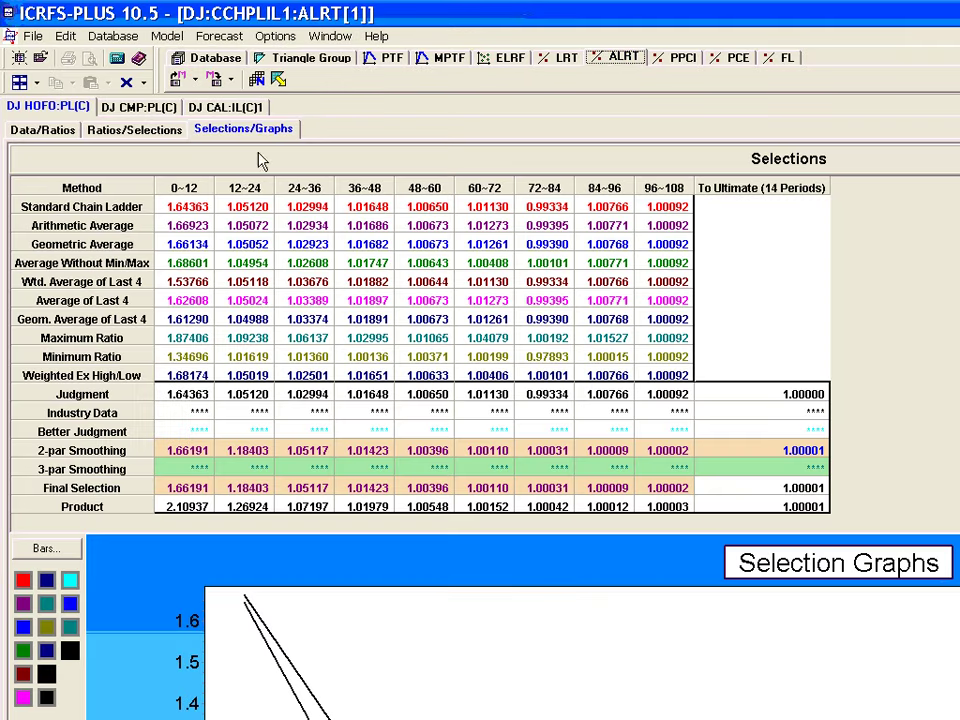
Forecast the CCHPLIL1 model and check the DJ CAL:IL(C)1 forecast and its Ult - Inc To Date reserve summary.
left_click(240, 107)
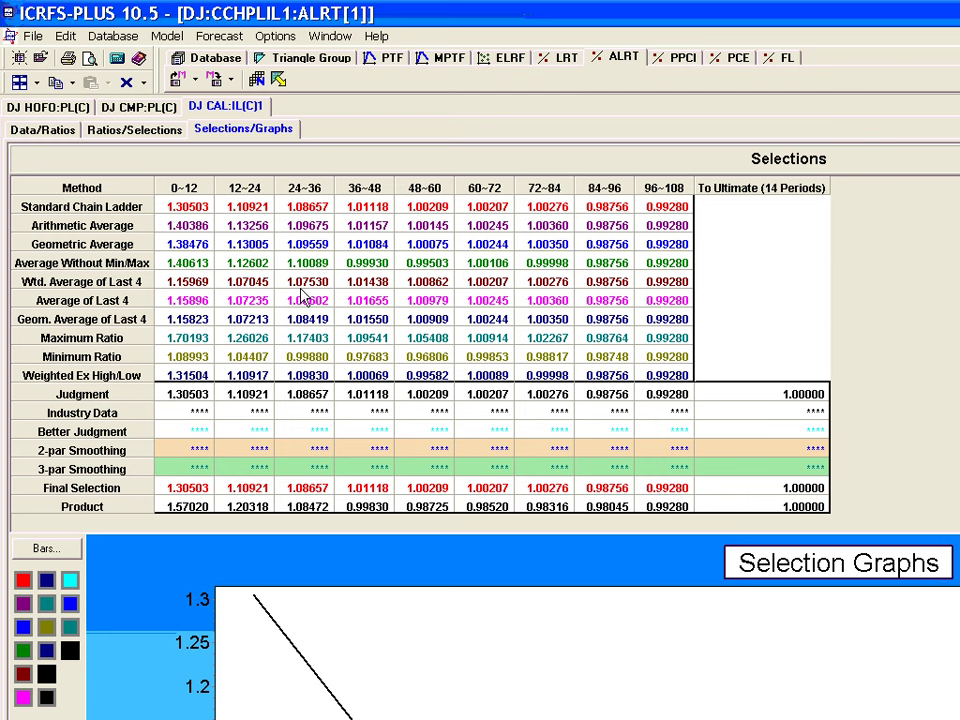
left_click(280, 81)
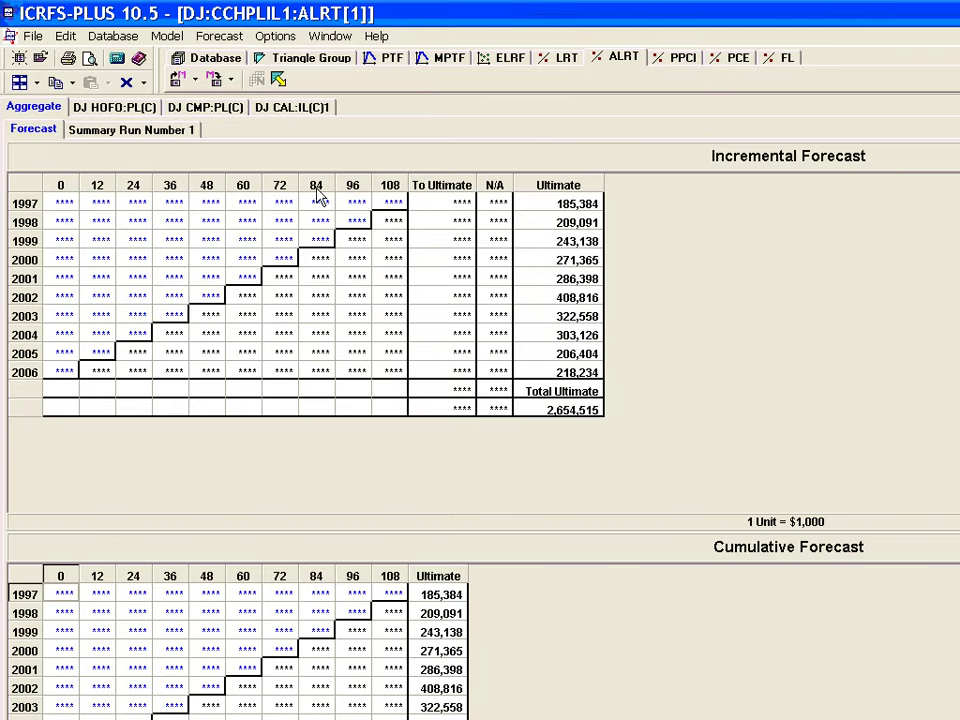
left_click(281, 112)
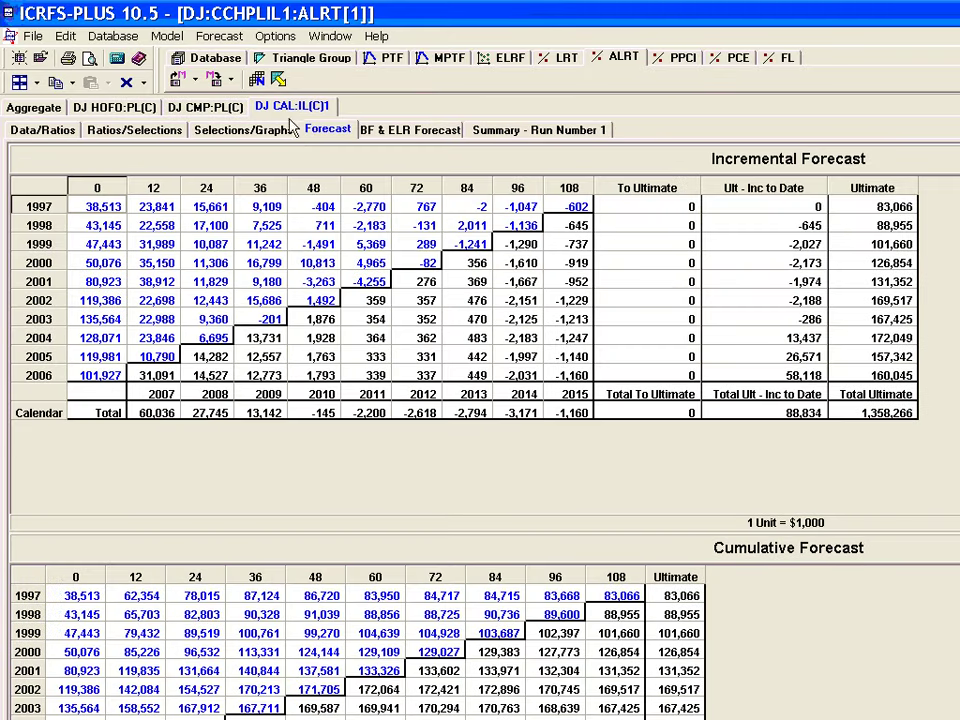
left_click(511, 132)
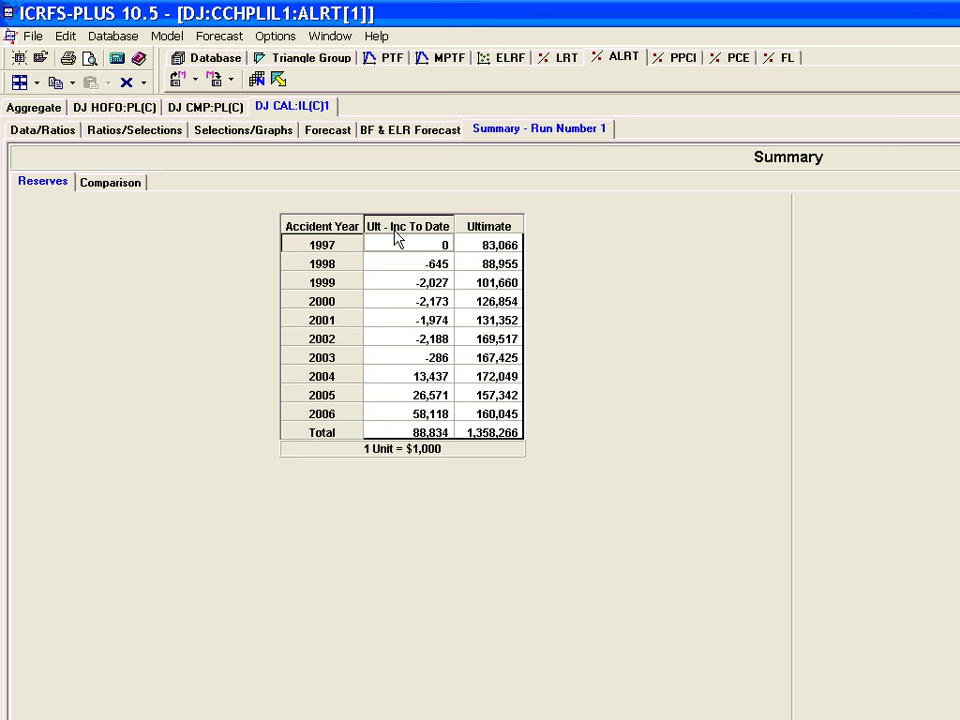
left_click_drag(396, 252, 397, 431)
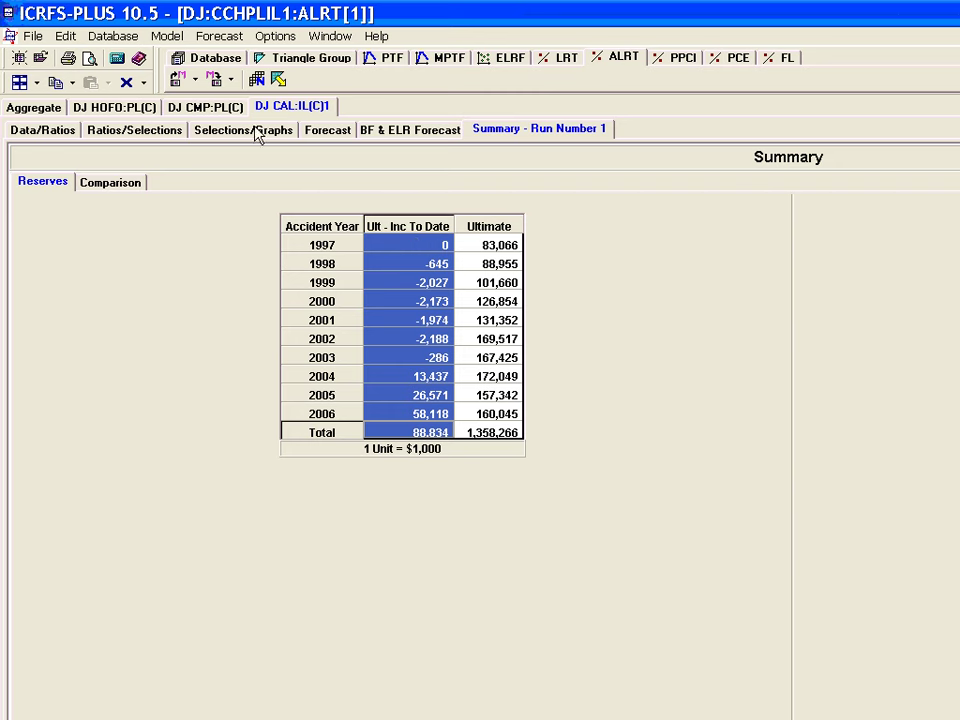
Check the DJ CMP reserve summary, and examine the ultimates and N/A column in the aggregate forecast and summary.
left_click(210, 107)
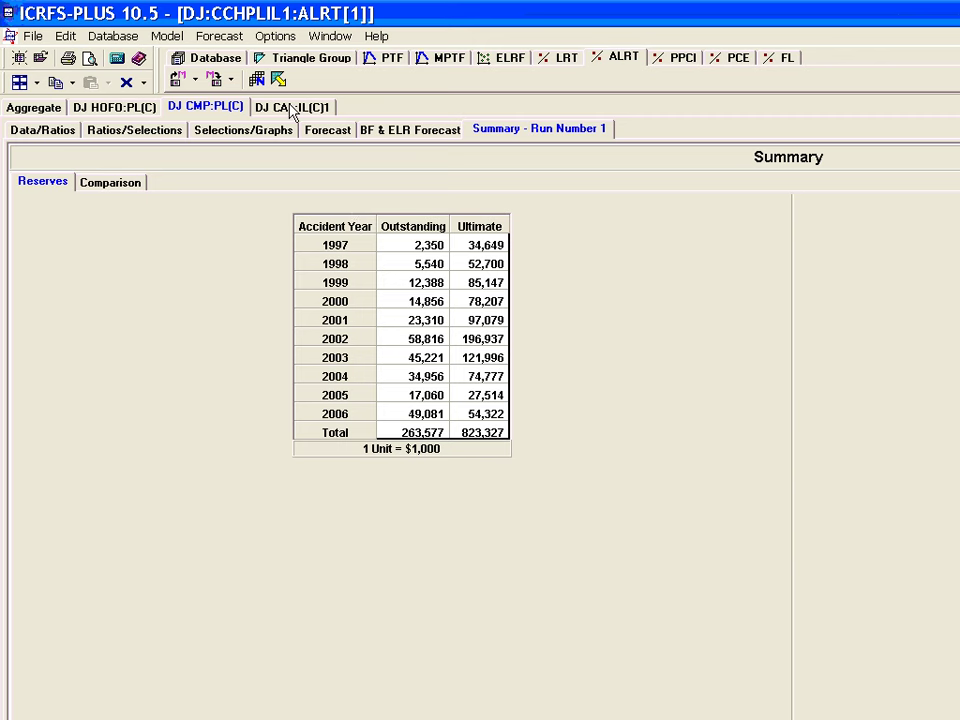
left_click(36, 110)
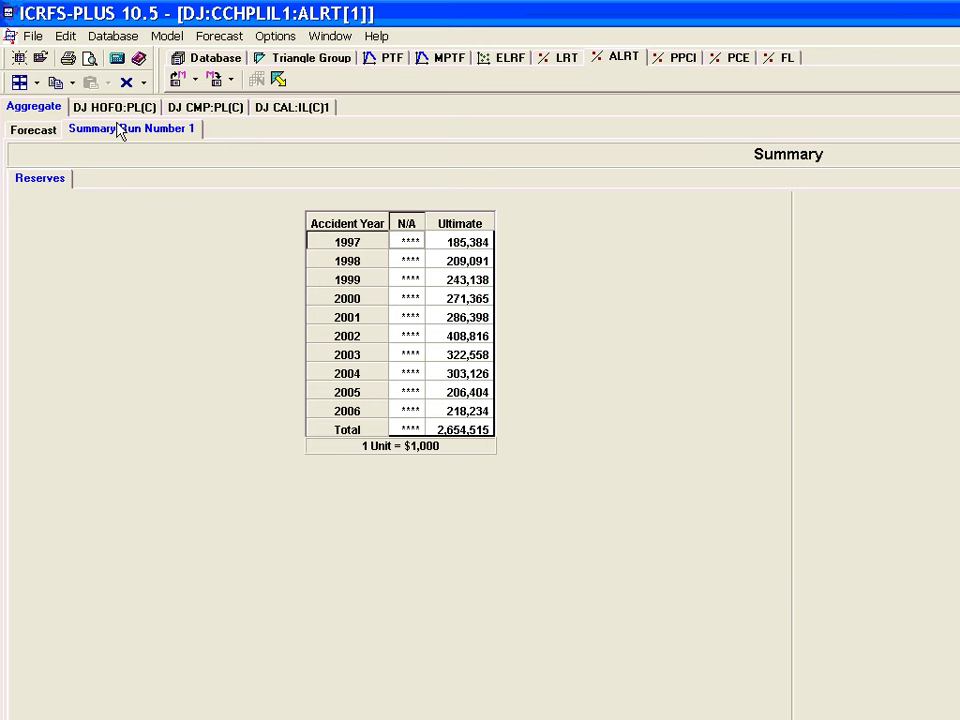
left_click(50, 132)
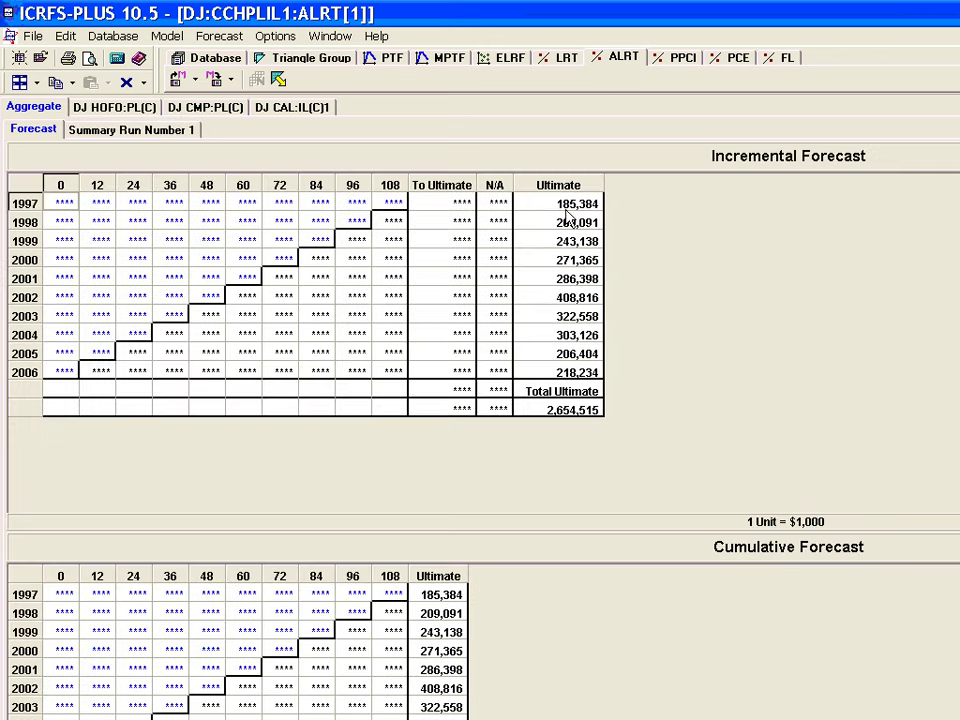
left_click_drag(568, 205, 566, 369)
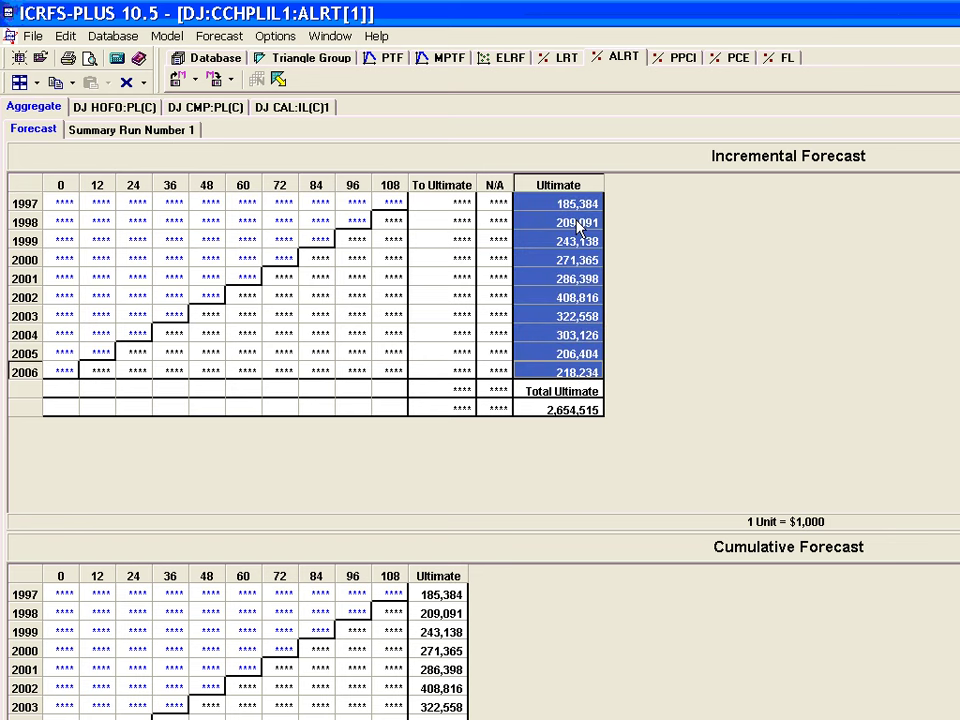
left_click(170, 132)
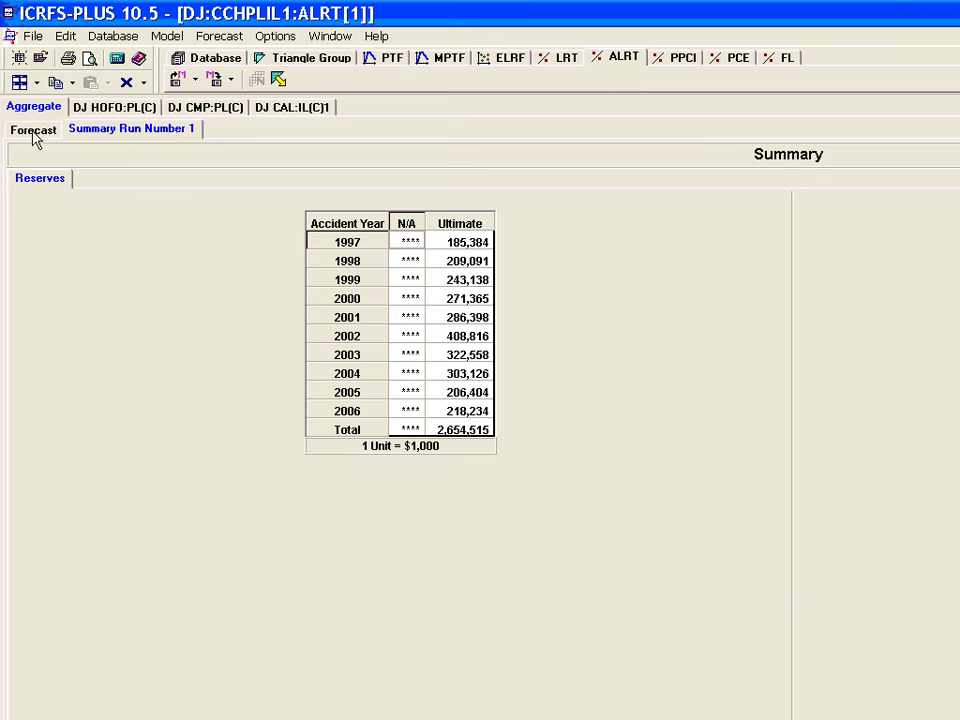
left_click(406, 223)
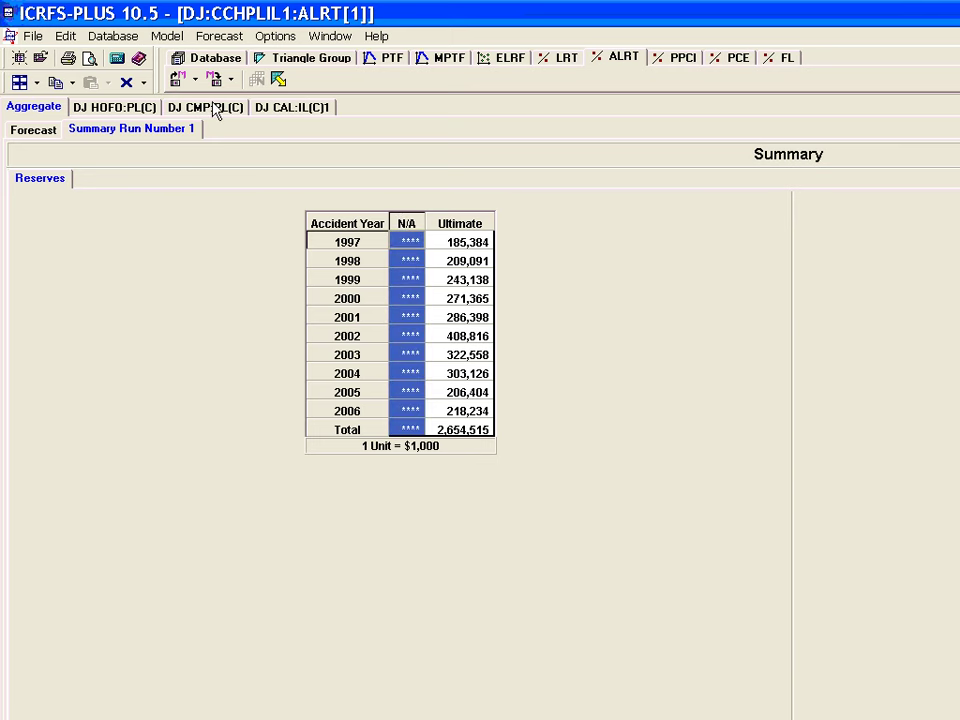
Compare the reserve summaries of DJ CAL:IL(C)1, DJ CMP:PL(C) and DJ HOFO:PL(C), noting which use Outstanding or Ult - Inc To Date.
left_click(282, 107)
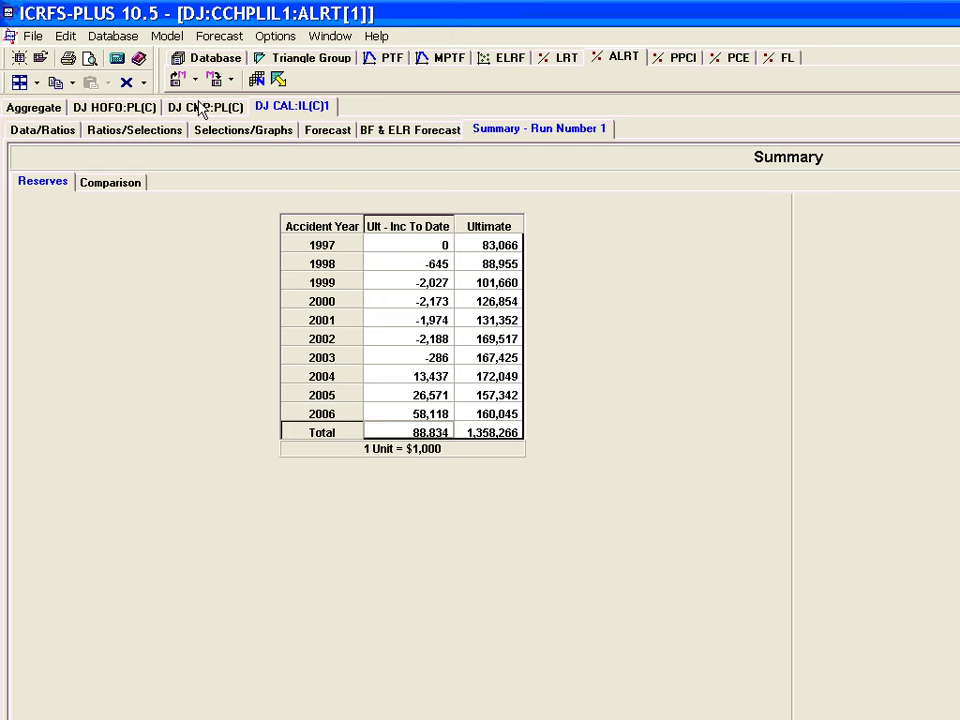
left_click(199, 105)
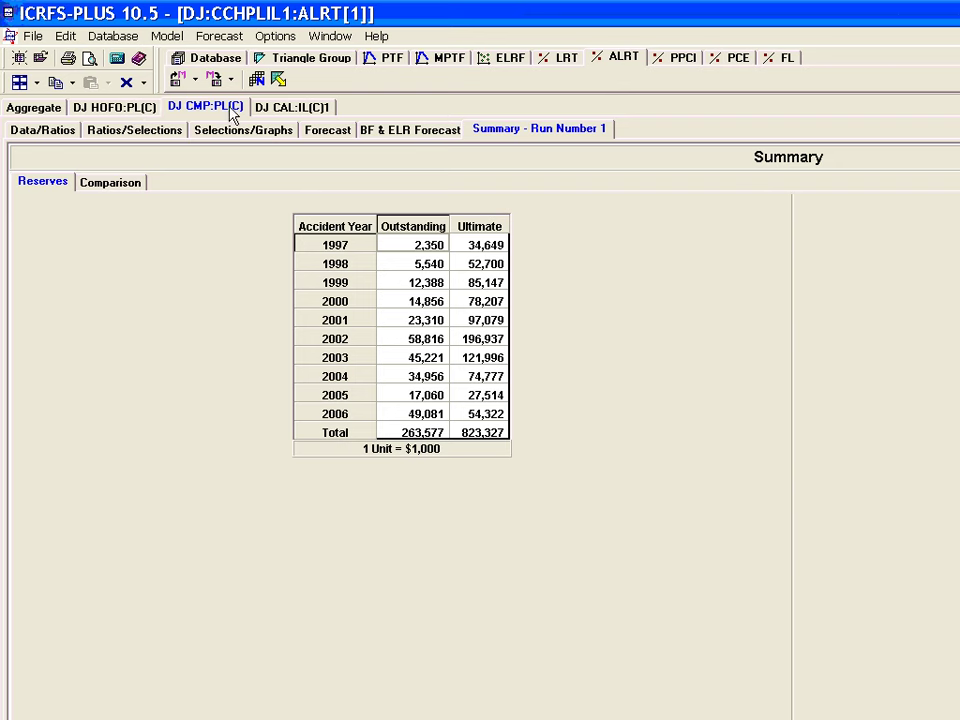
left_click(117, 113)
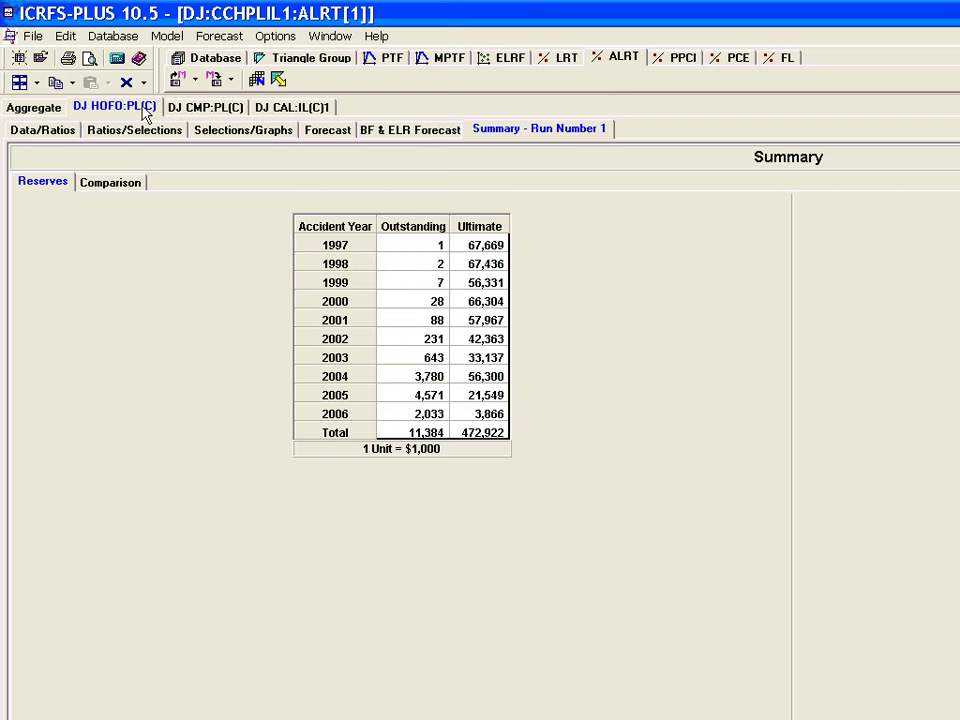
left_click(293, 108)
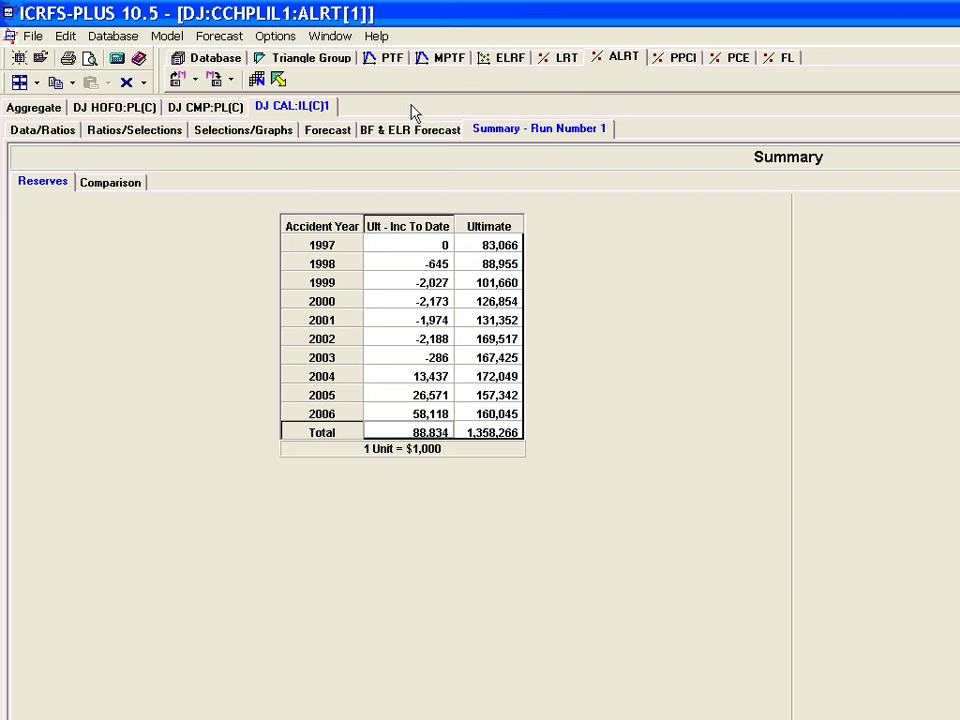
left_click(224, 110)
left_click(105, 108)
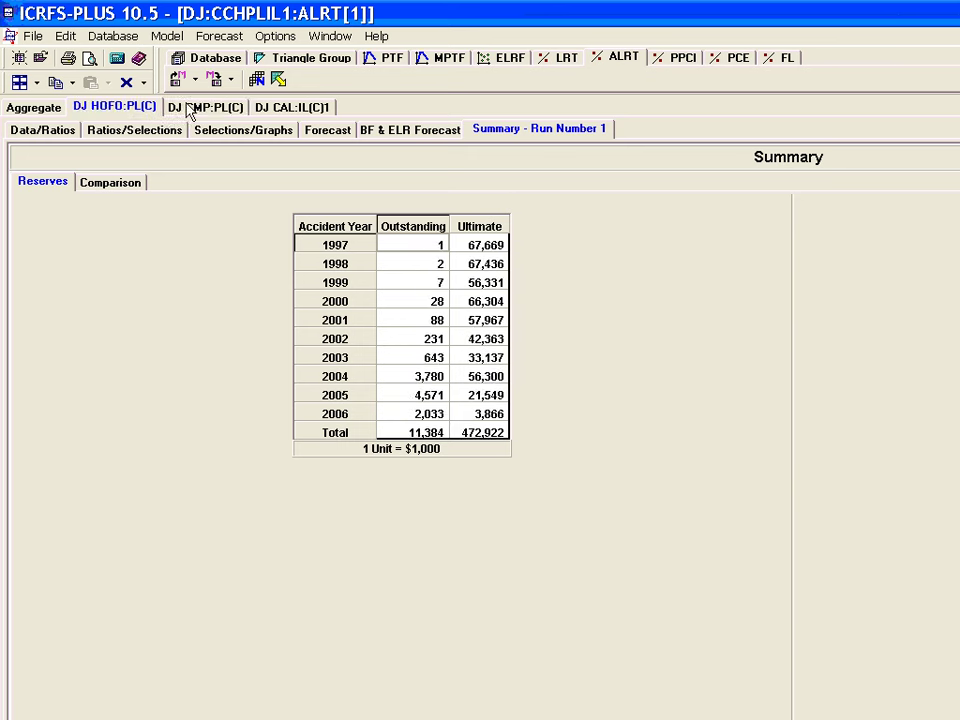
left_click(205, 108)
left_click(308, 110)
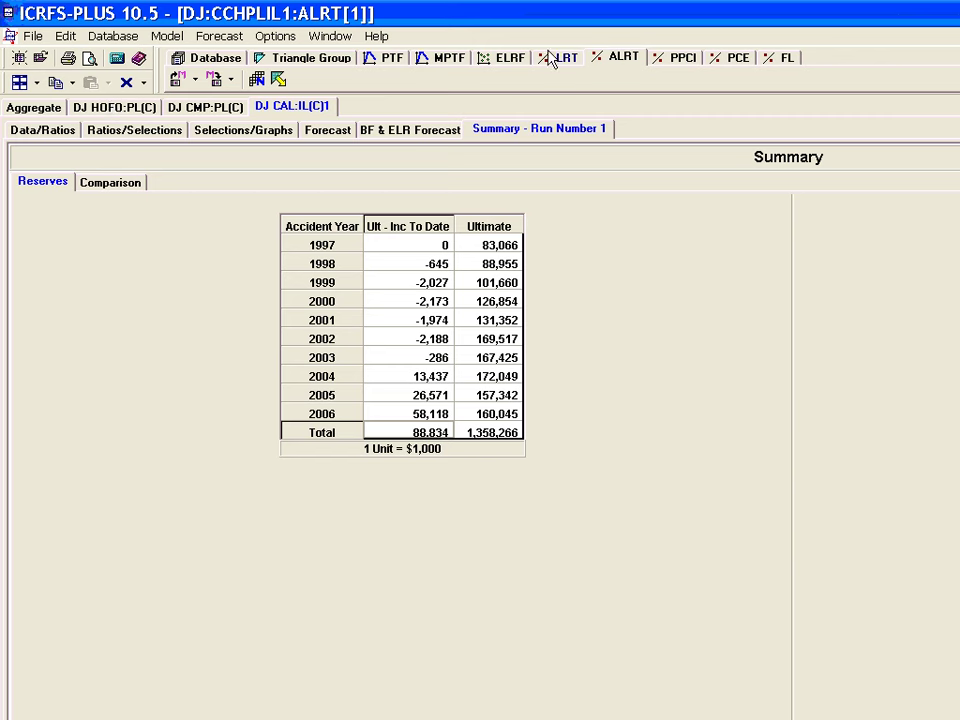
left_click(410, 228)
left_click(197, 108)
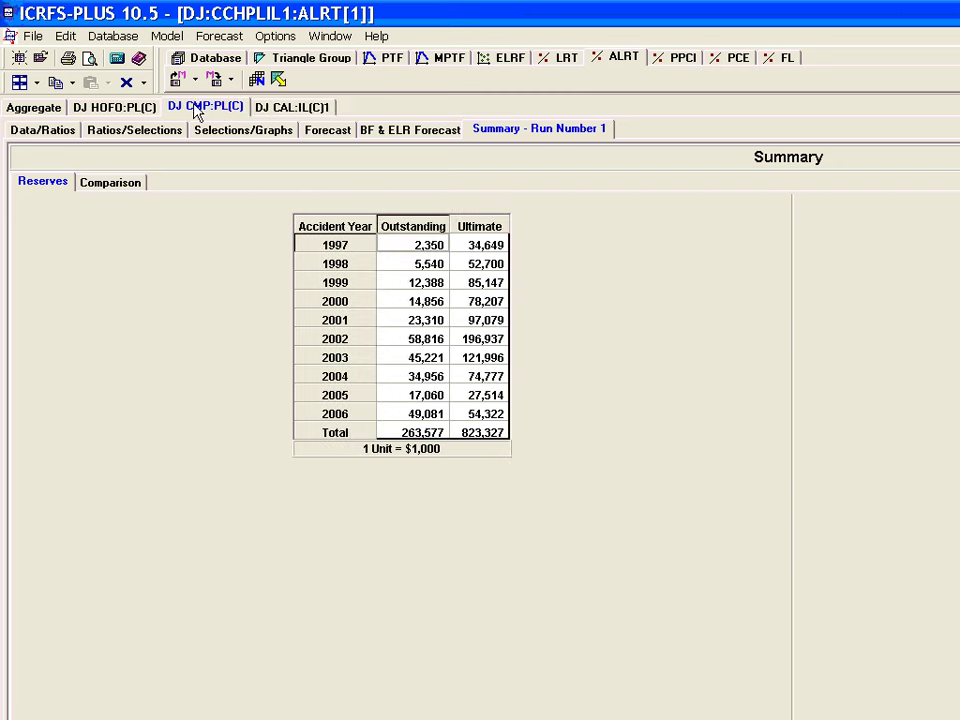